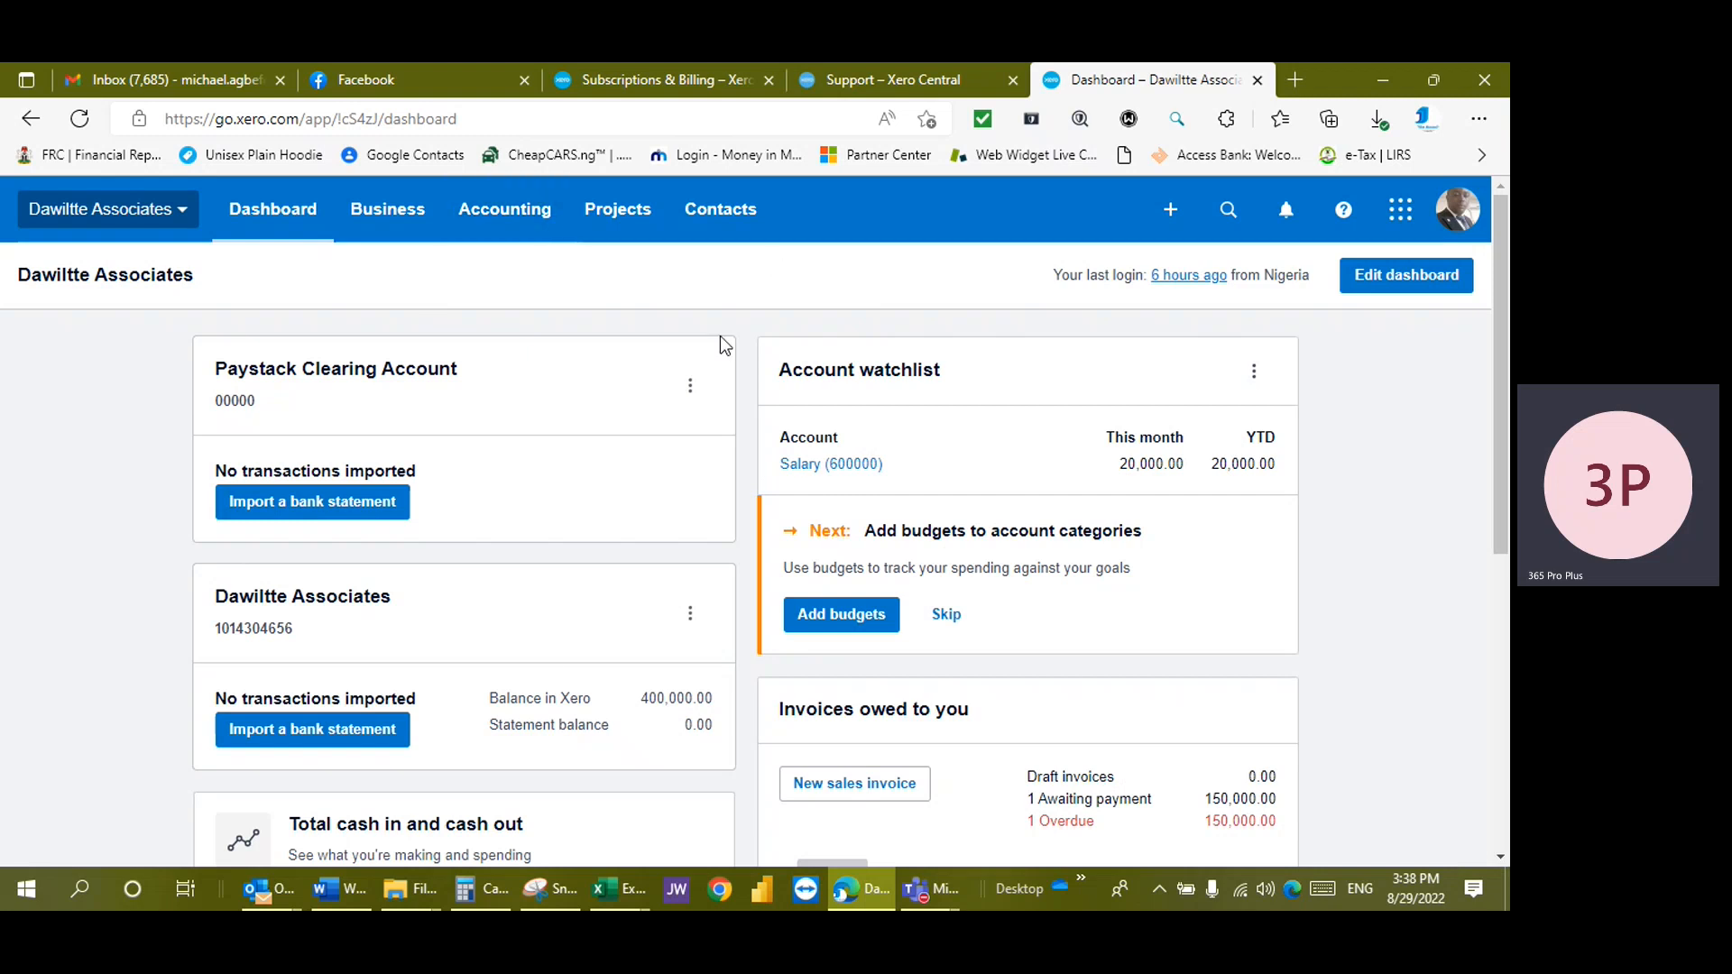
# Open the organisation's fixed assets register and display the list of registered assets
pyautogui.click(503, 210)
pyautogui.scroll(-3, 518, 781)
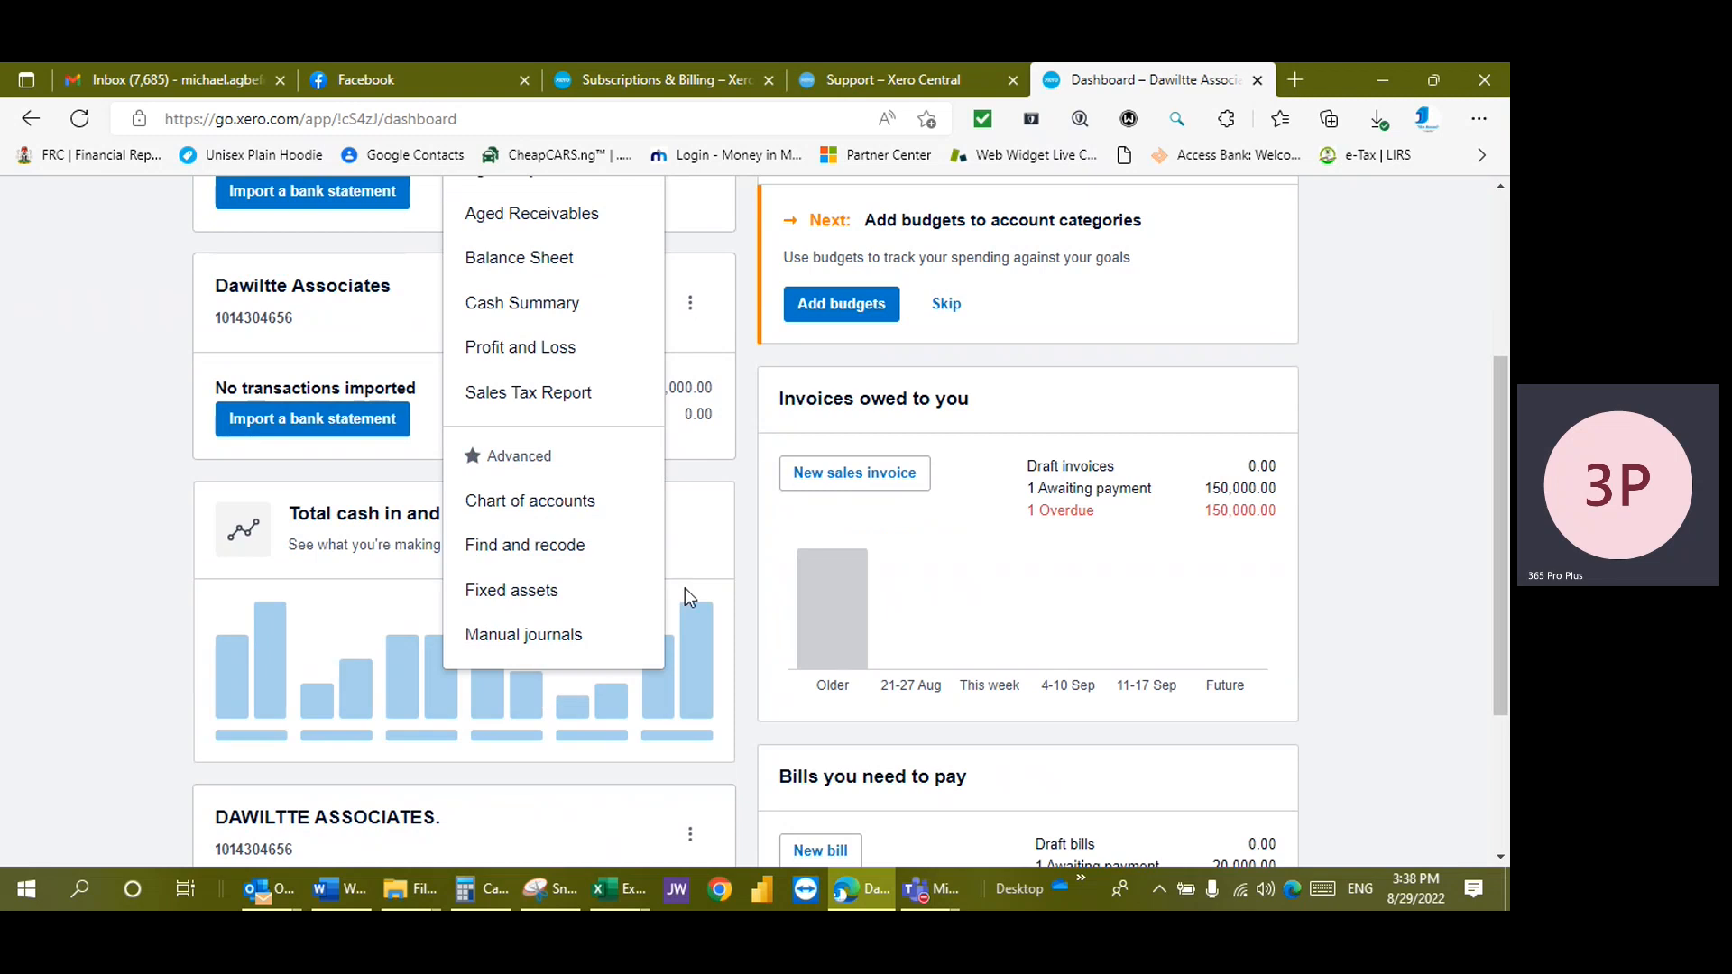
pyautogui.click(526, 595)
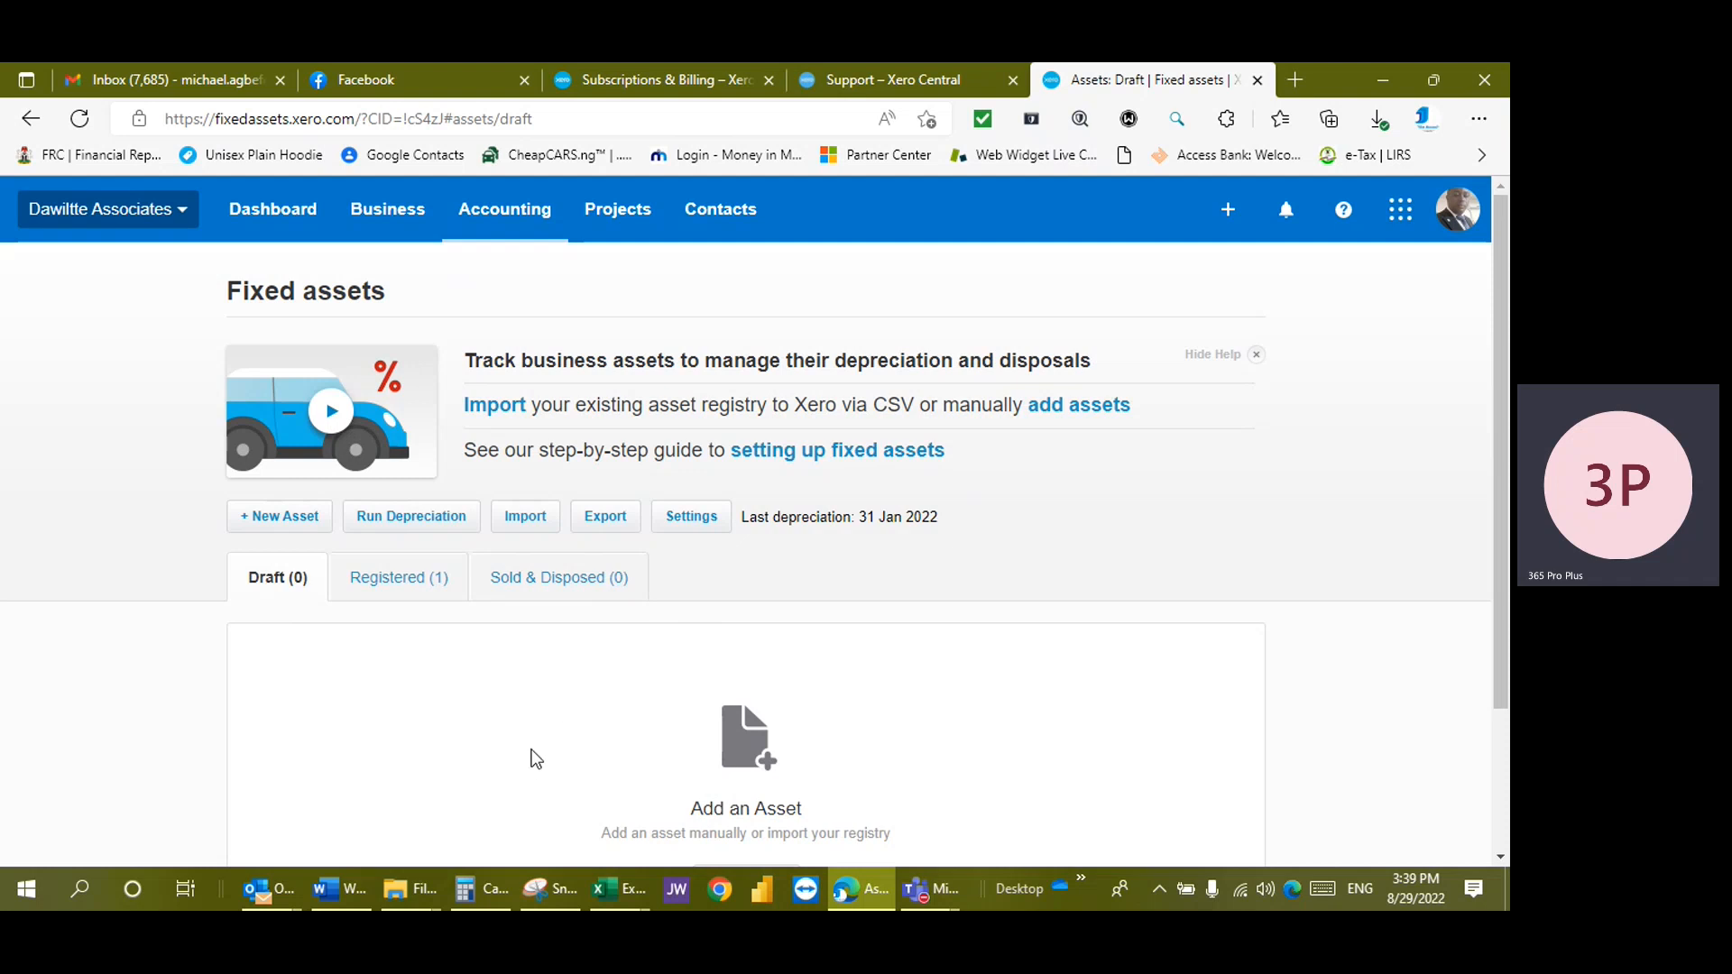
pyautogui.click(417, 576)
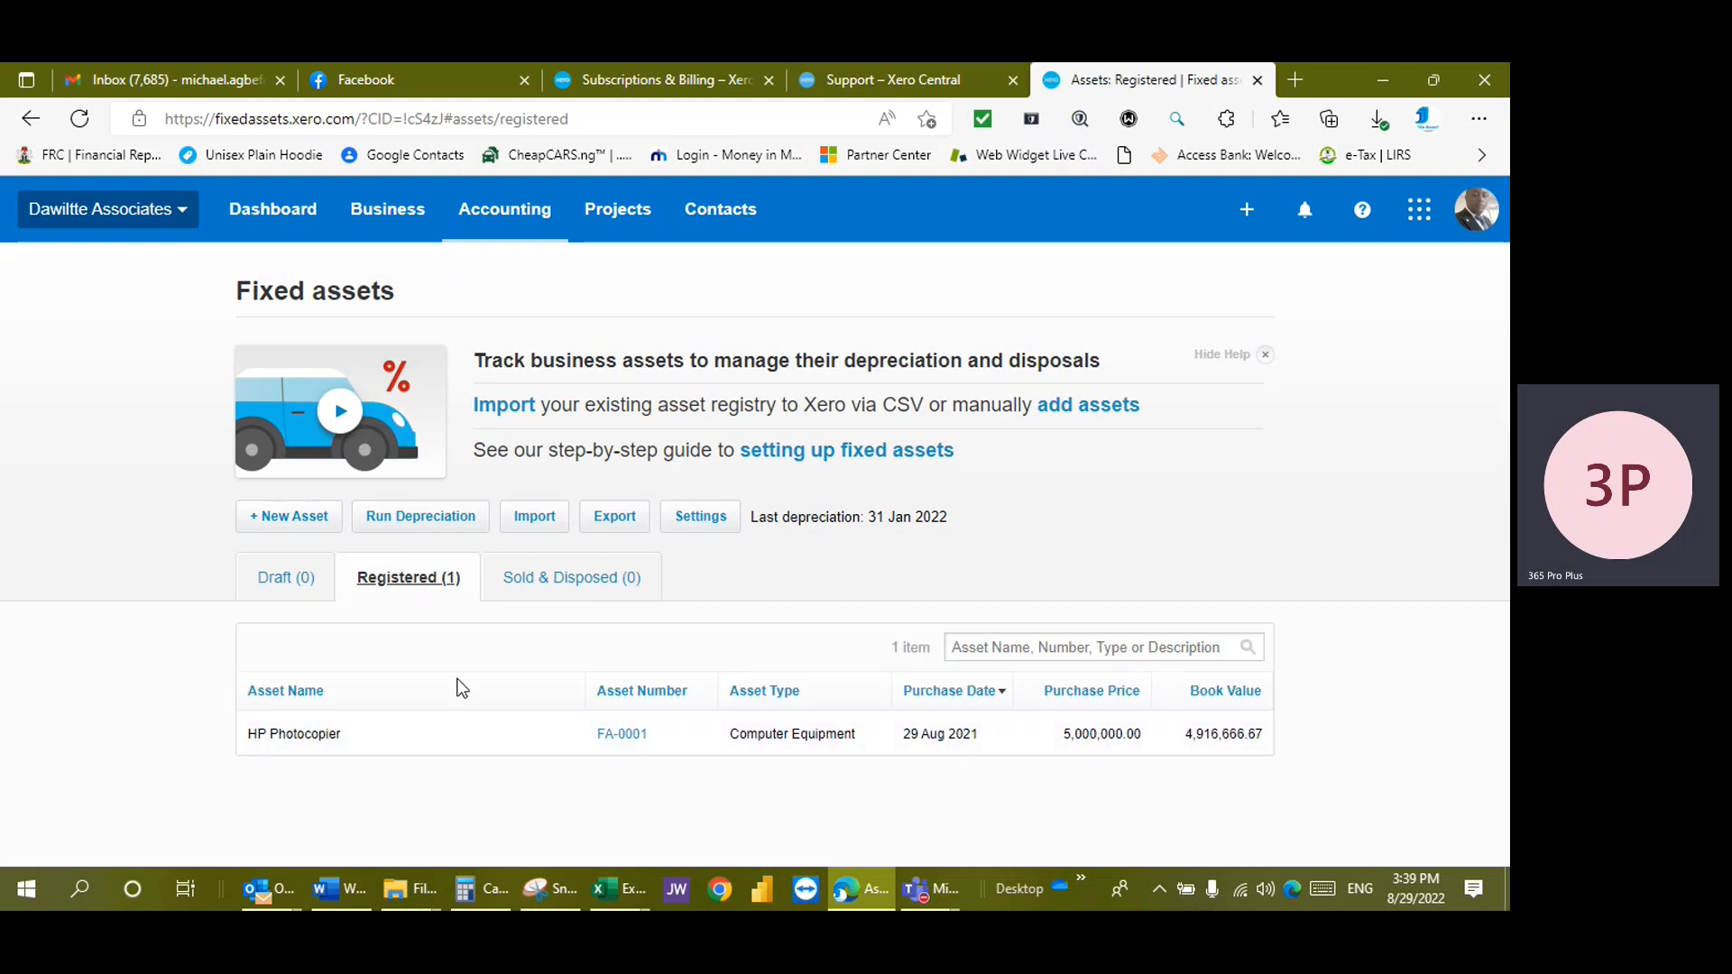
pyautogui.click(282, 521)
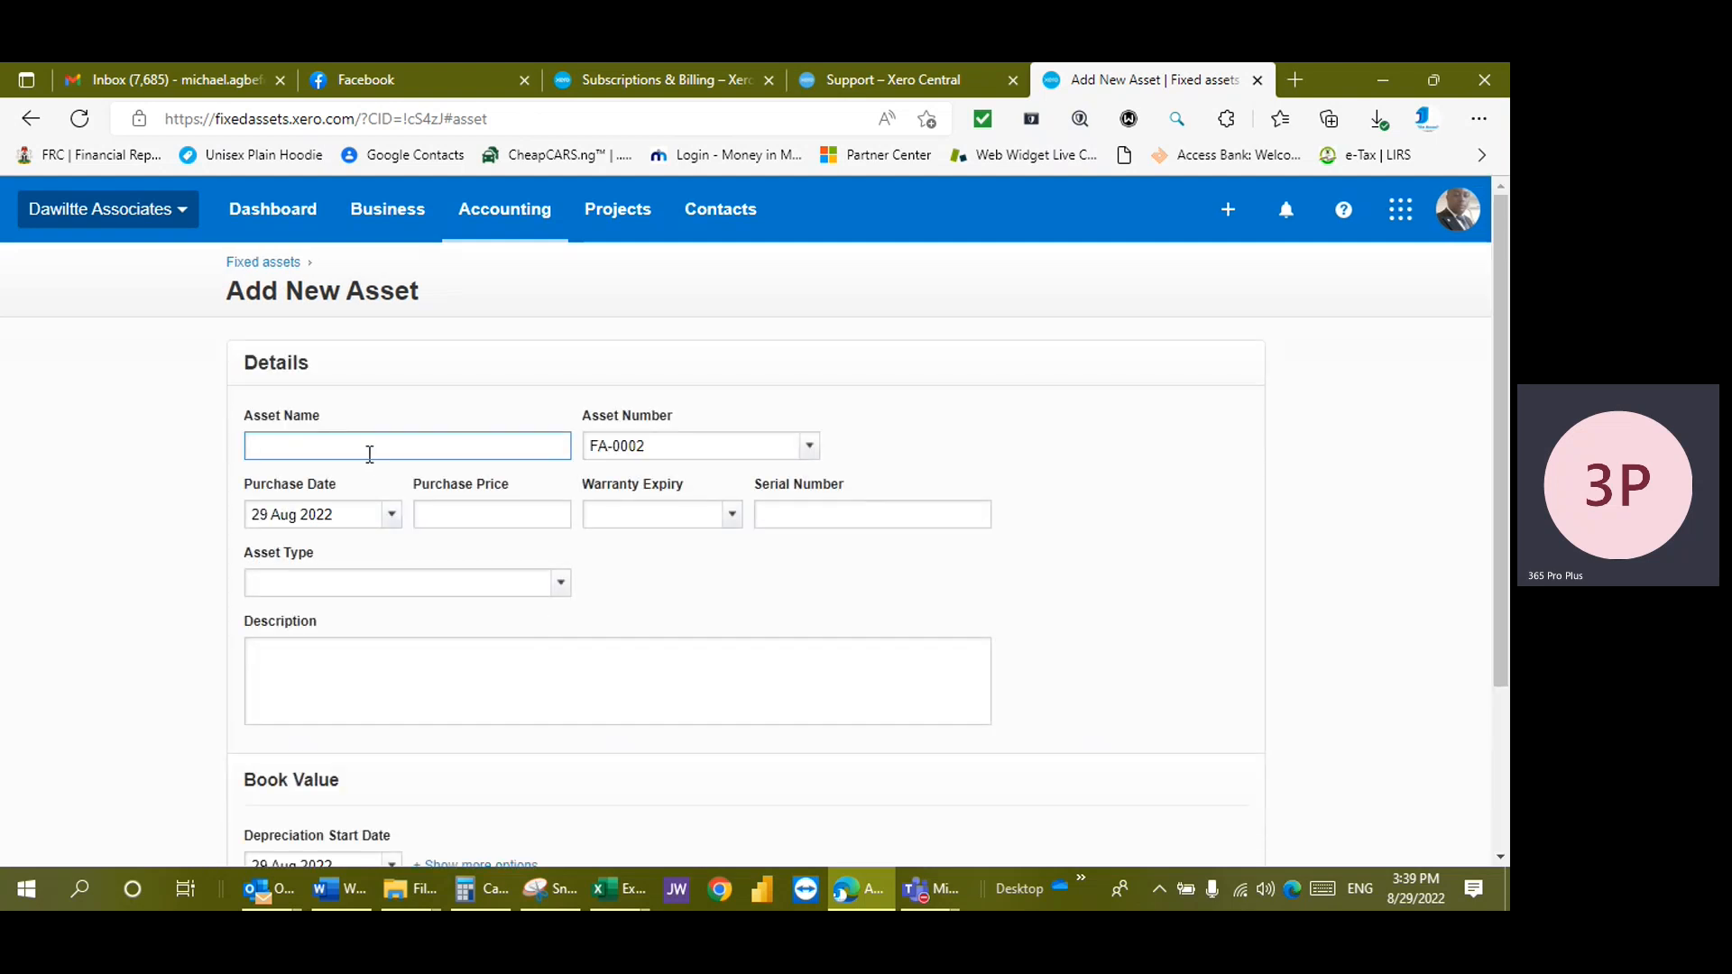
pyautogui.write('Motor Veh')
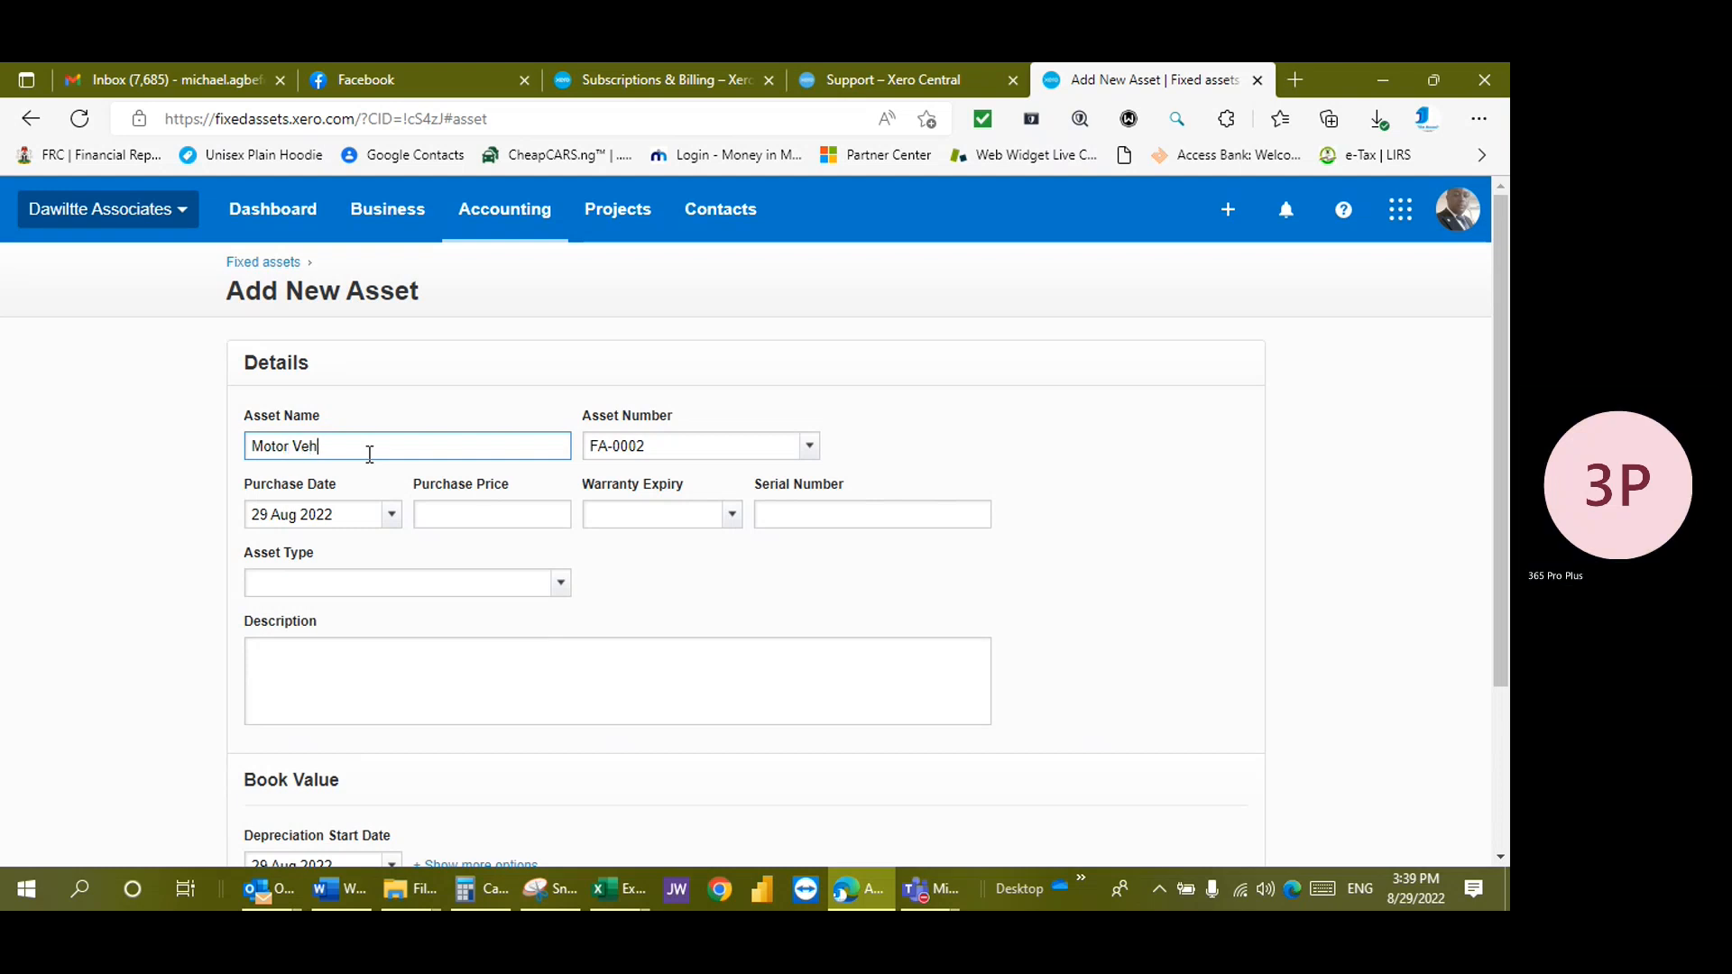
pyautogui.write('icl -')
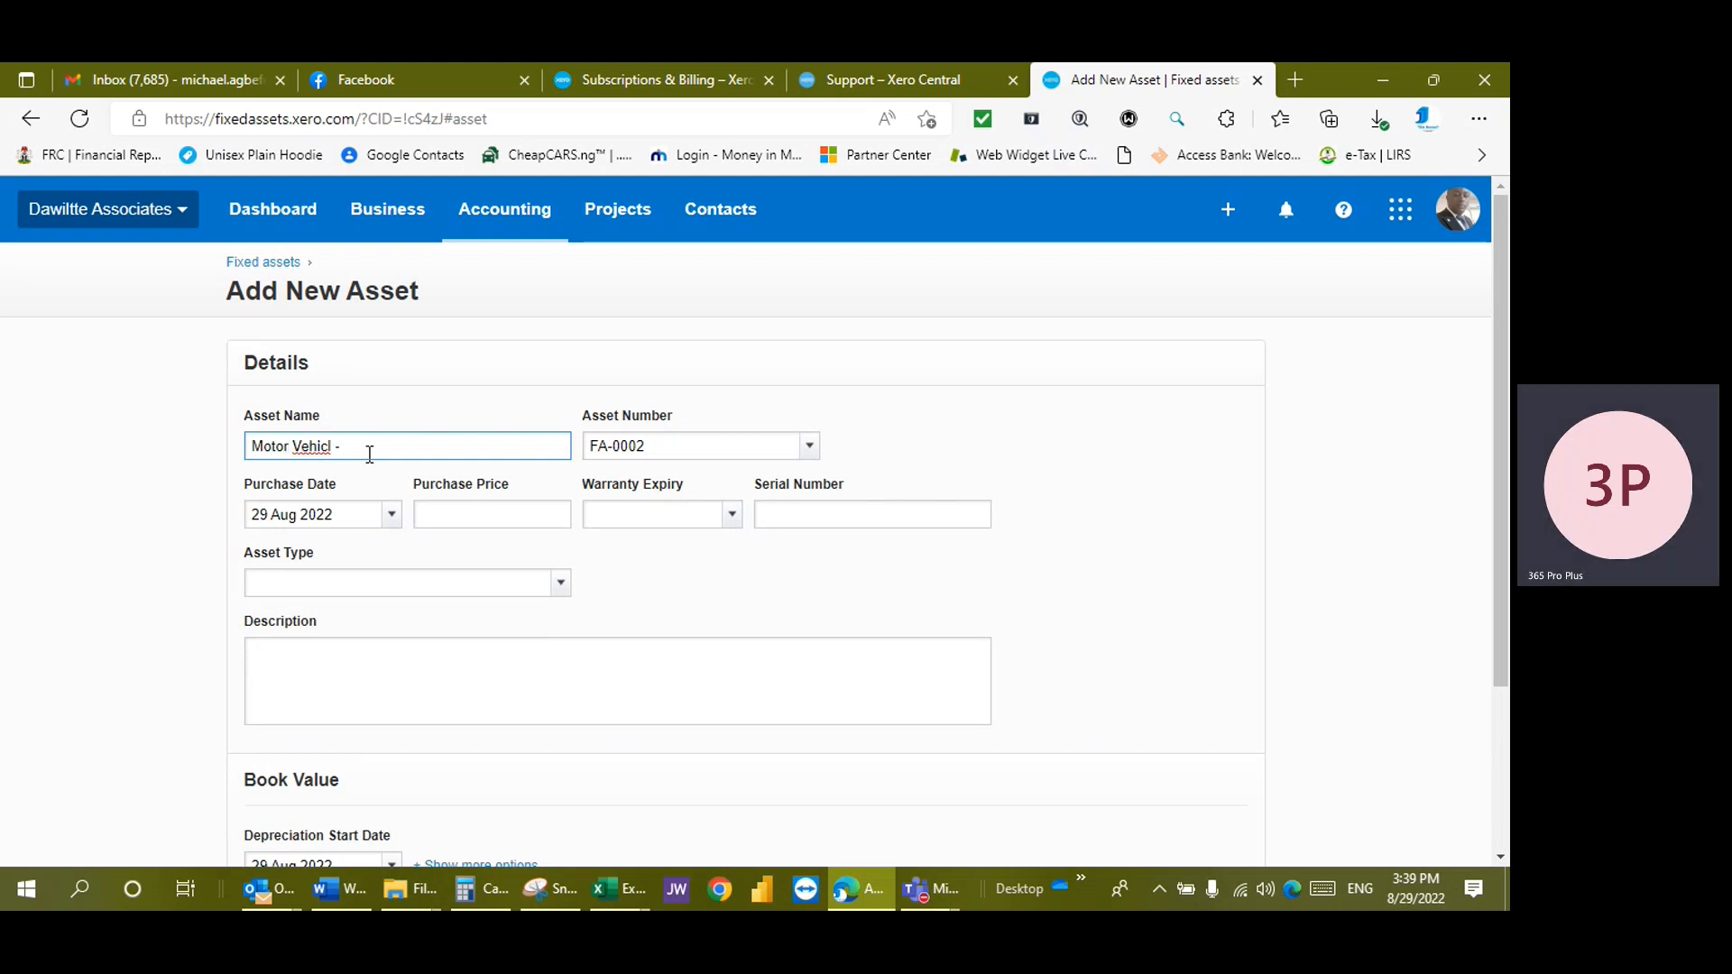
pyautogui.press('BackSpace')
pyautogui.press('BackSpace')
pyautogui.press('BackSpace')
pyautogui.write('e ')
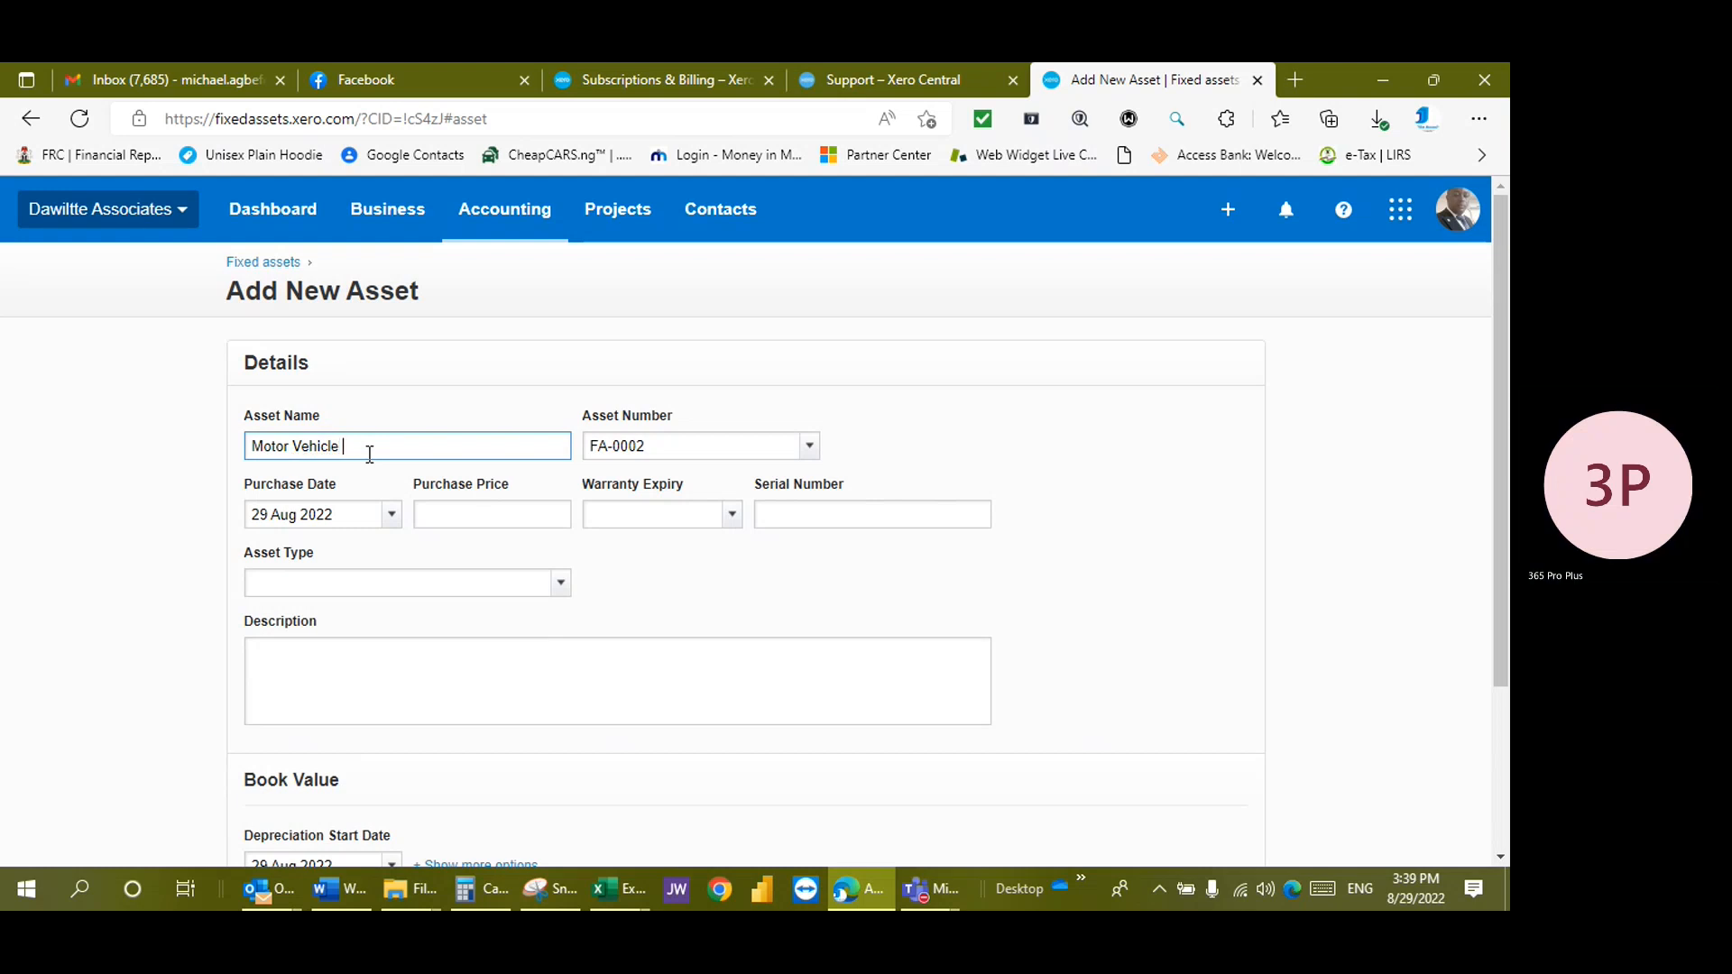
pyautogui.write('- Tpt')
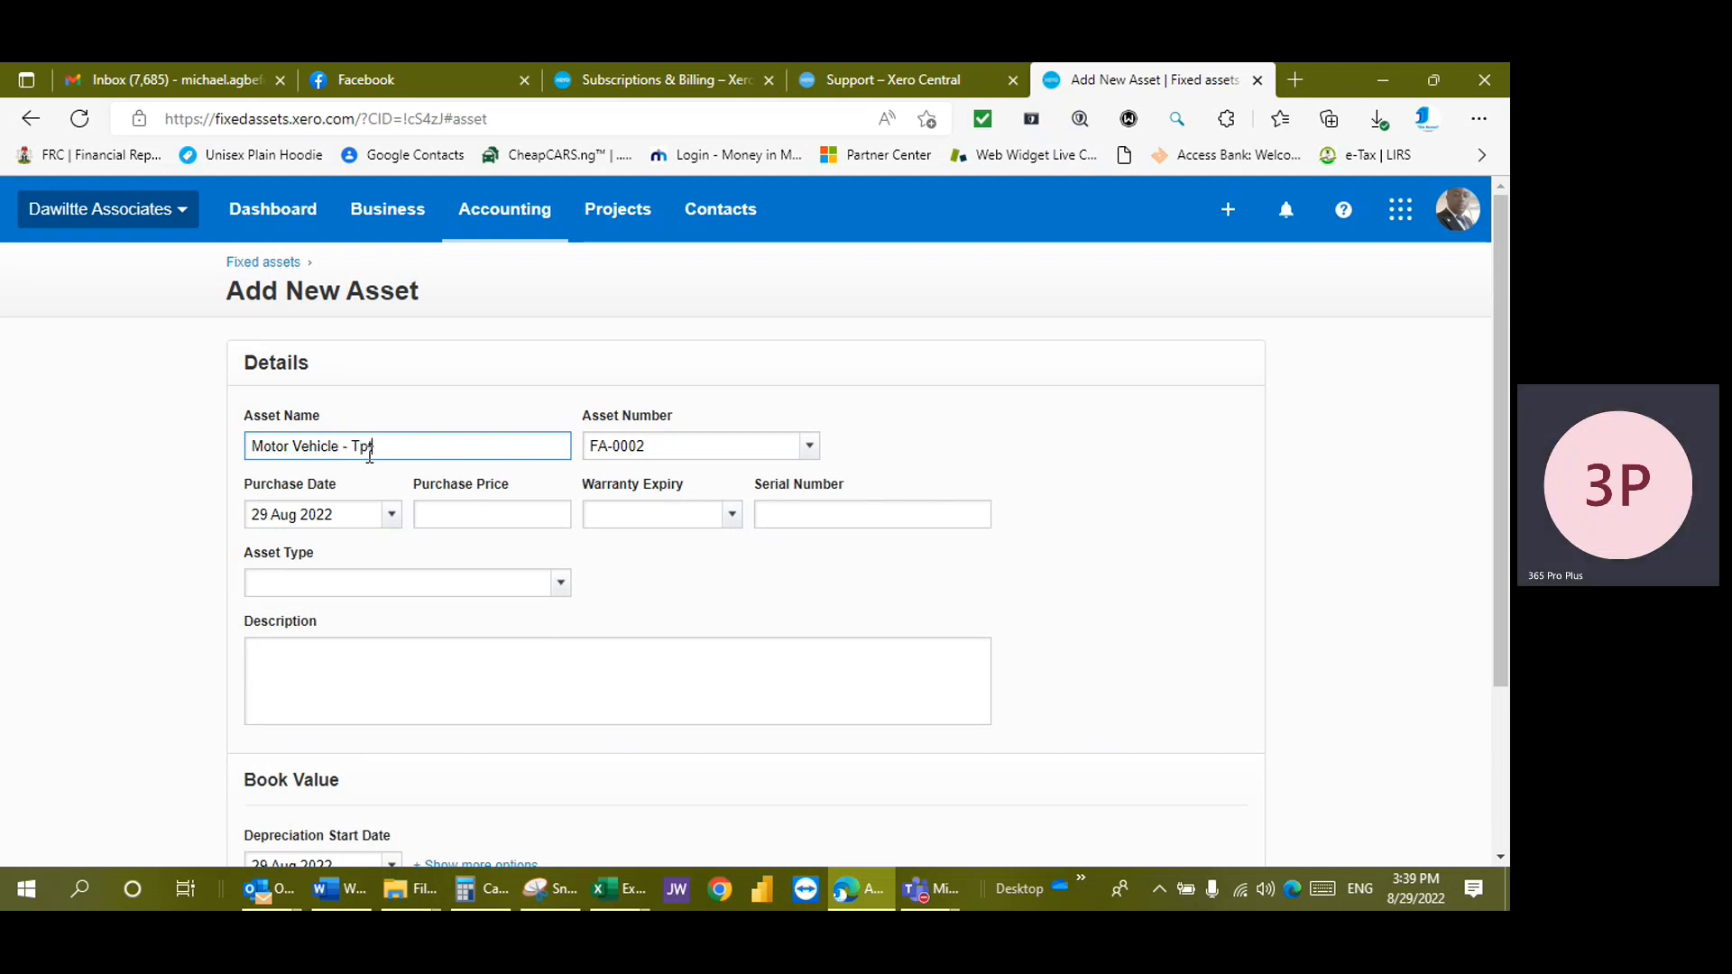
pyautogui.press('BackSpace')
pyautogui.write('oyot')
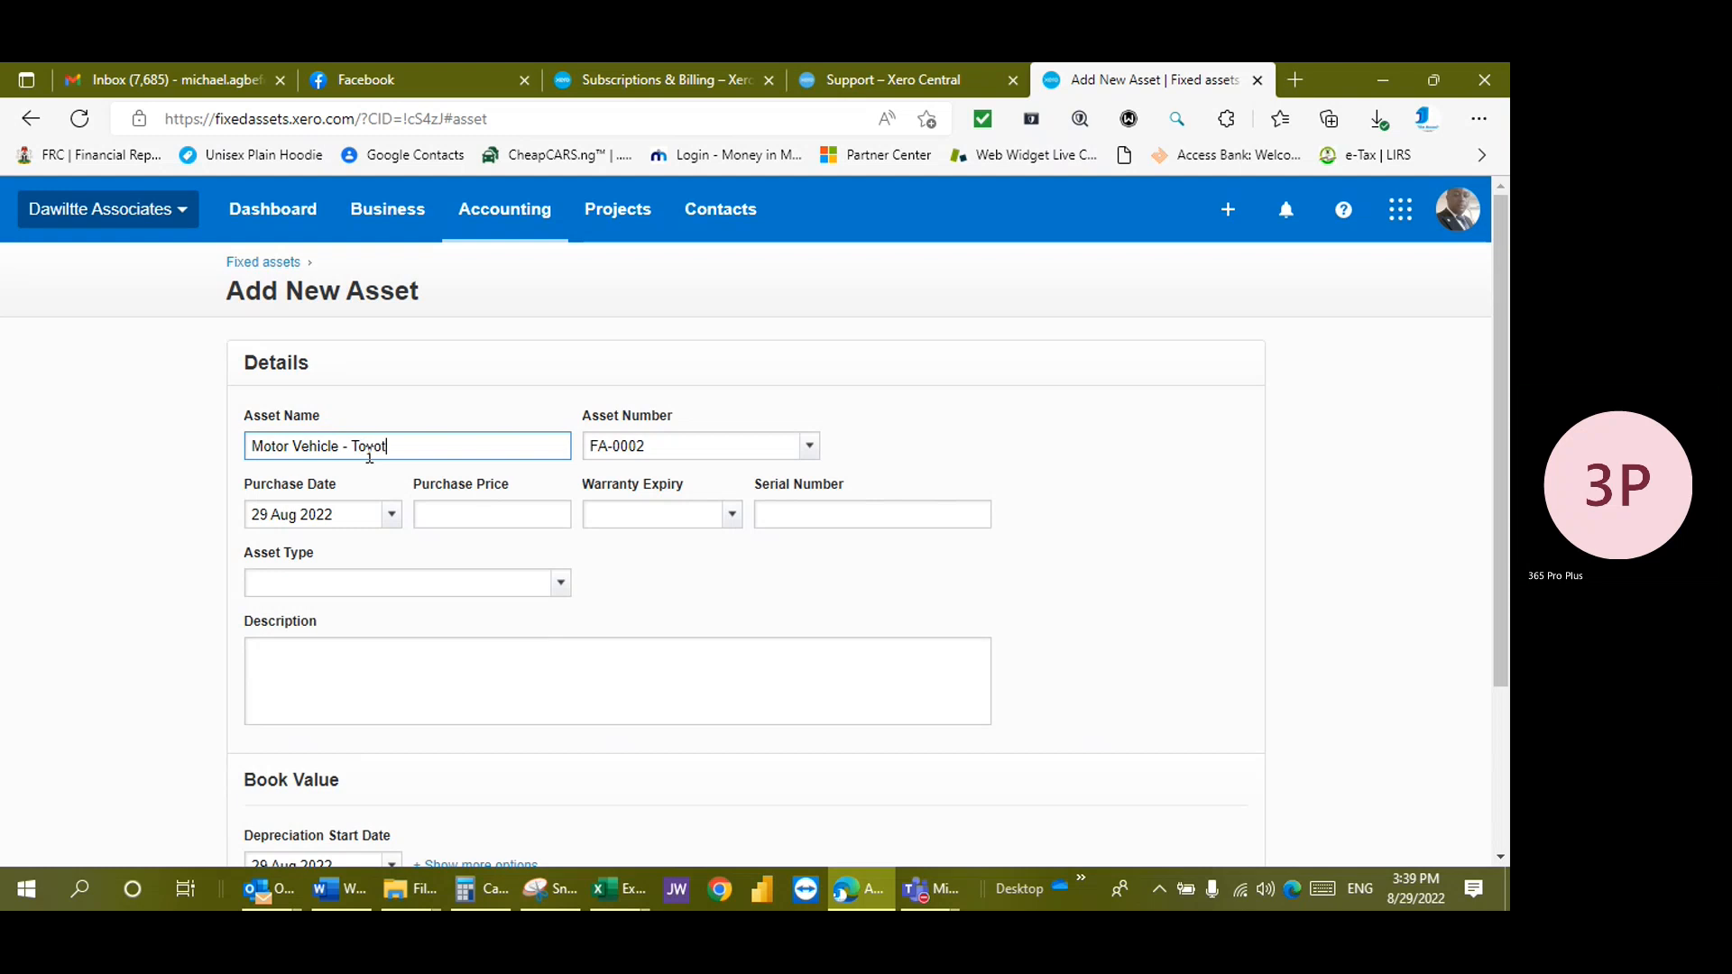
pyautogui.write('a Corrolla - XC456')
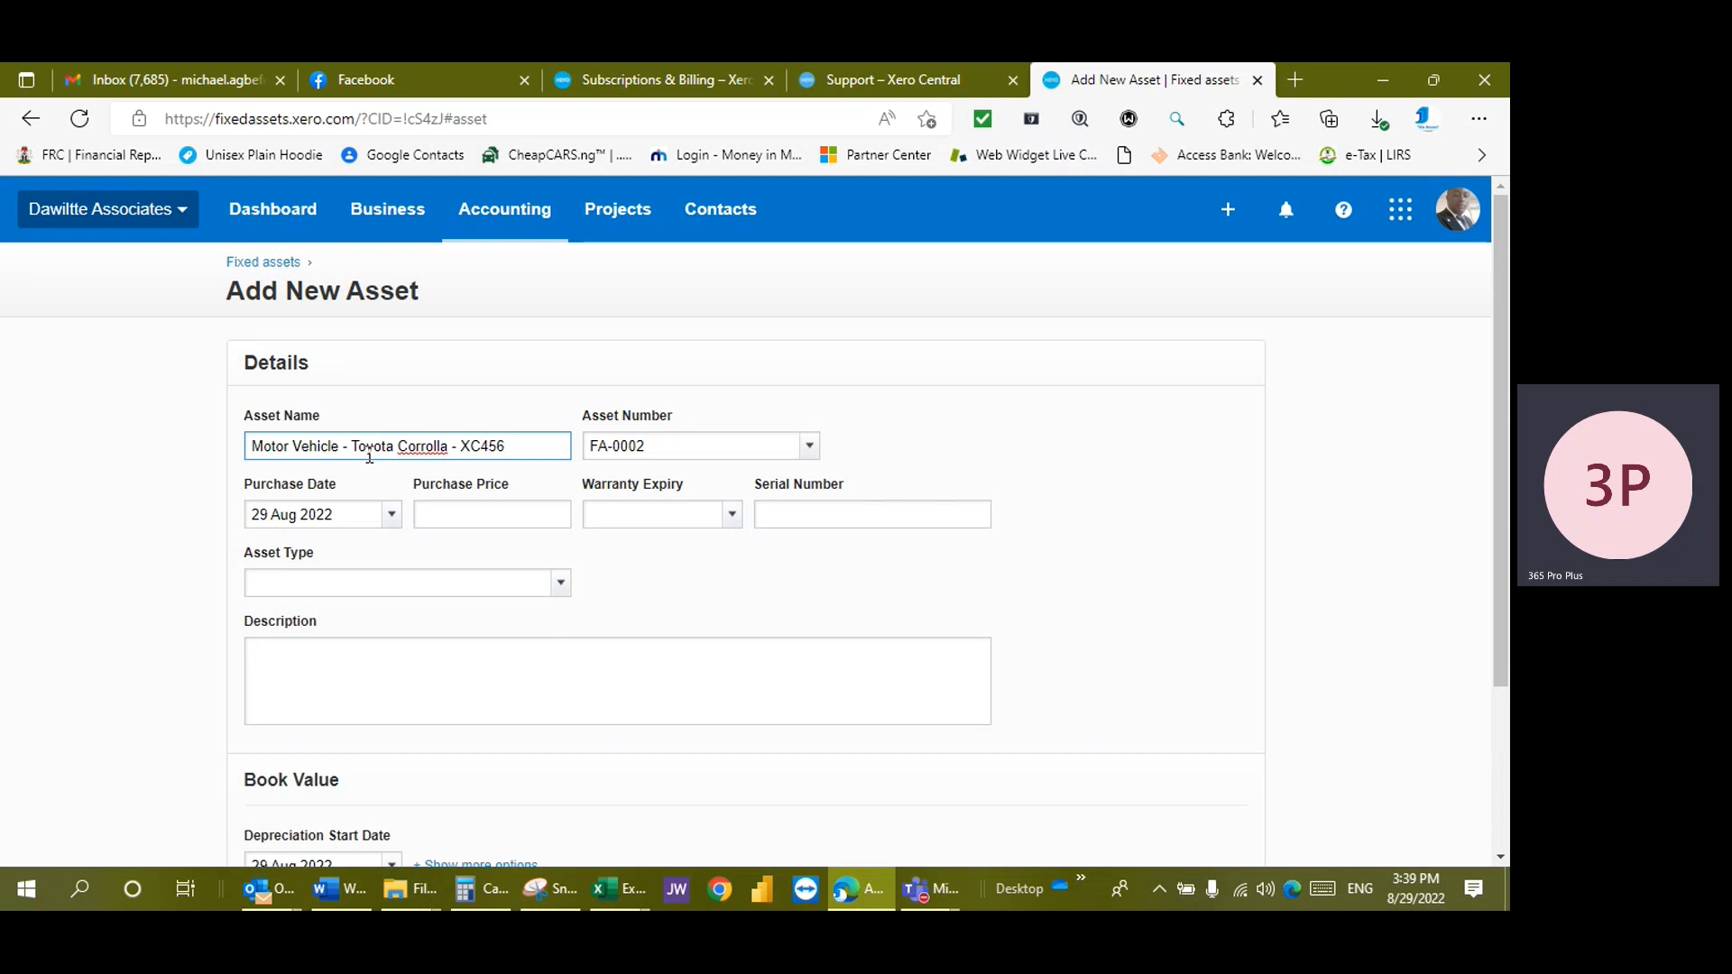
pyautogui.write('JHS')
pyautogui.press('Tab')
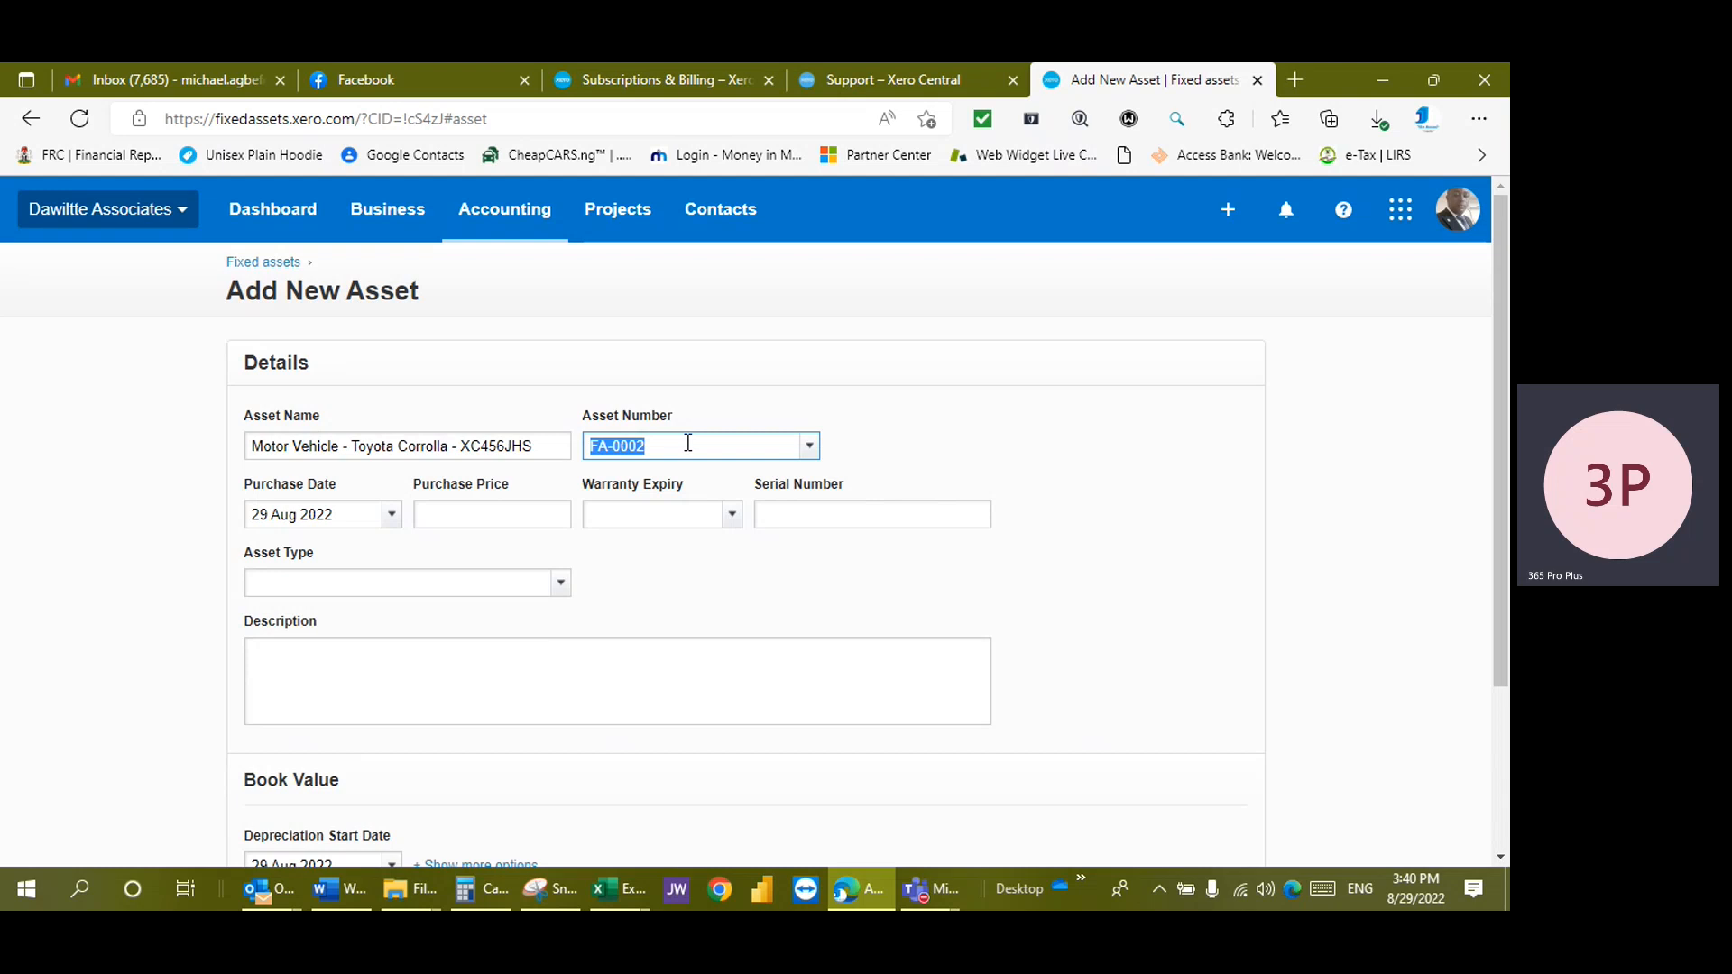
# Set the new asset's purchase date to 29 Aug 2020 and its purchase price to 5000000
pyautogui.click(390, 518)
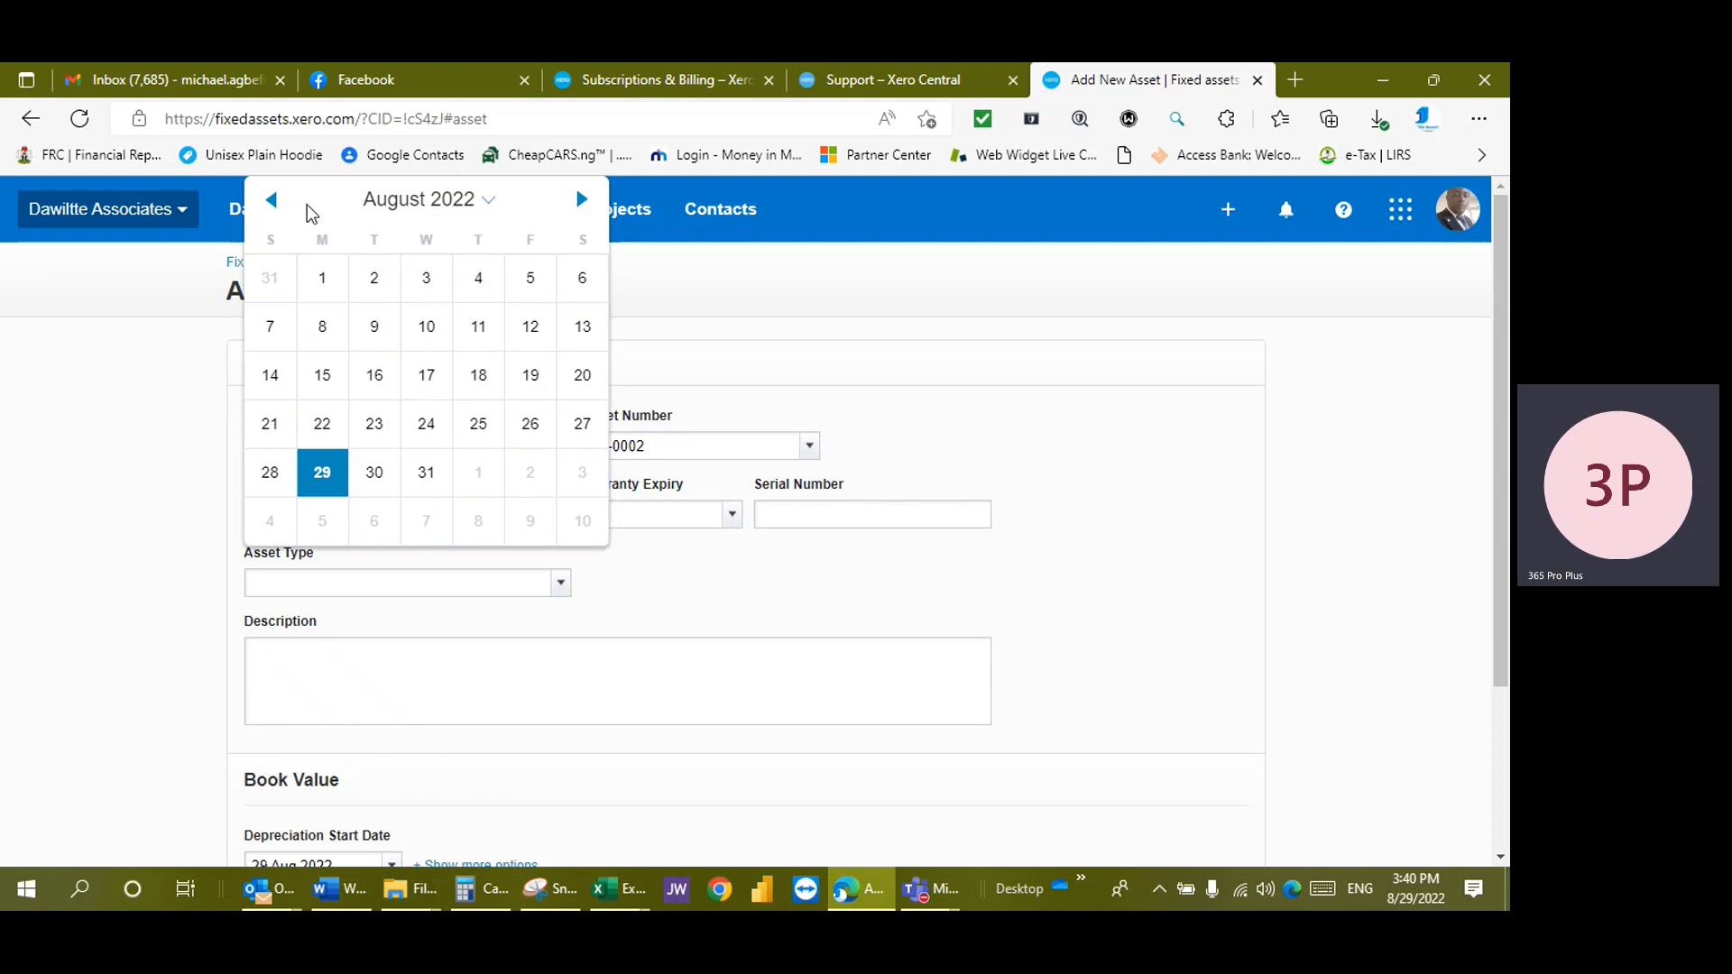
pyautogui.click(370, 203)
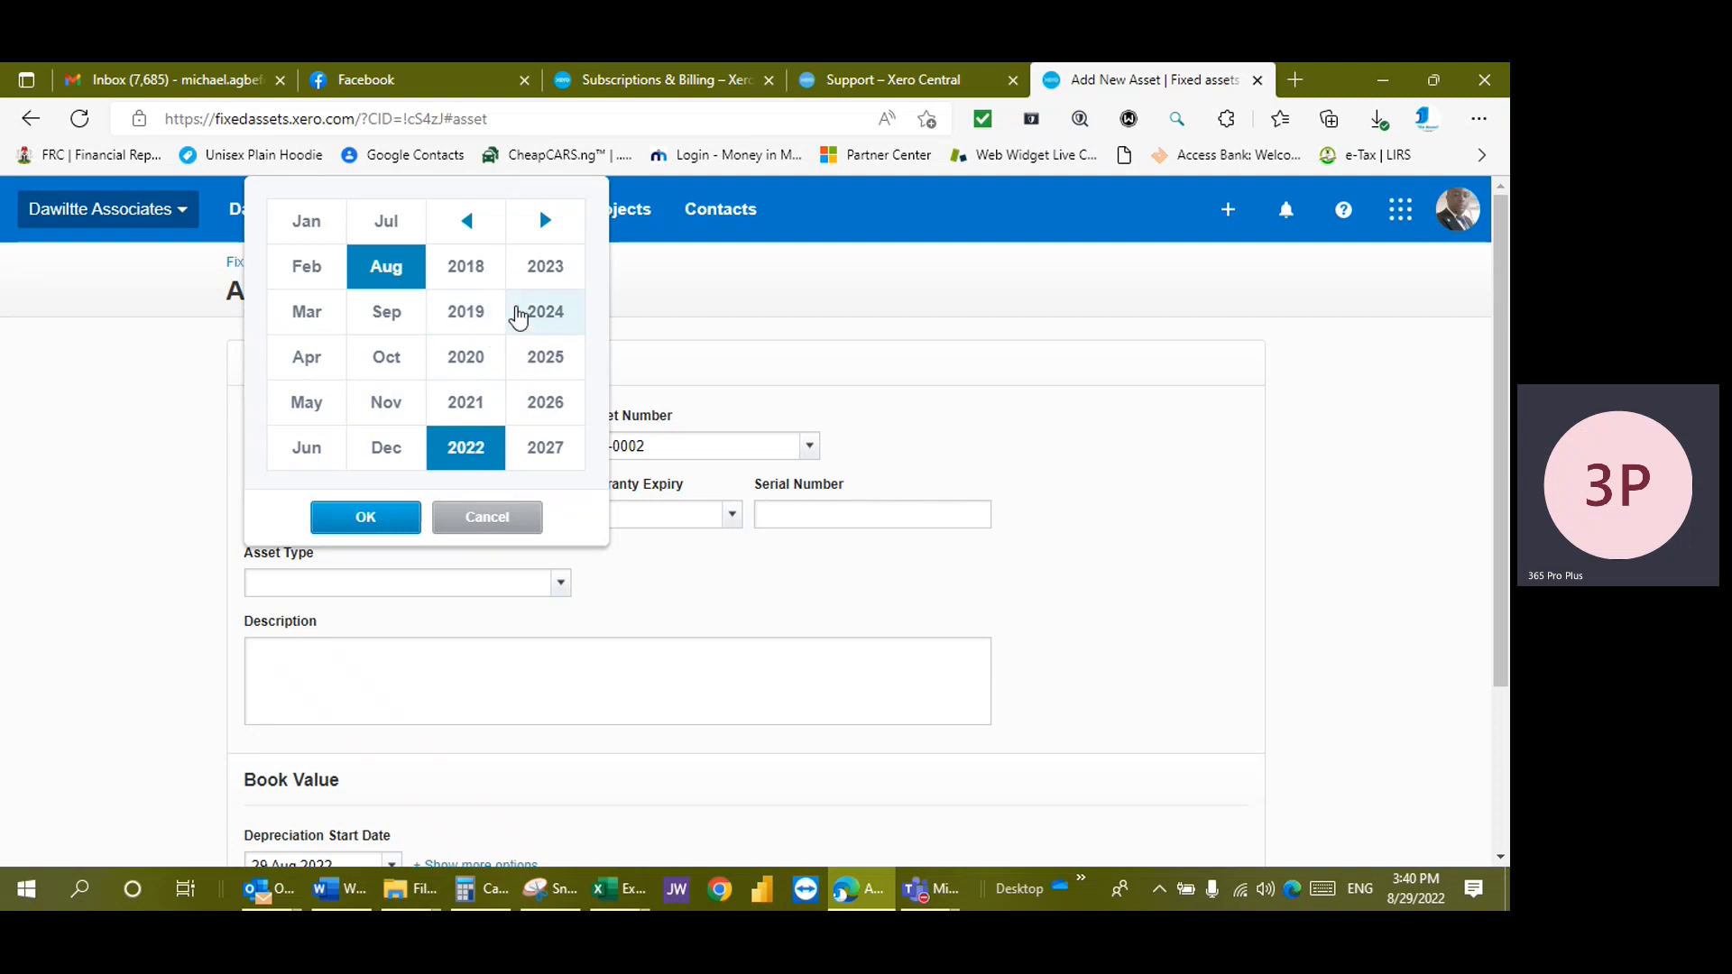
pyautogui.click(486, 359)
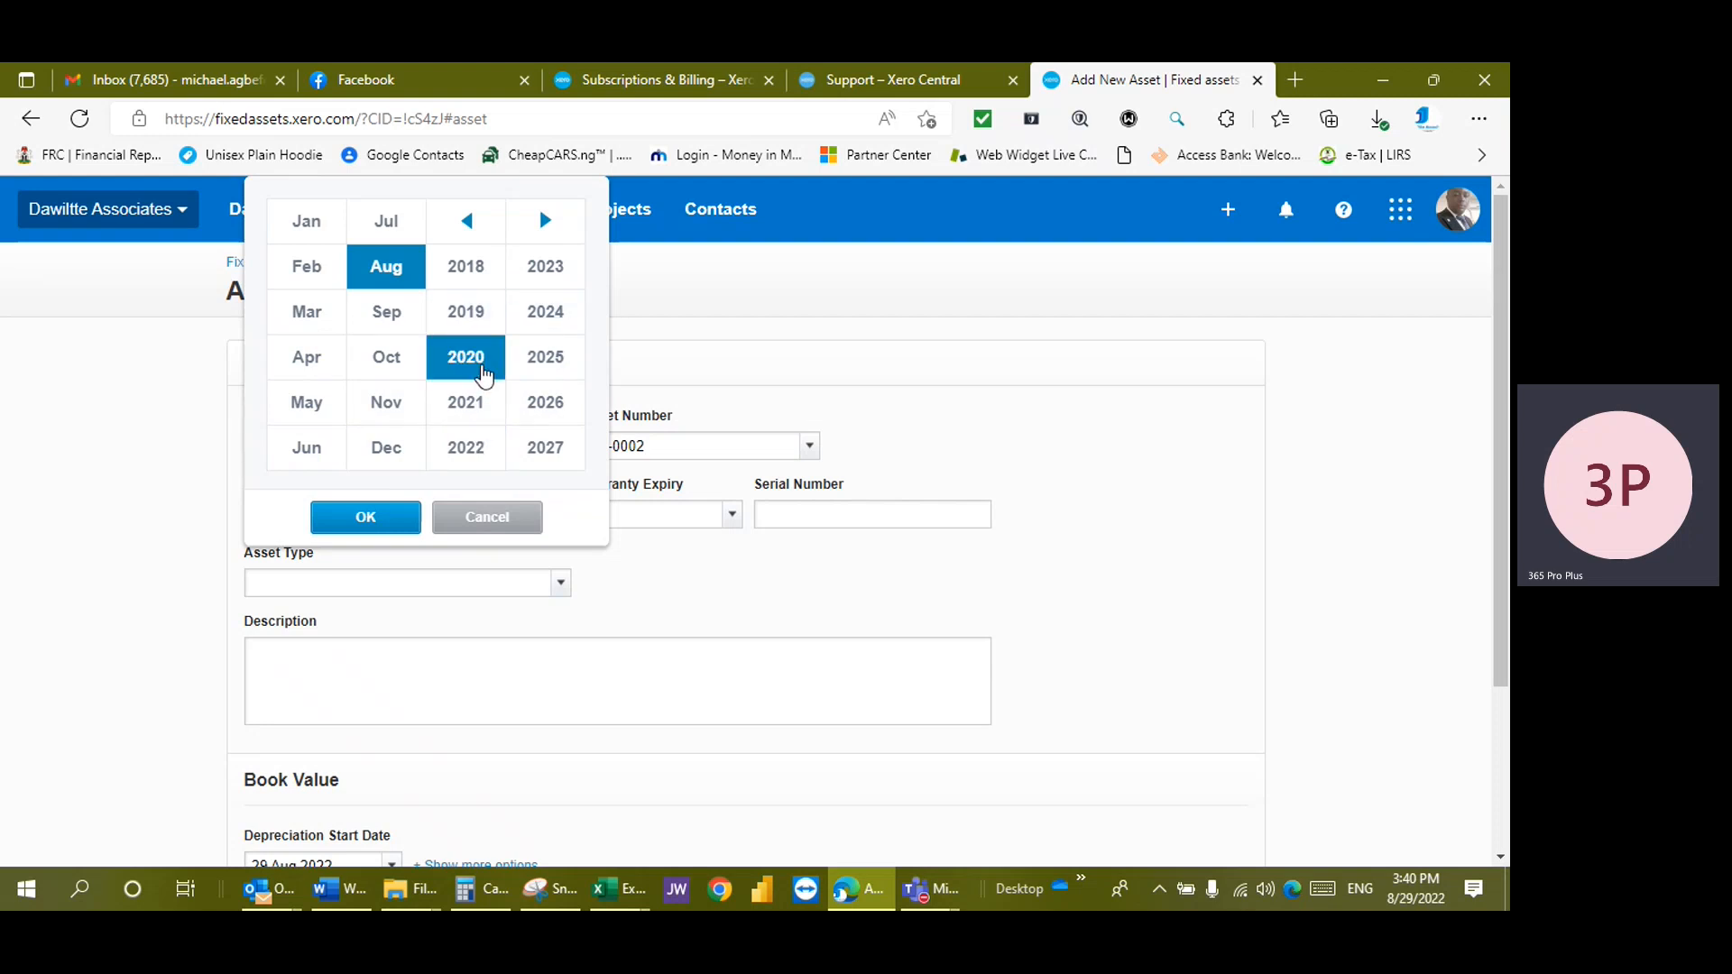
pyautogui.click(372, 512)
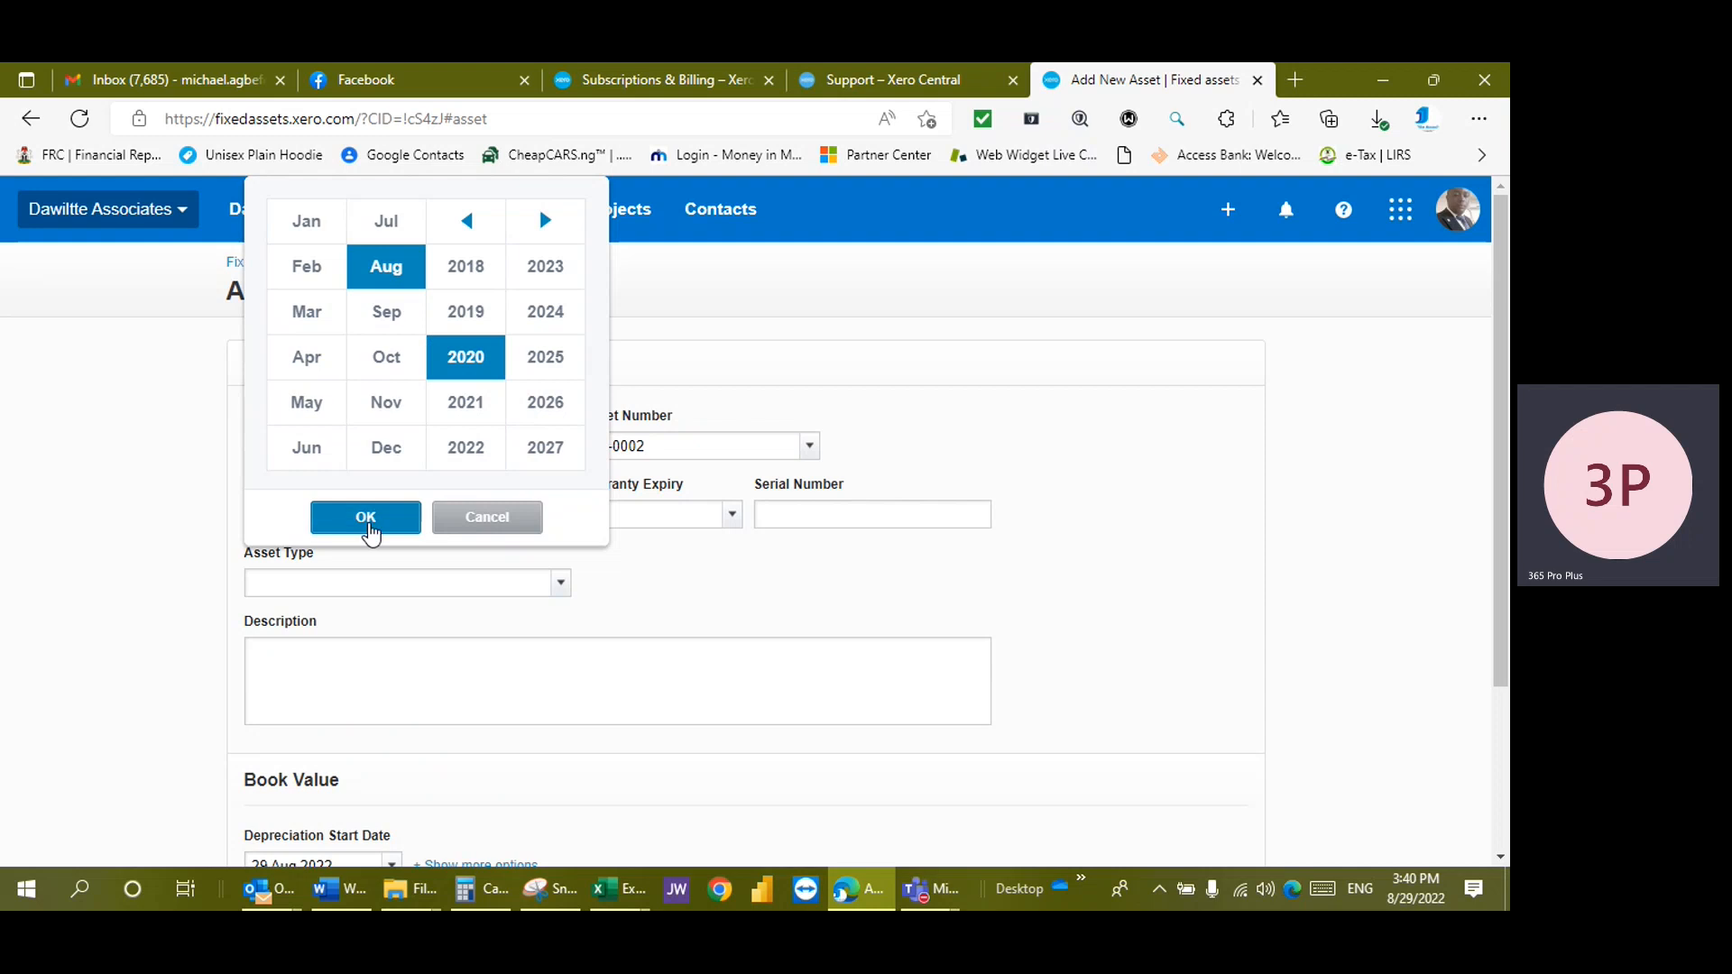
pyautogui.click(583, 473)
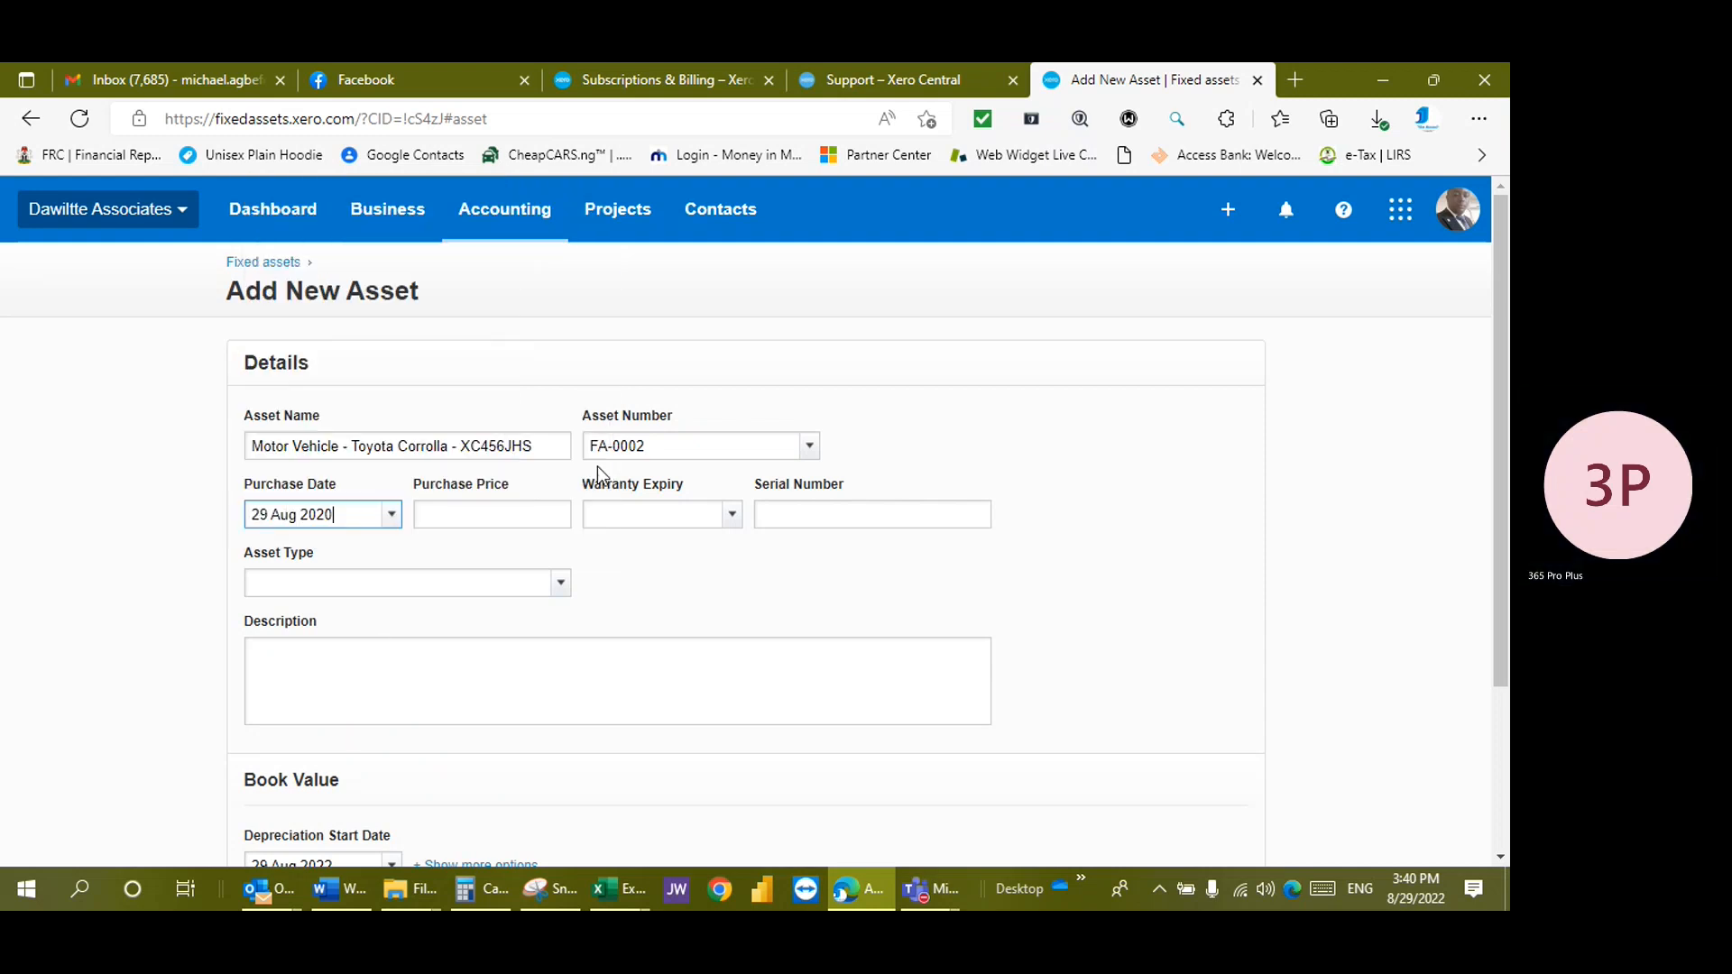
pyautogui.click(509, 516)
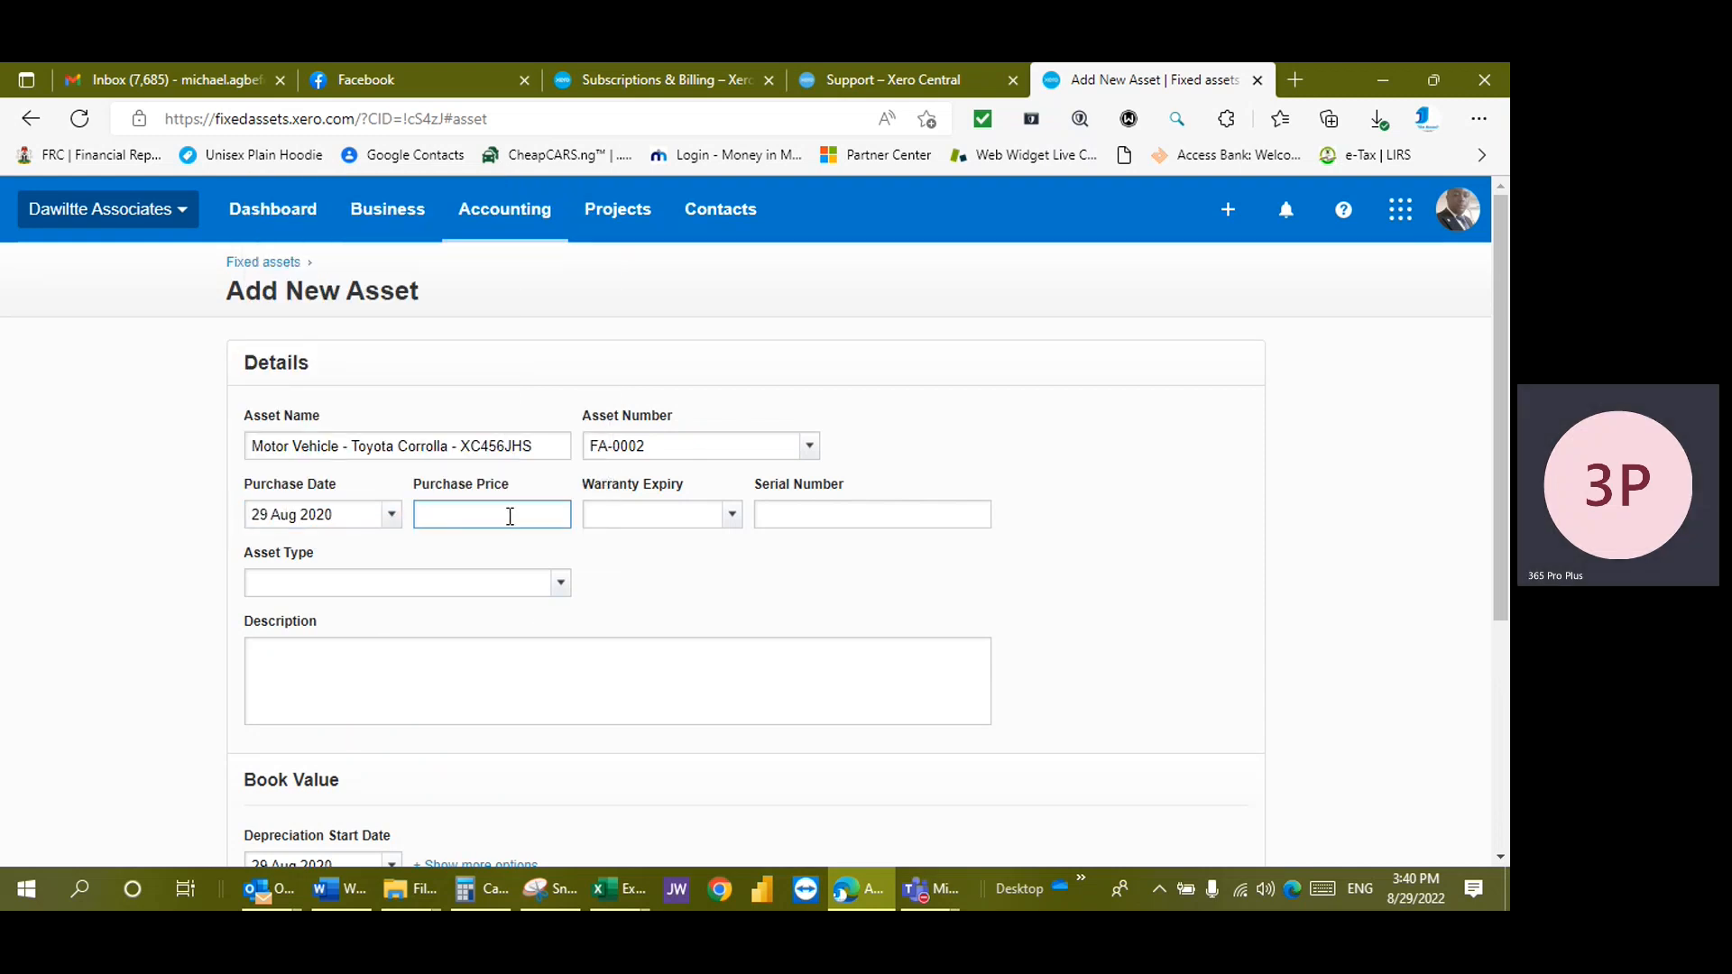
pyautogui.write('5000000')
pyautogui.press('Tab')
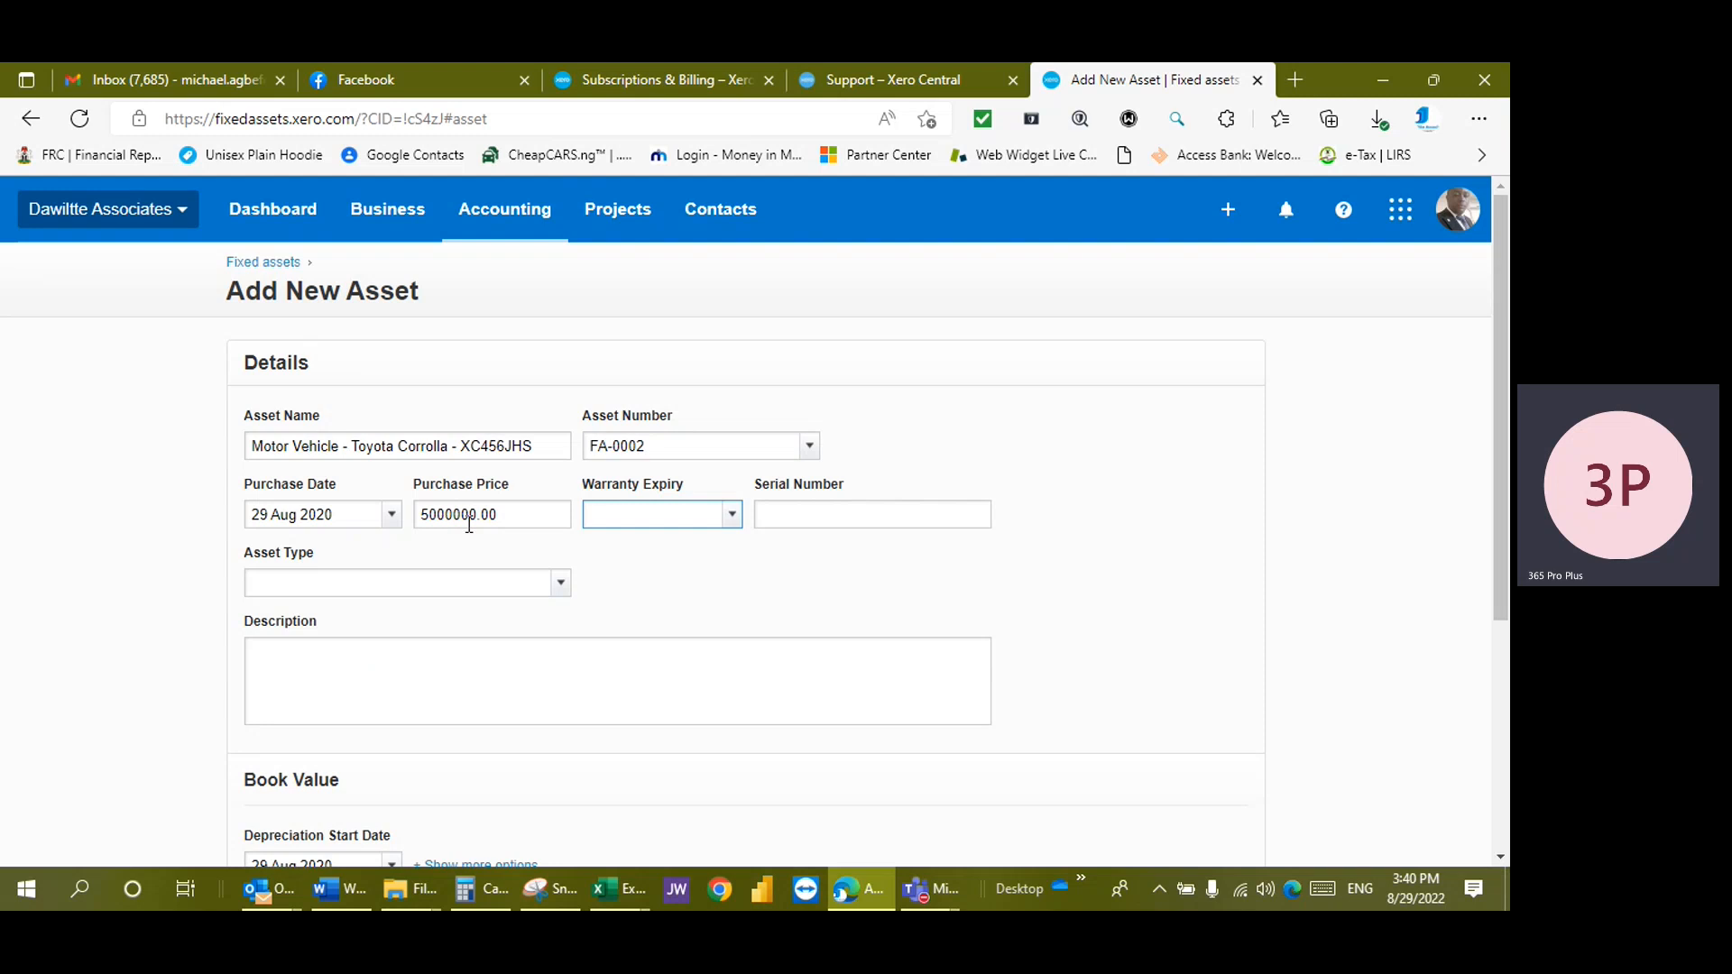
# Set the asset's warranty expiry to 29 Oct 2020 and enter dwa004 as its serial number
pyautogui.click(731, 515)
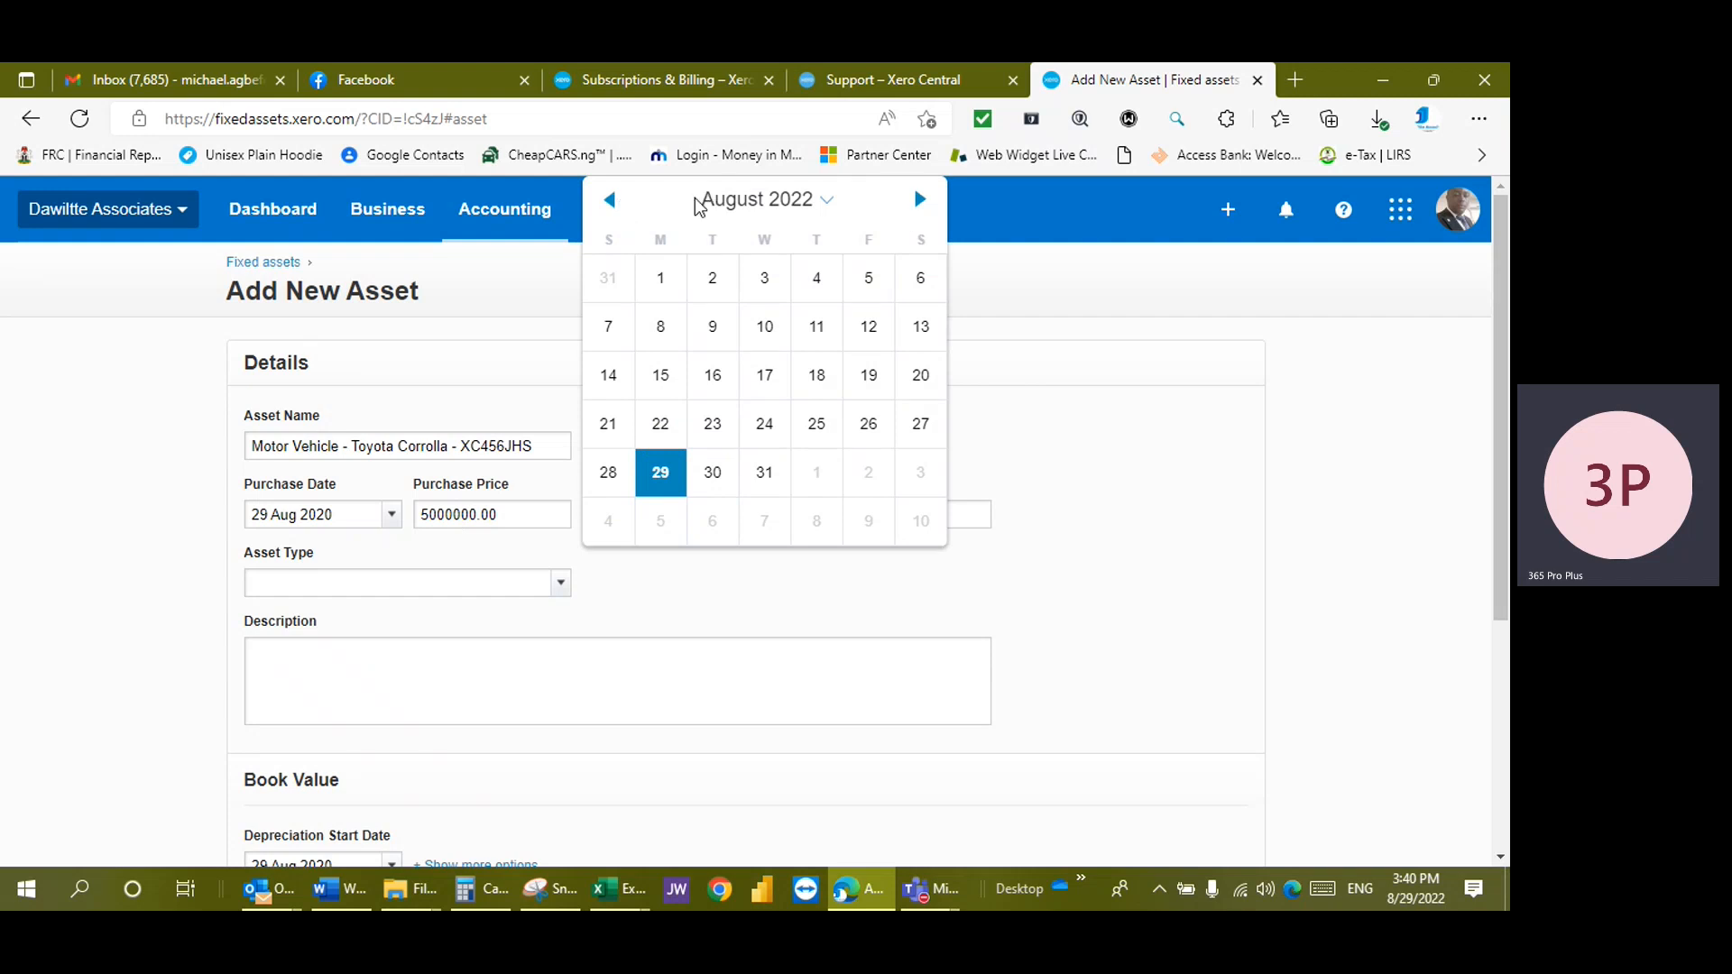
pyautogui.click(722, 196)
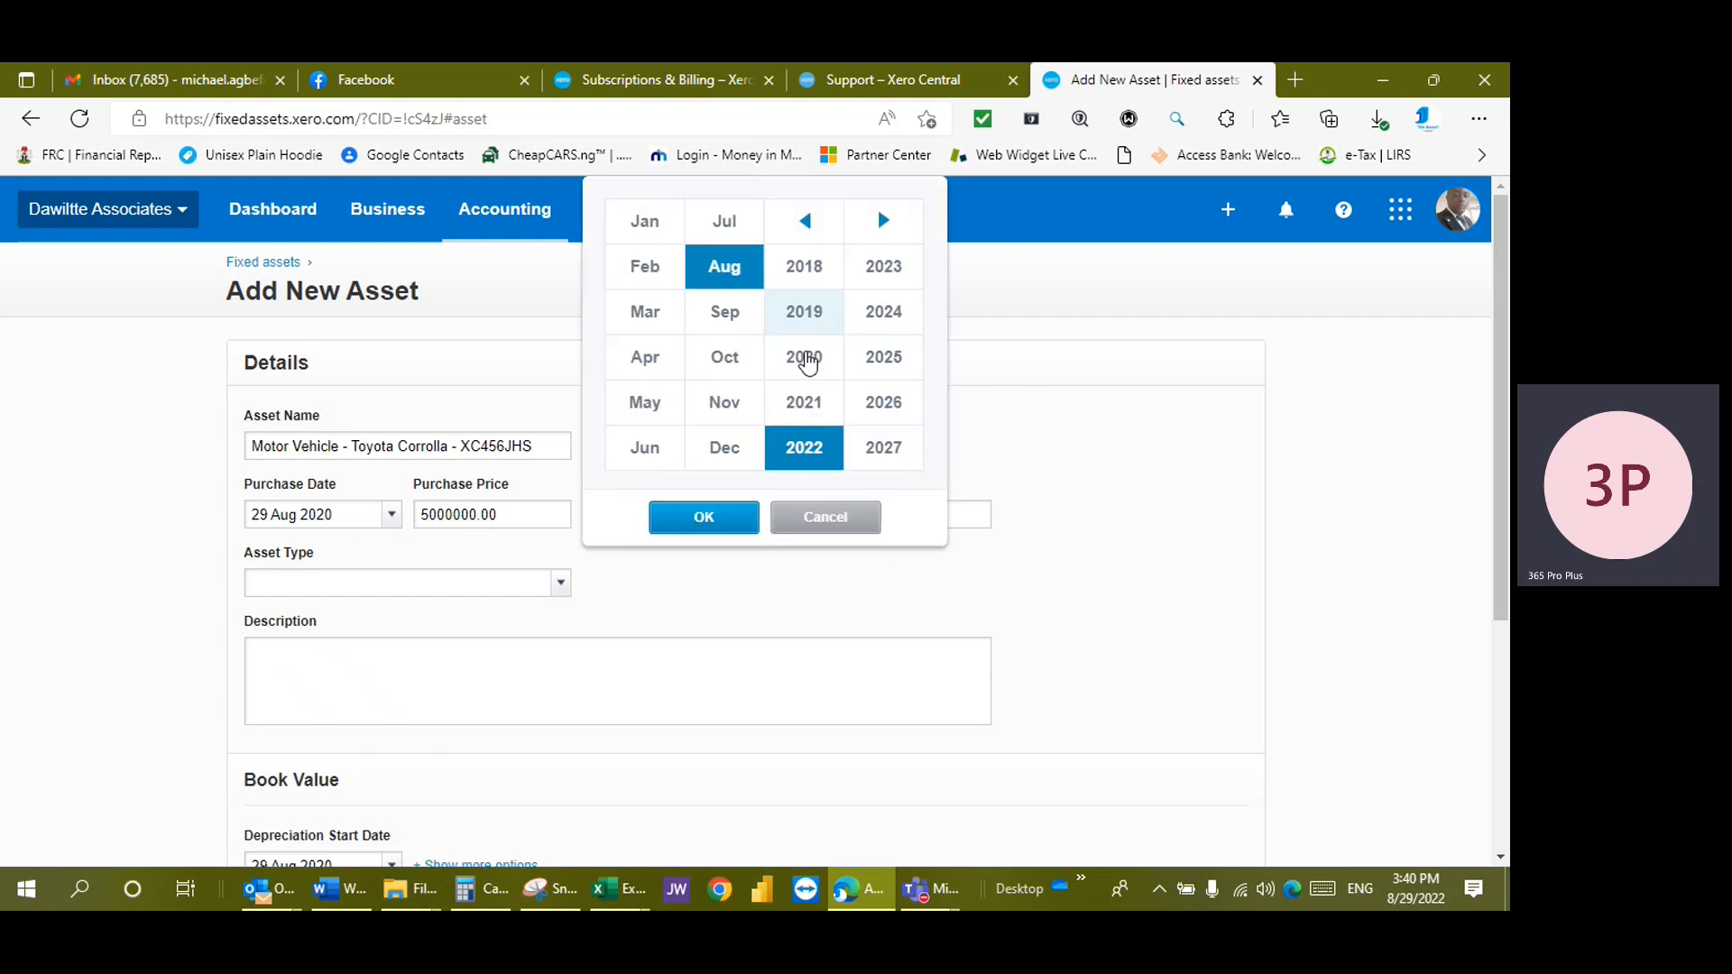
pyautogui.click(813, 361)
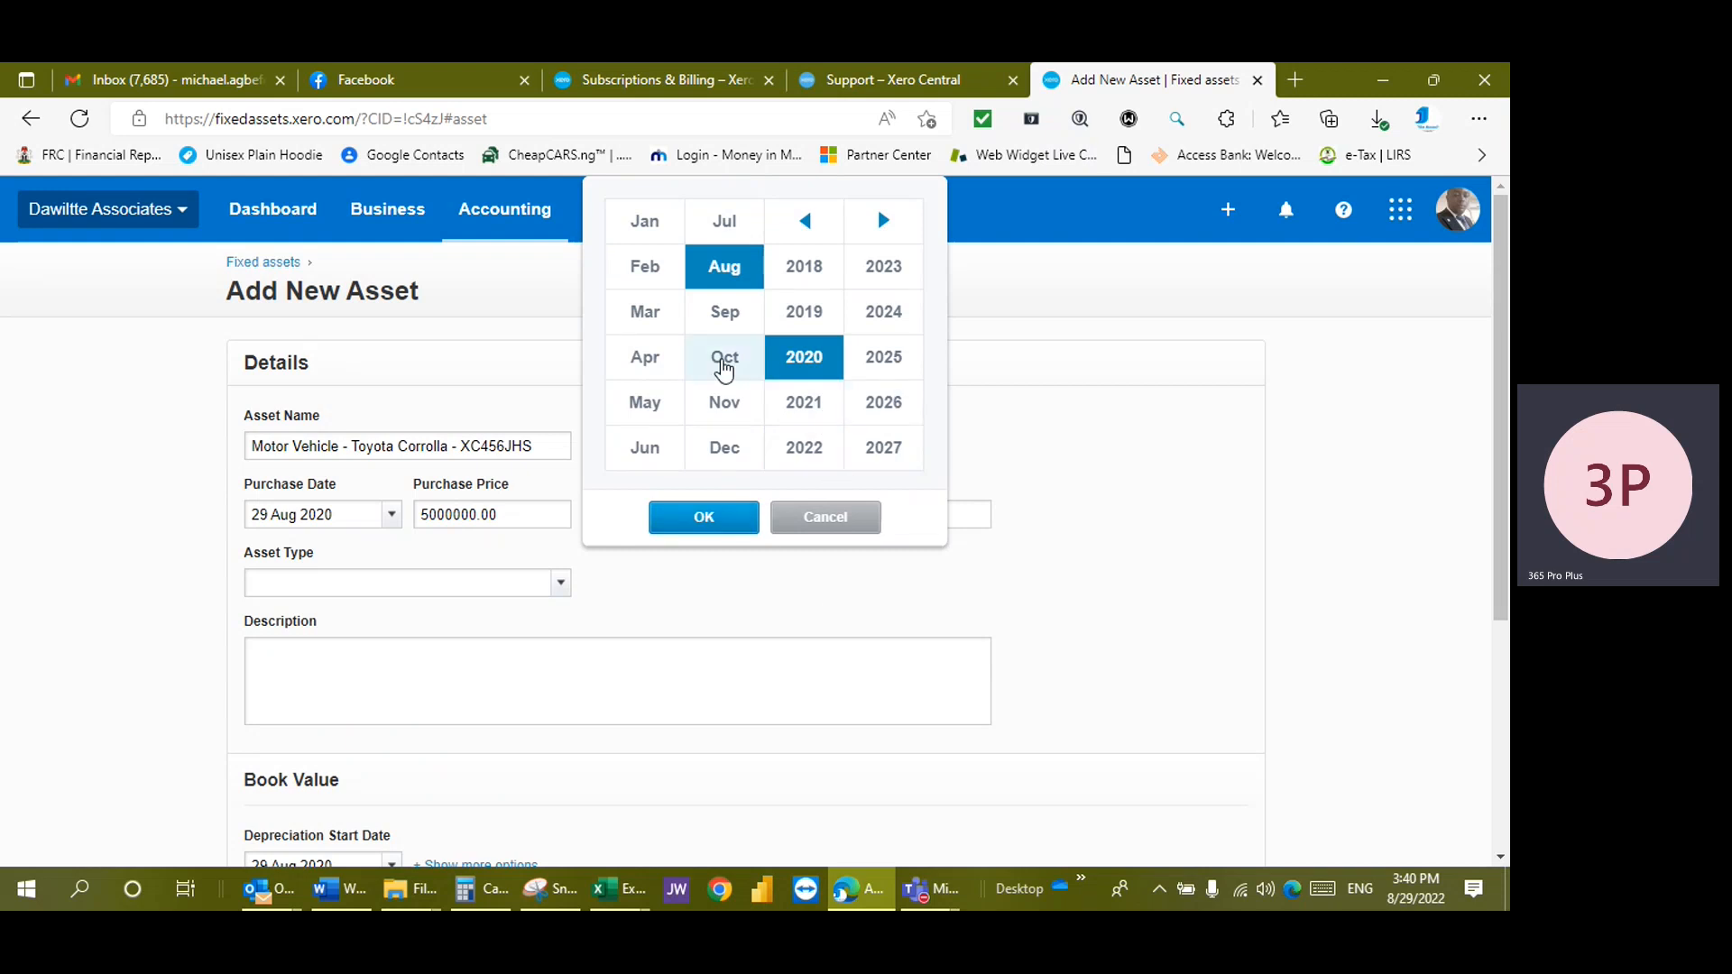
pyautogui.click(721, 363)
pyautogui.click(702, 516)
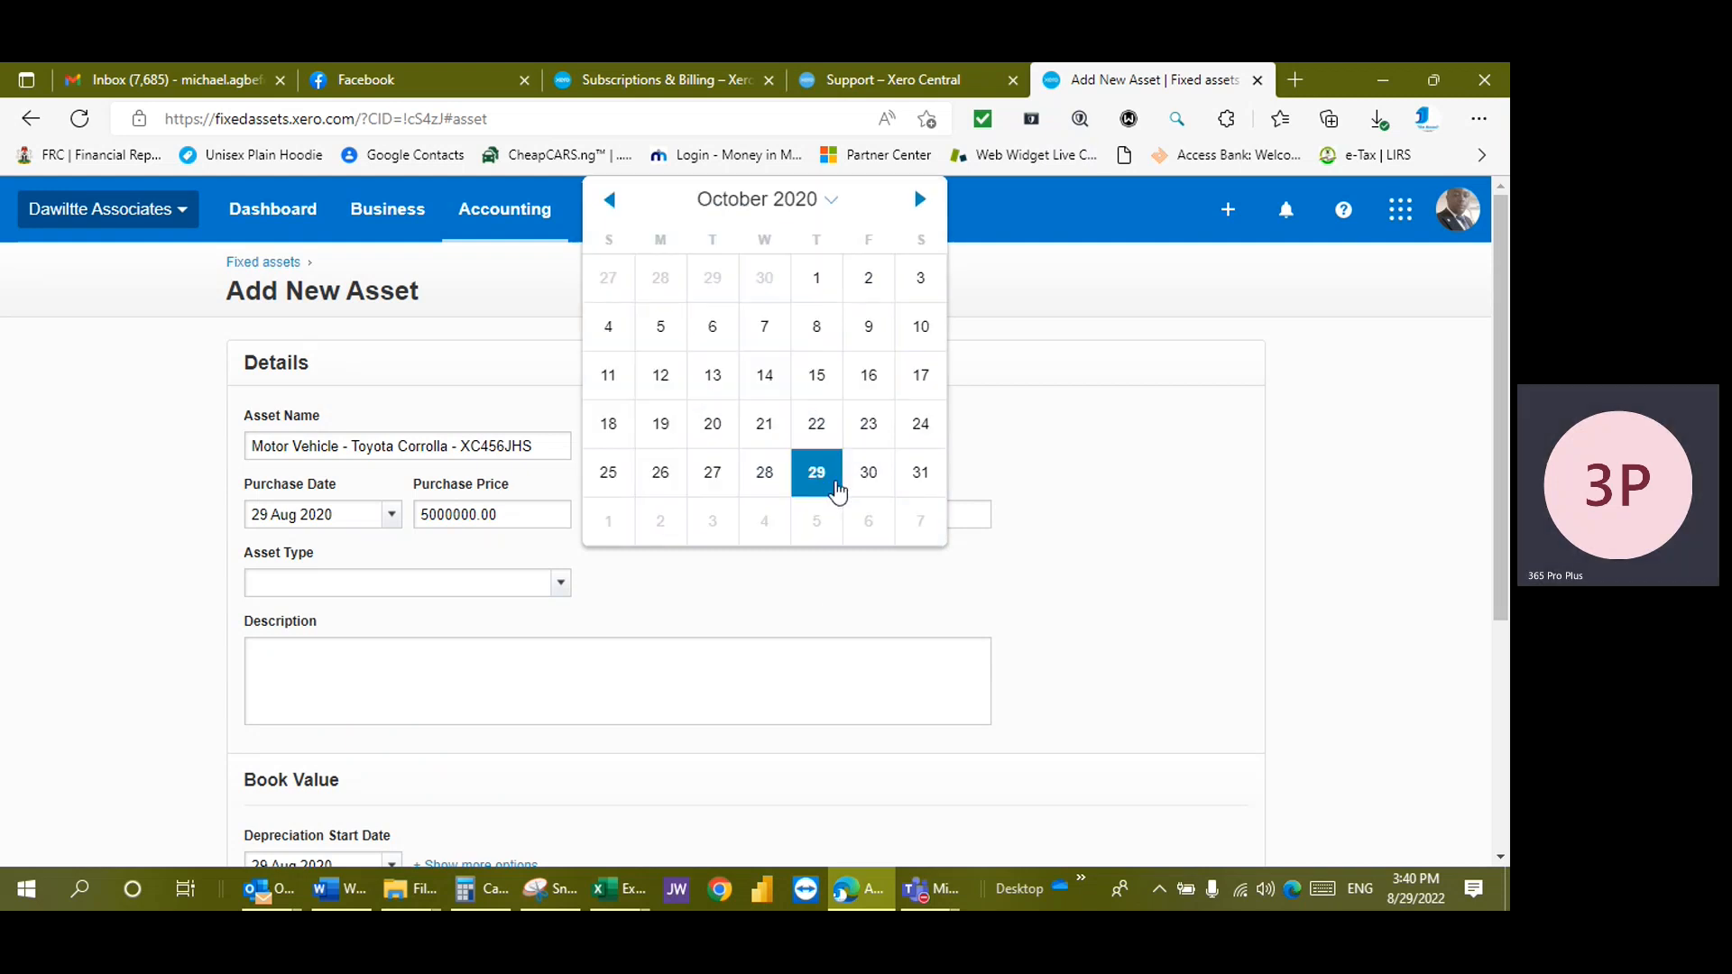
pyautogui.click(823, 478)
pyautogui.click(812, 511)
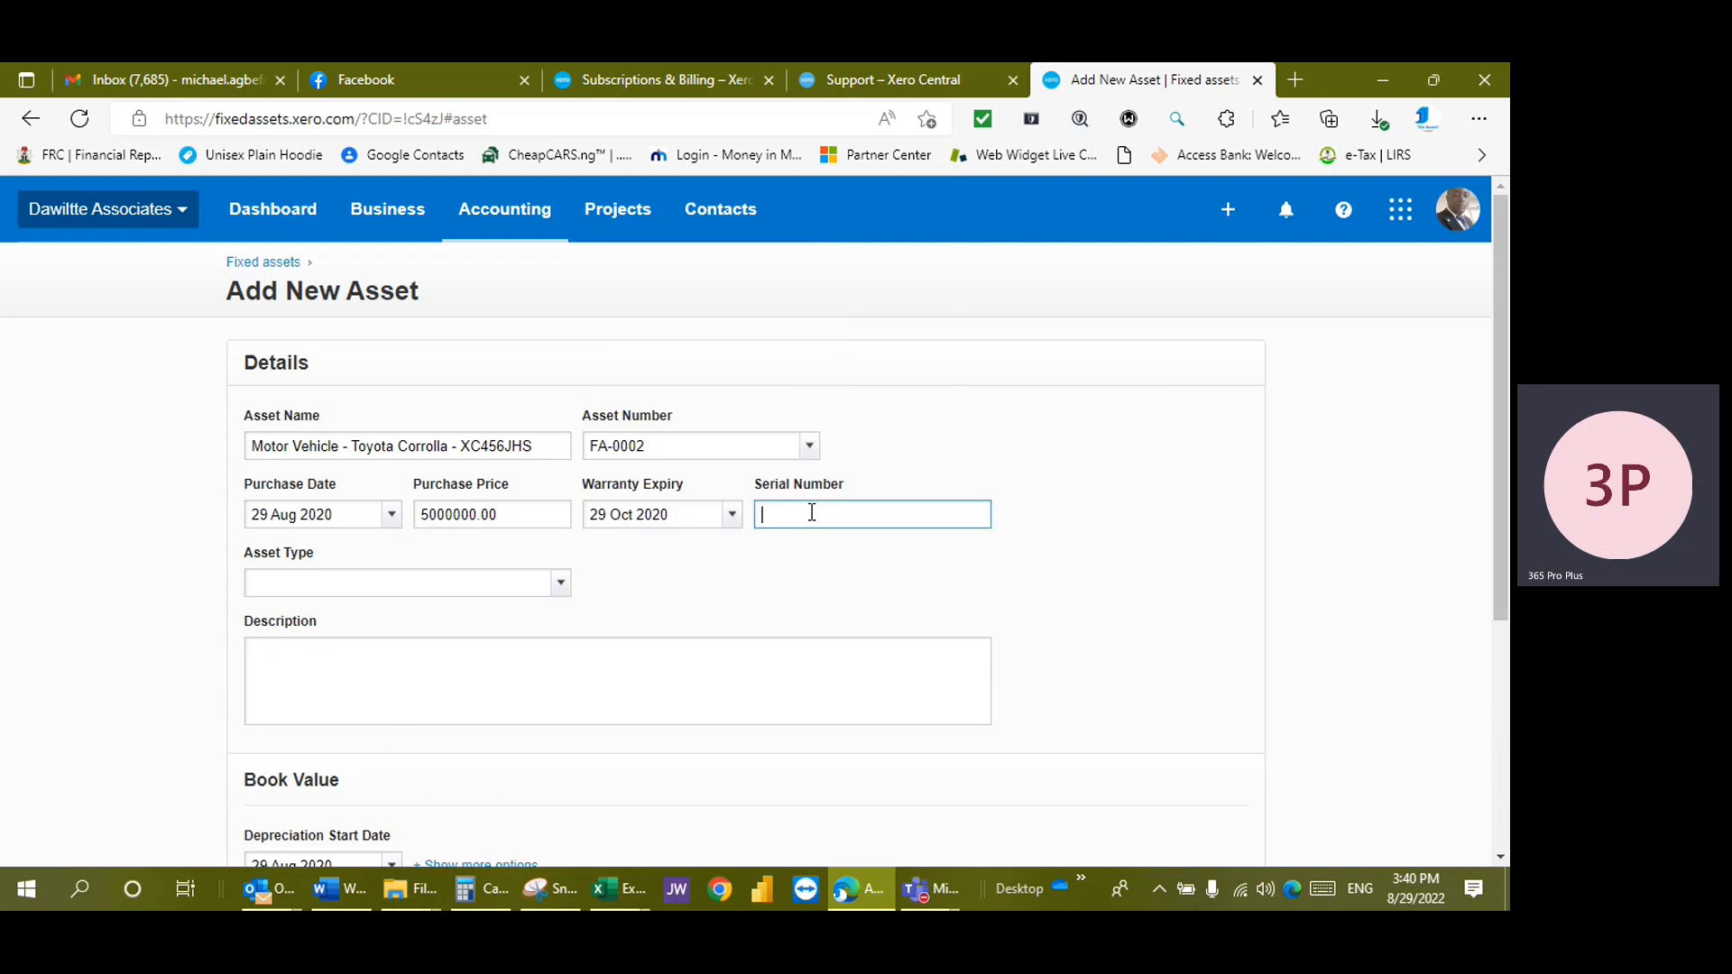
pyautogui.write('dwa004')
pyautogui.click(390, 585)
pyautogui.click(563, 584)
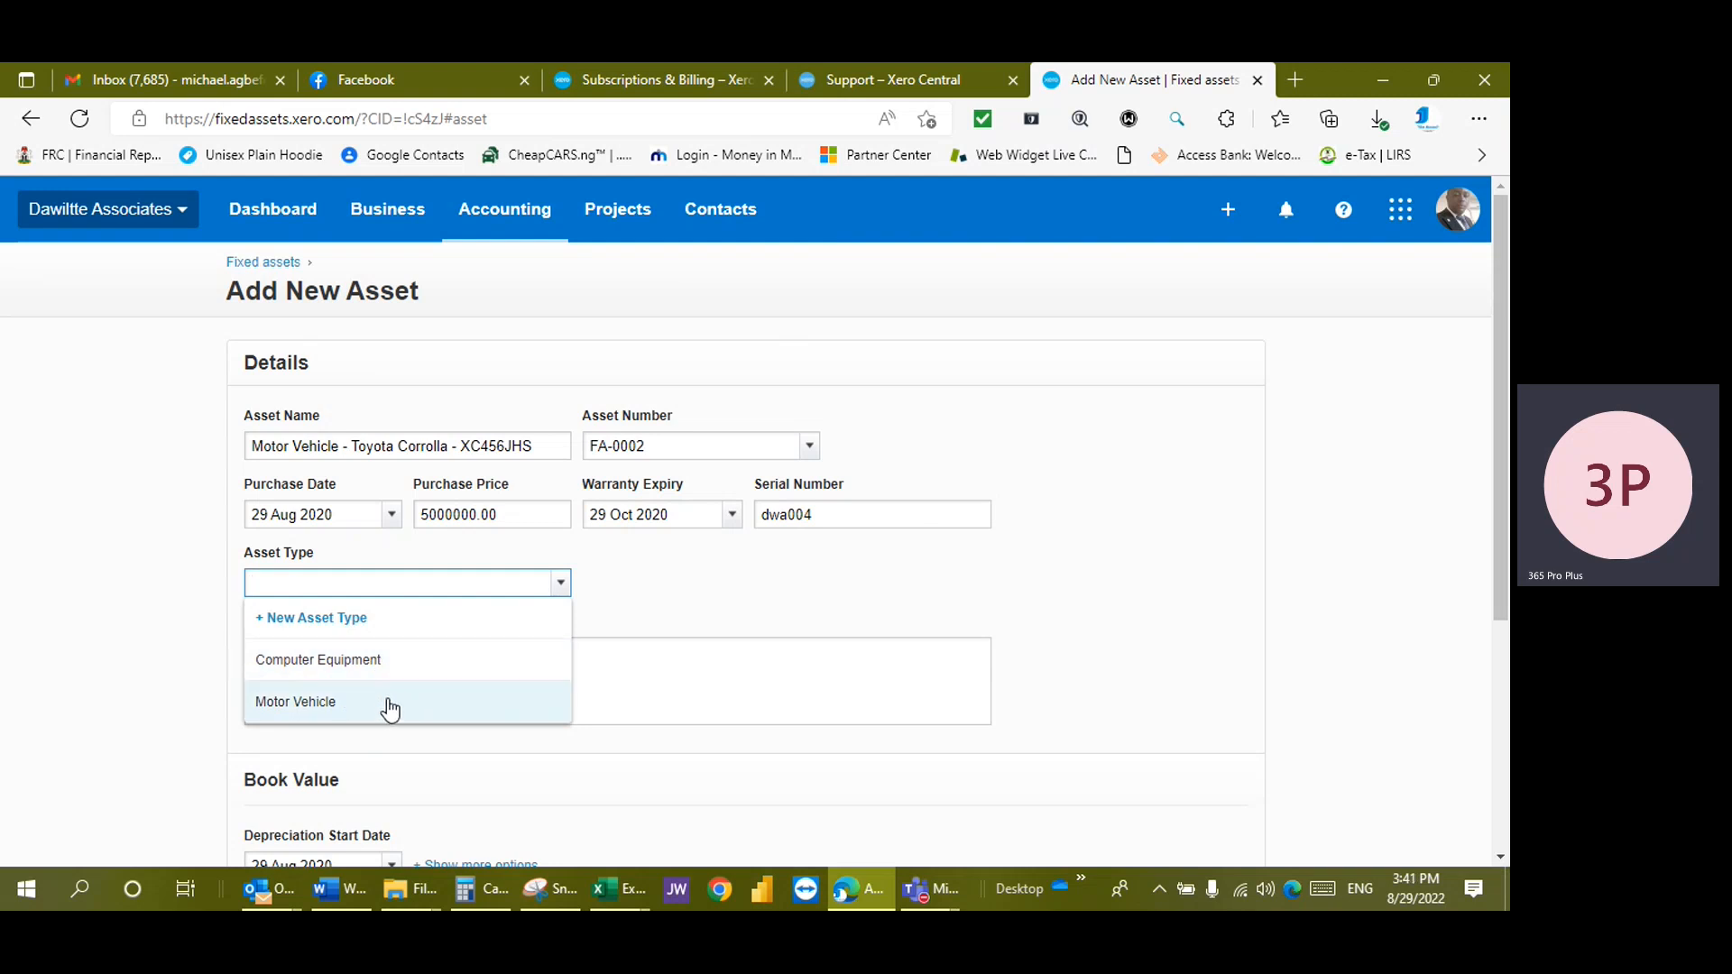
pyautogui.click(352, 631)
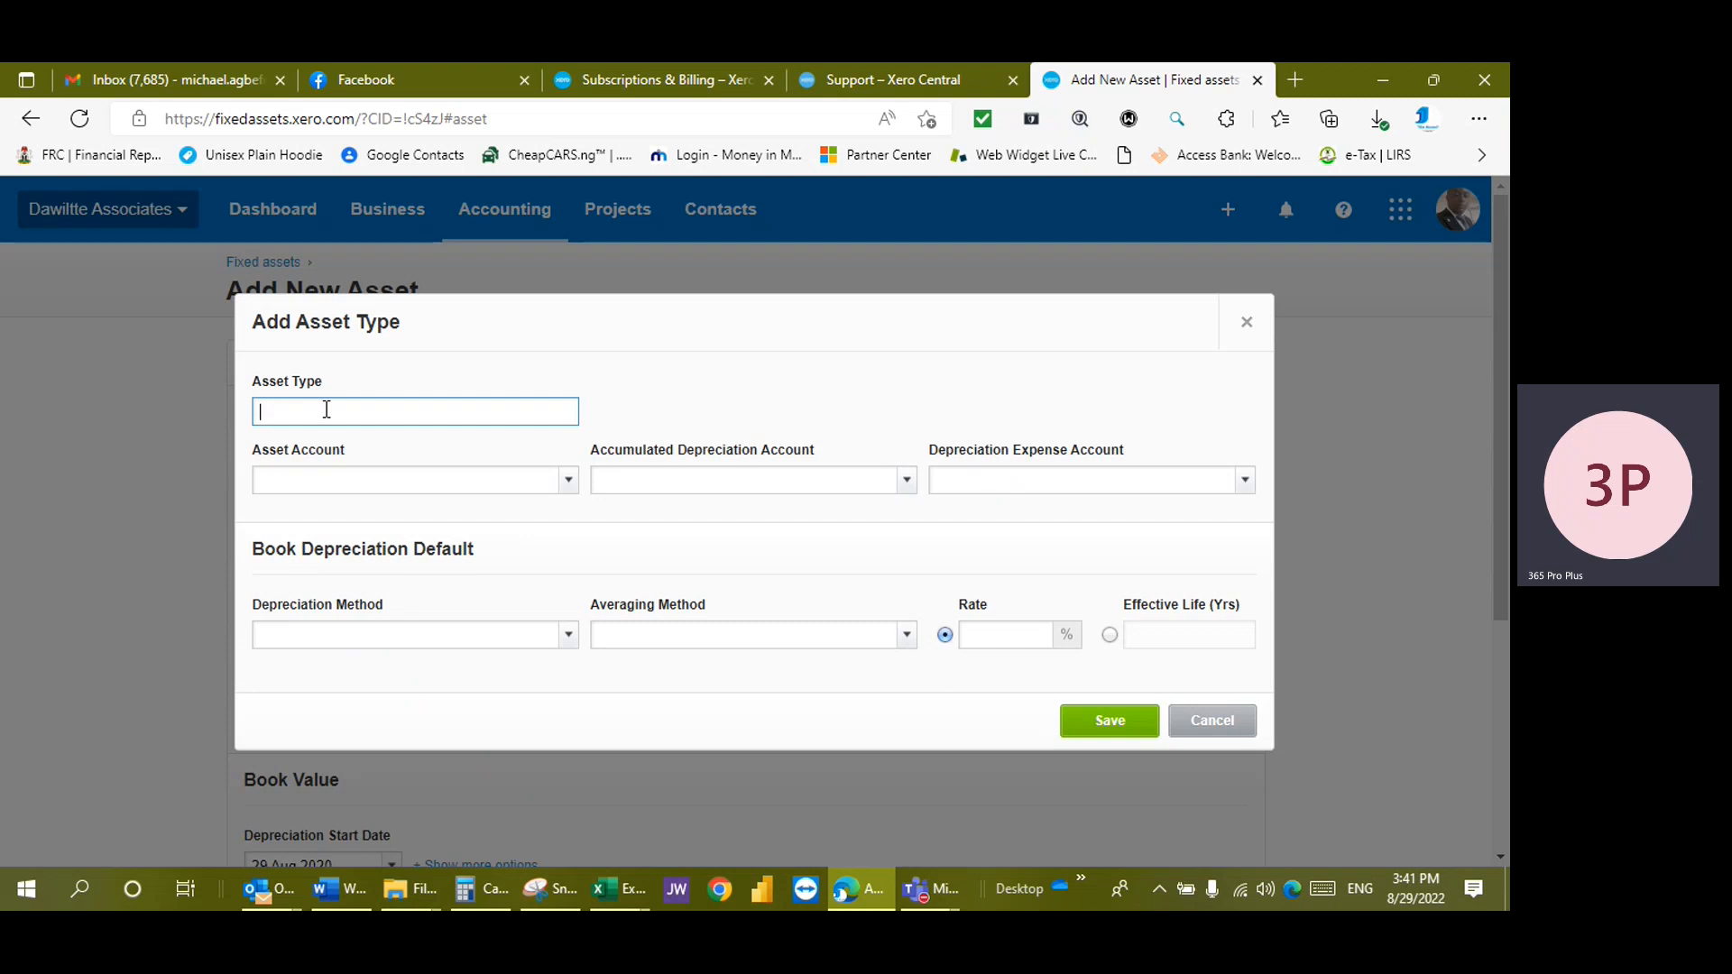
pyautogui.write('Building')
pyautogui.press('Tab')
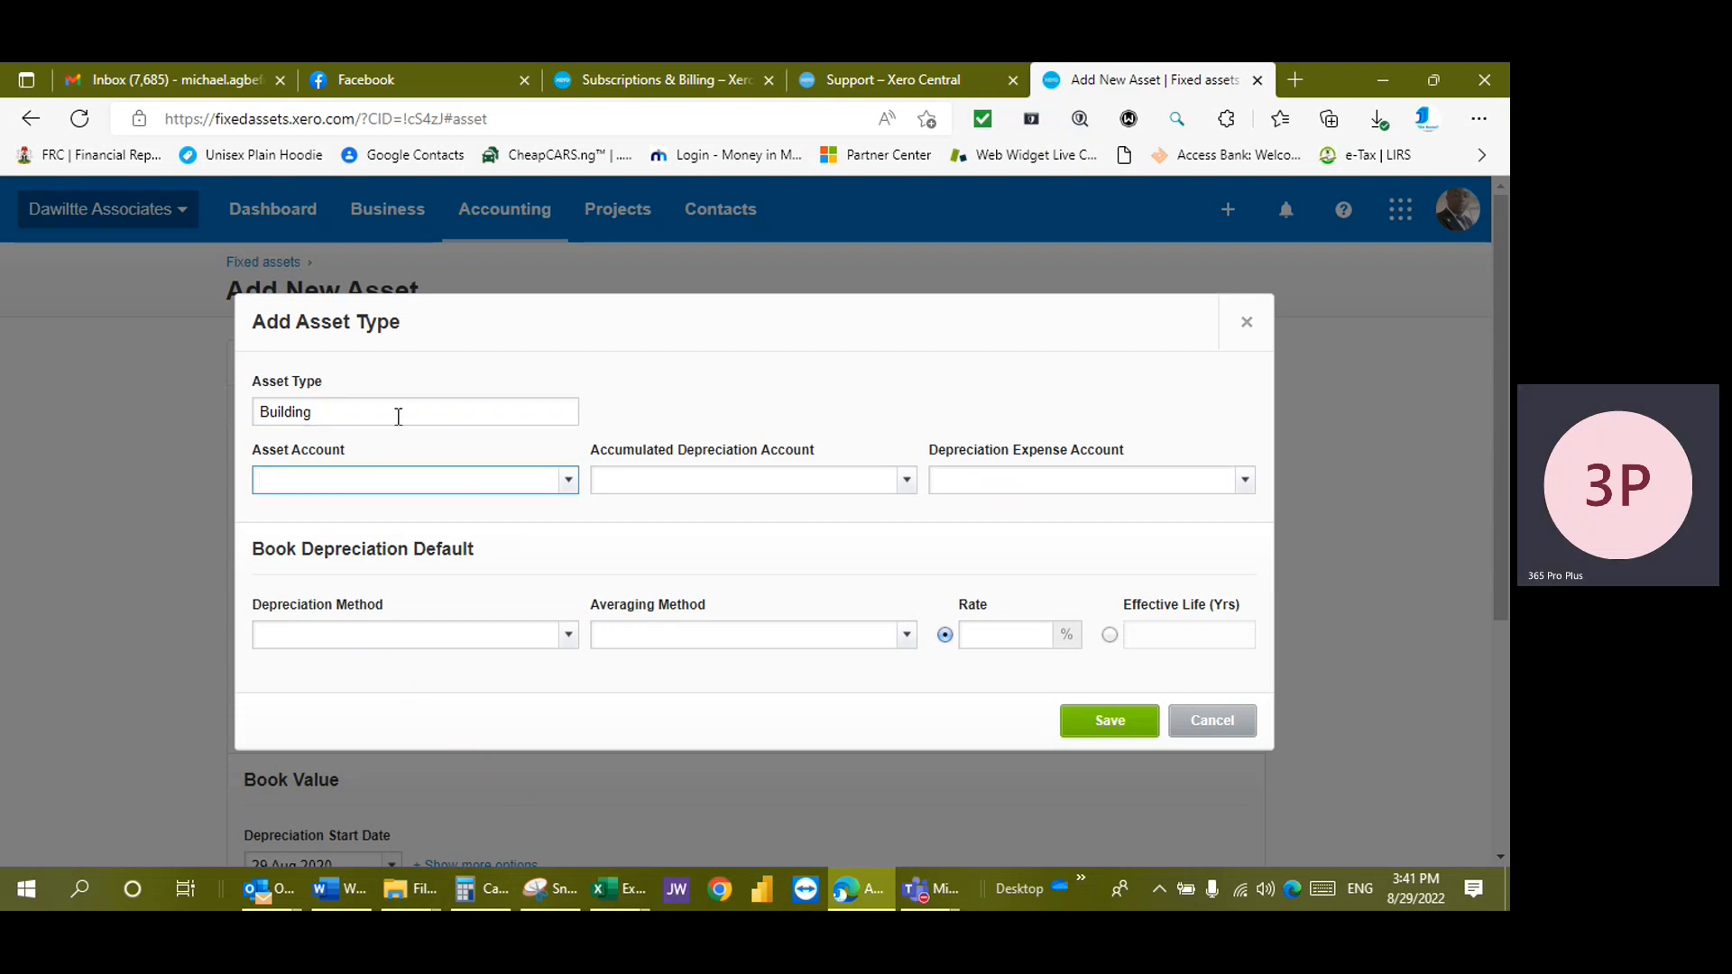
pyautogui.click(555, 480)
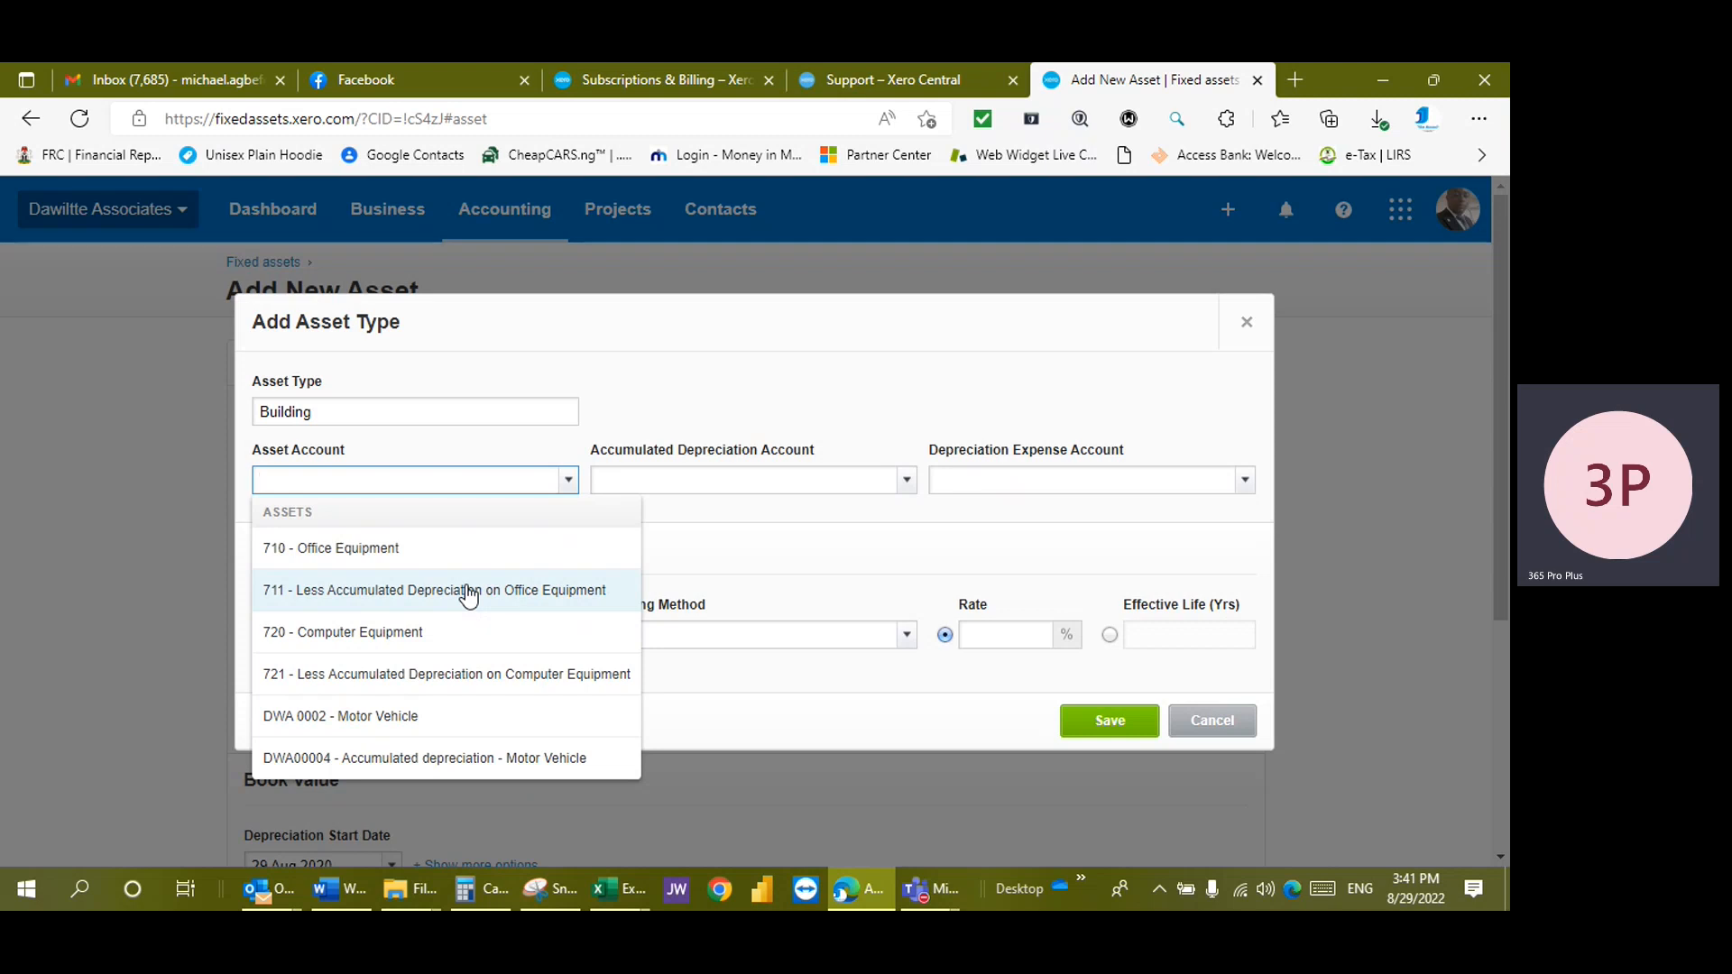
pyautogui.click(907, 487)
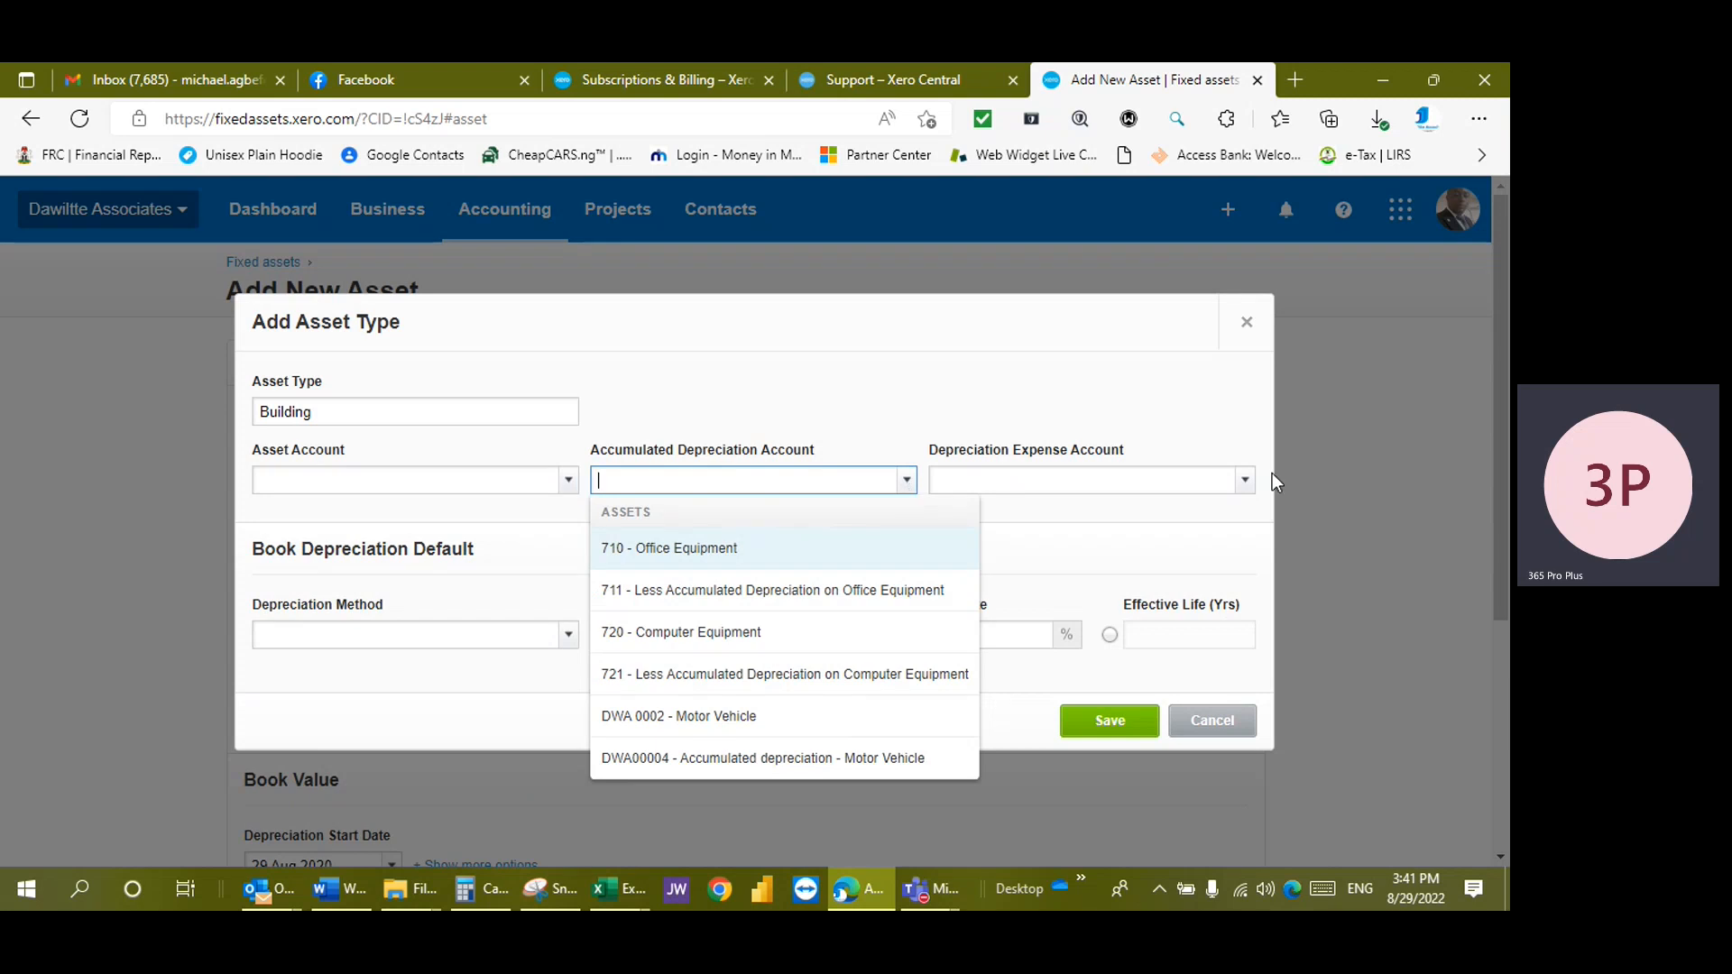
pyautogui.click(1245, 480)
pyautogui.click(680, 538)
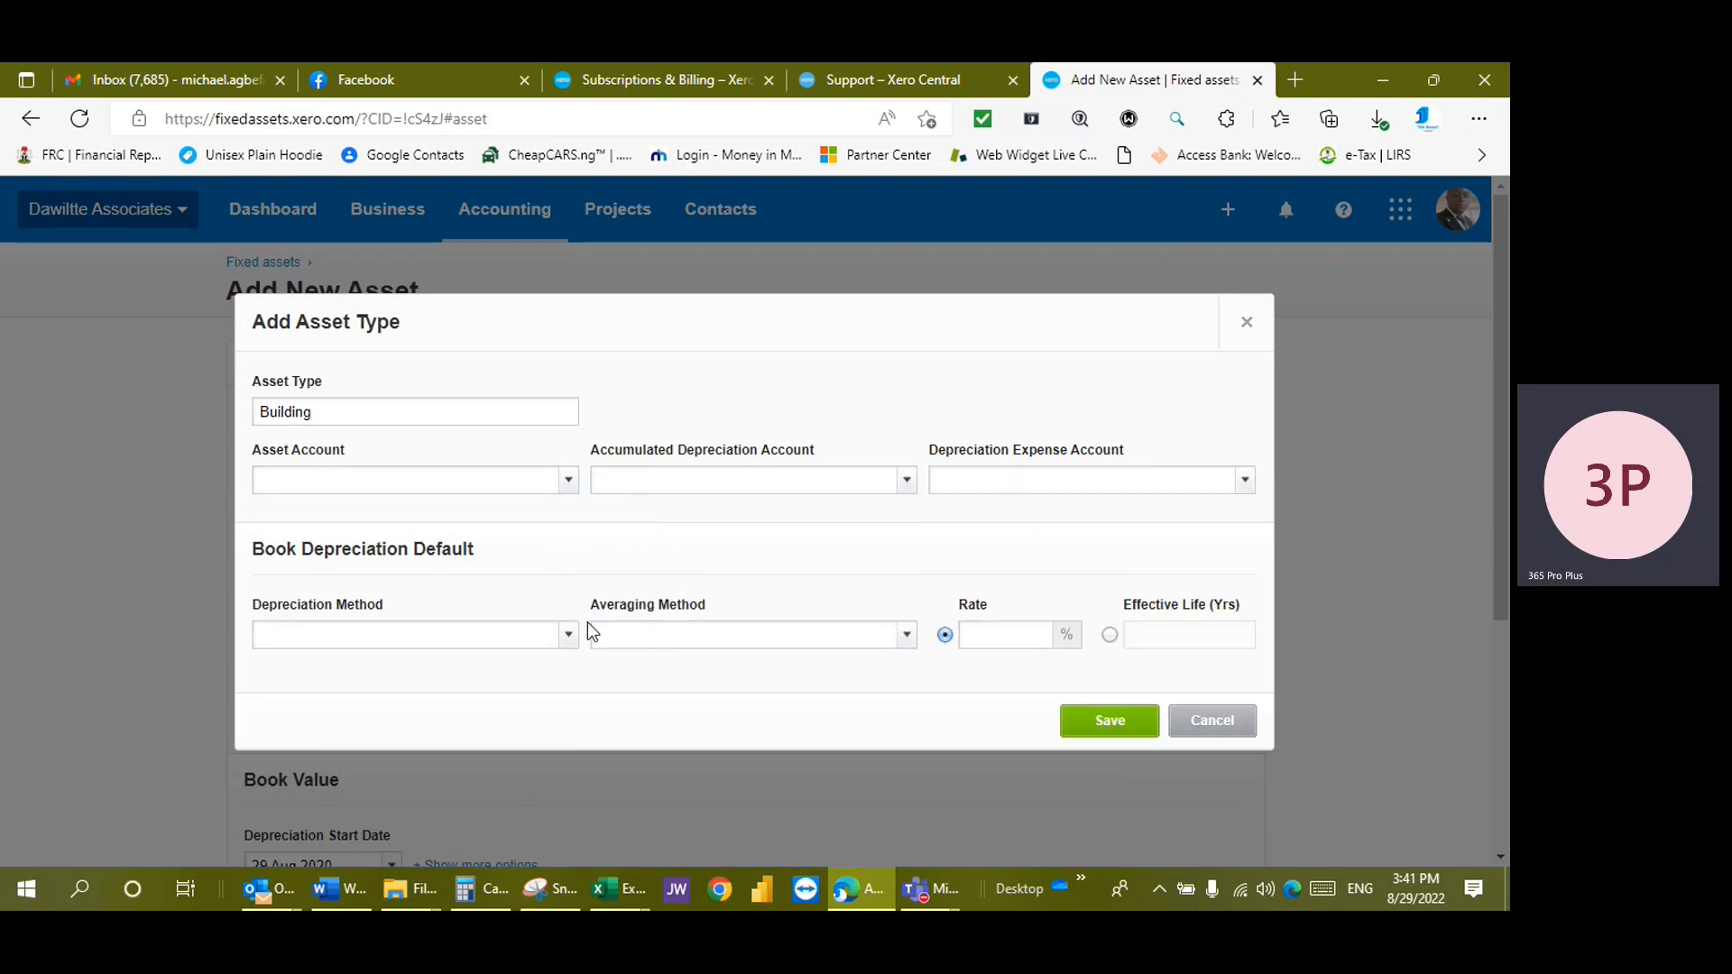
pyautogui.click(566, 639)
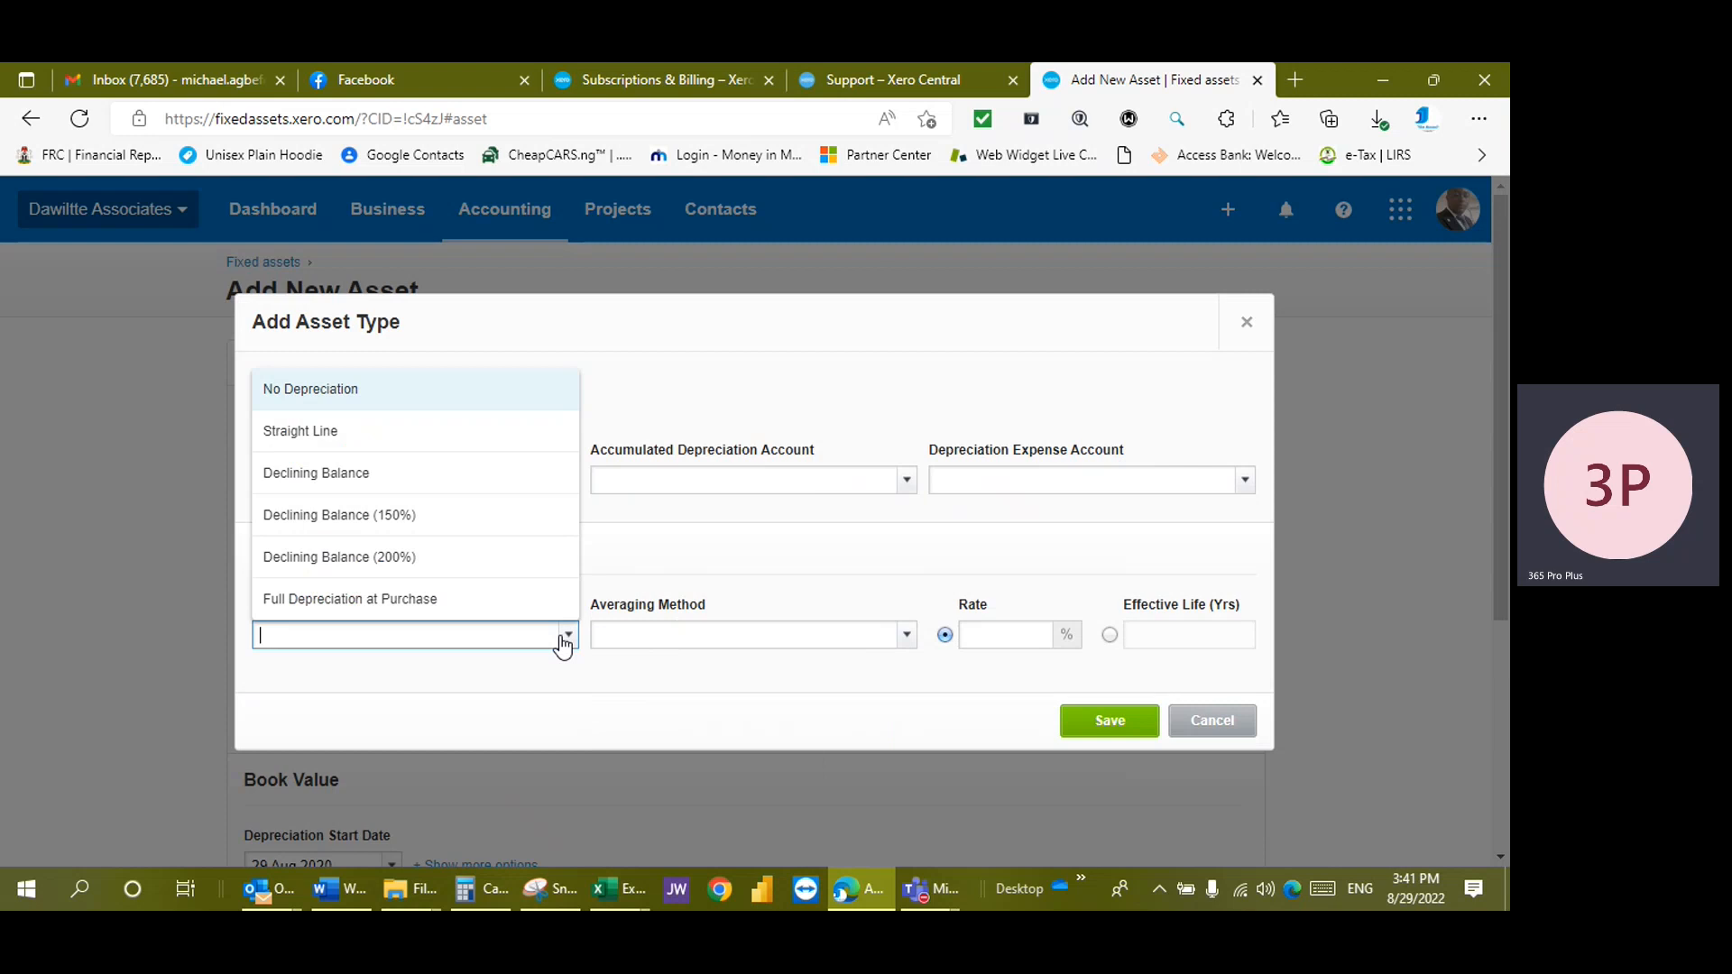
pyautogui.click(907, 648)
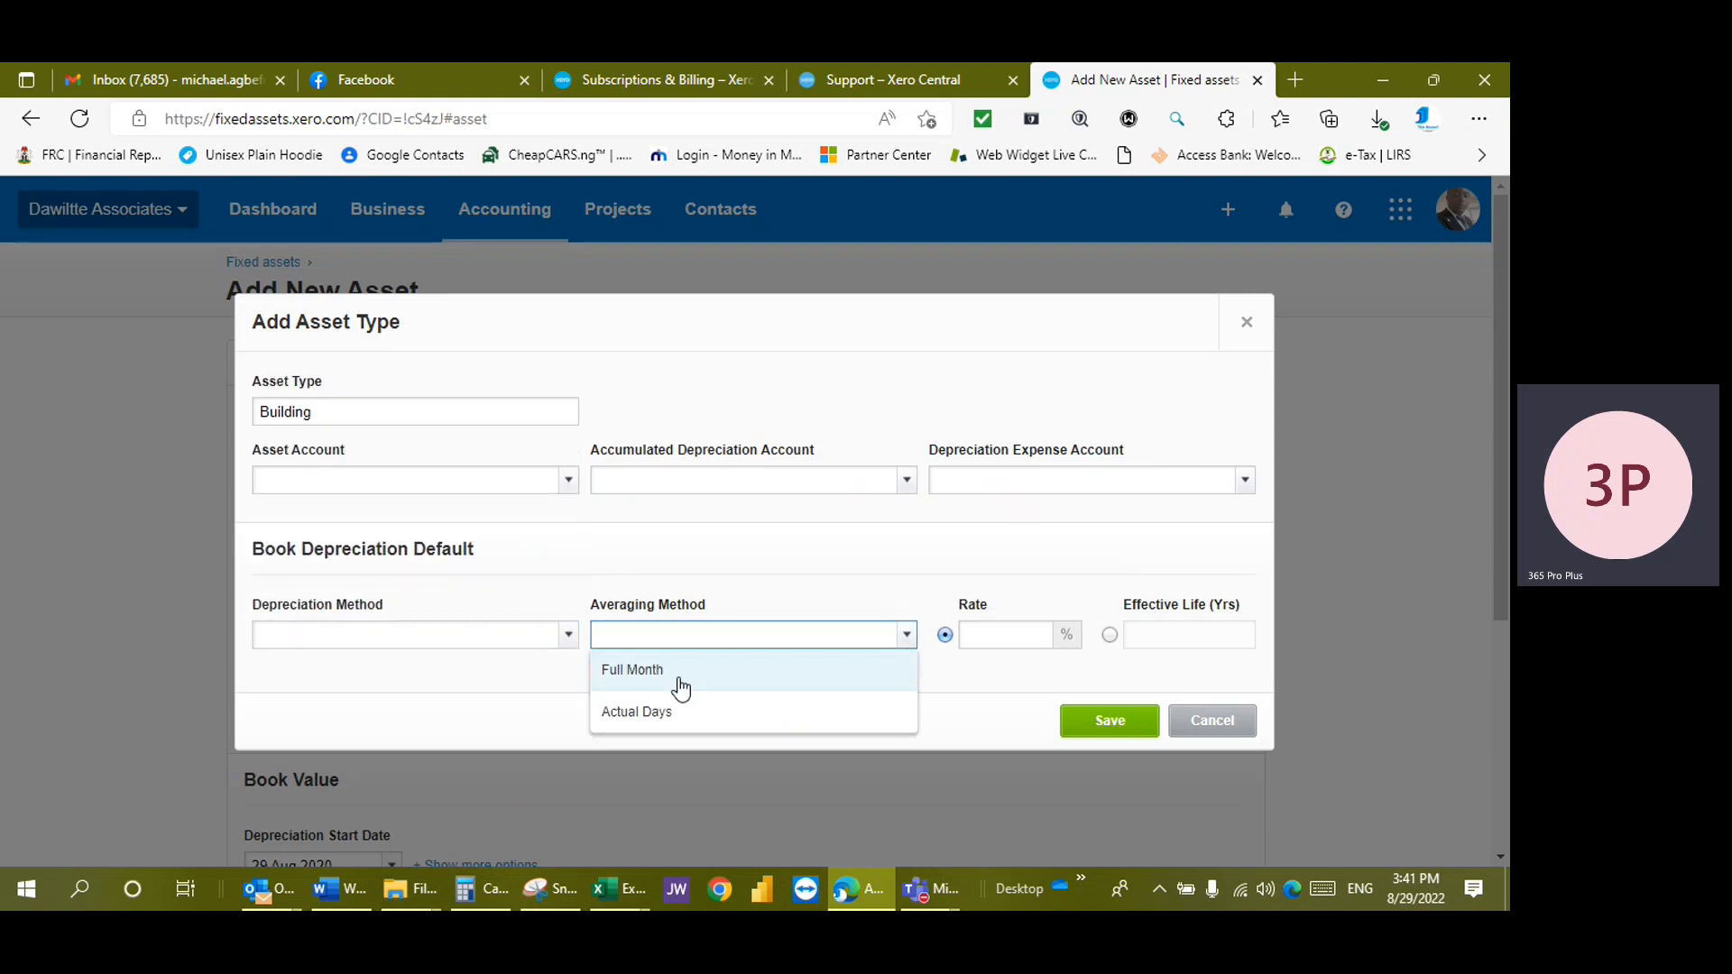
pyautogui.click(1026, 635)
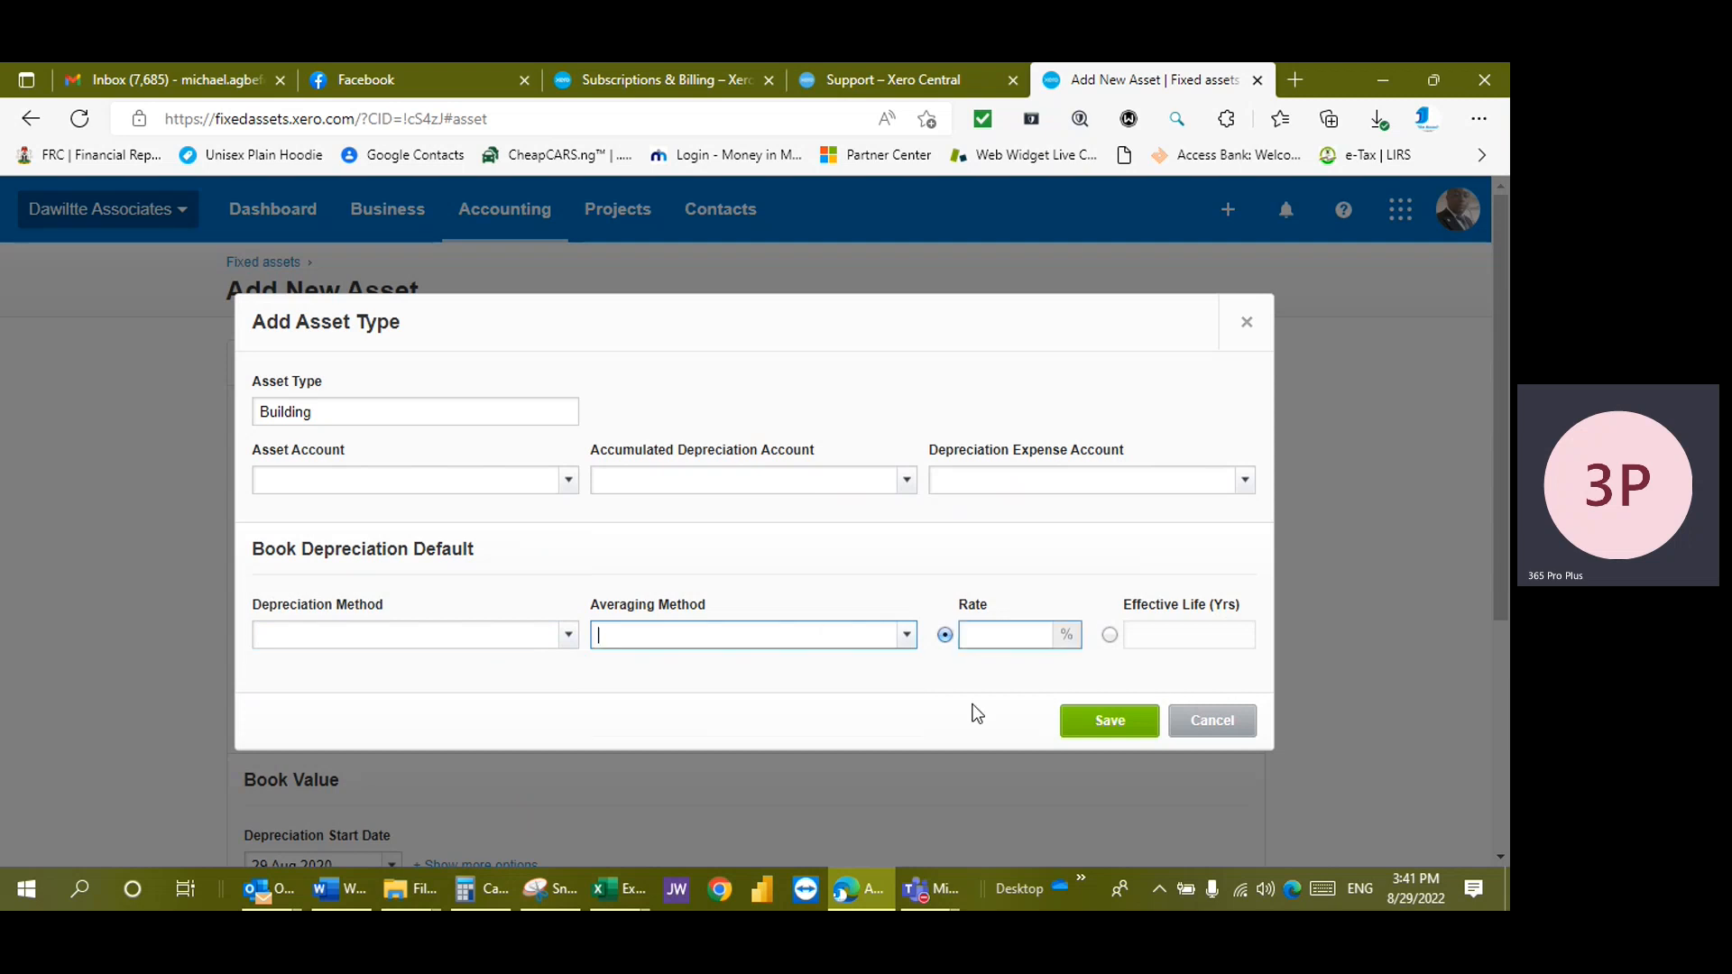
pyautogui.click(1185, 718)
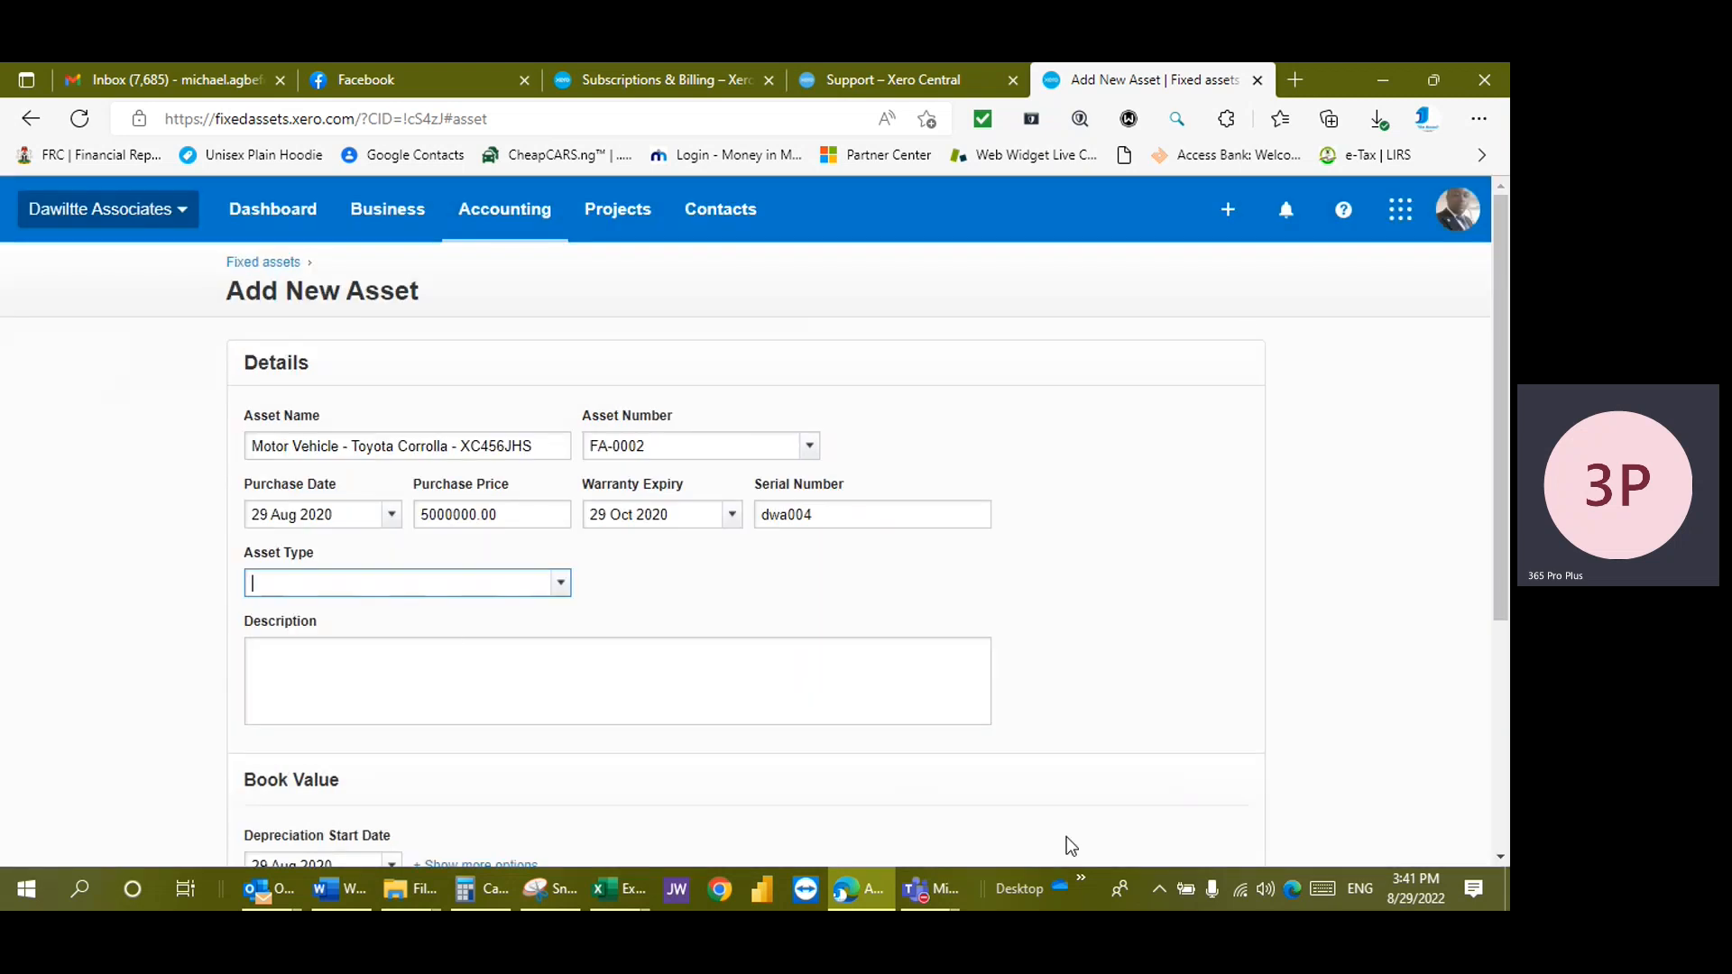
# Assign the existing Motor Vehicle asset type to the new asset
pyautogui.click(560, 588)
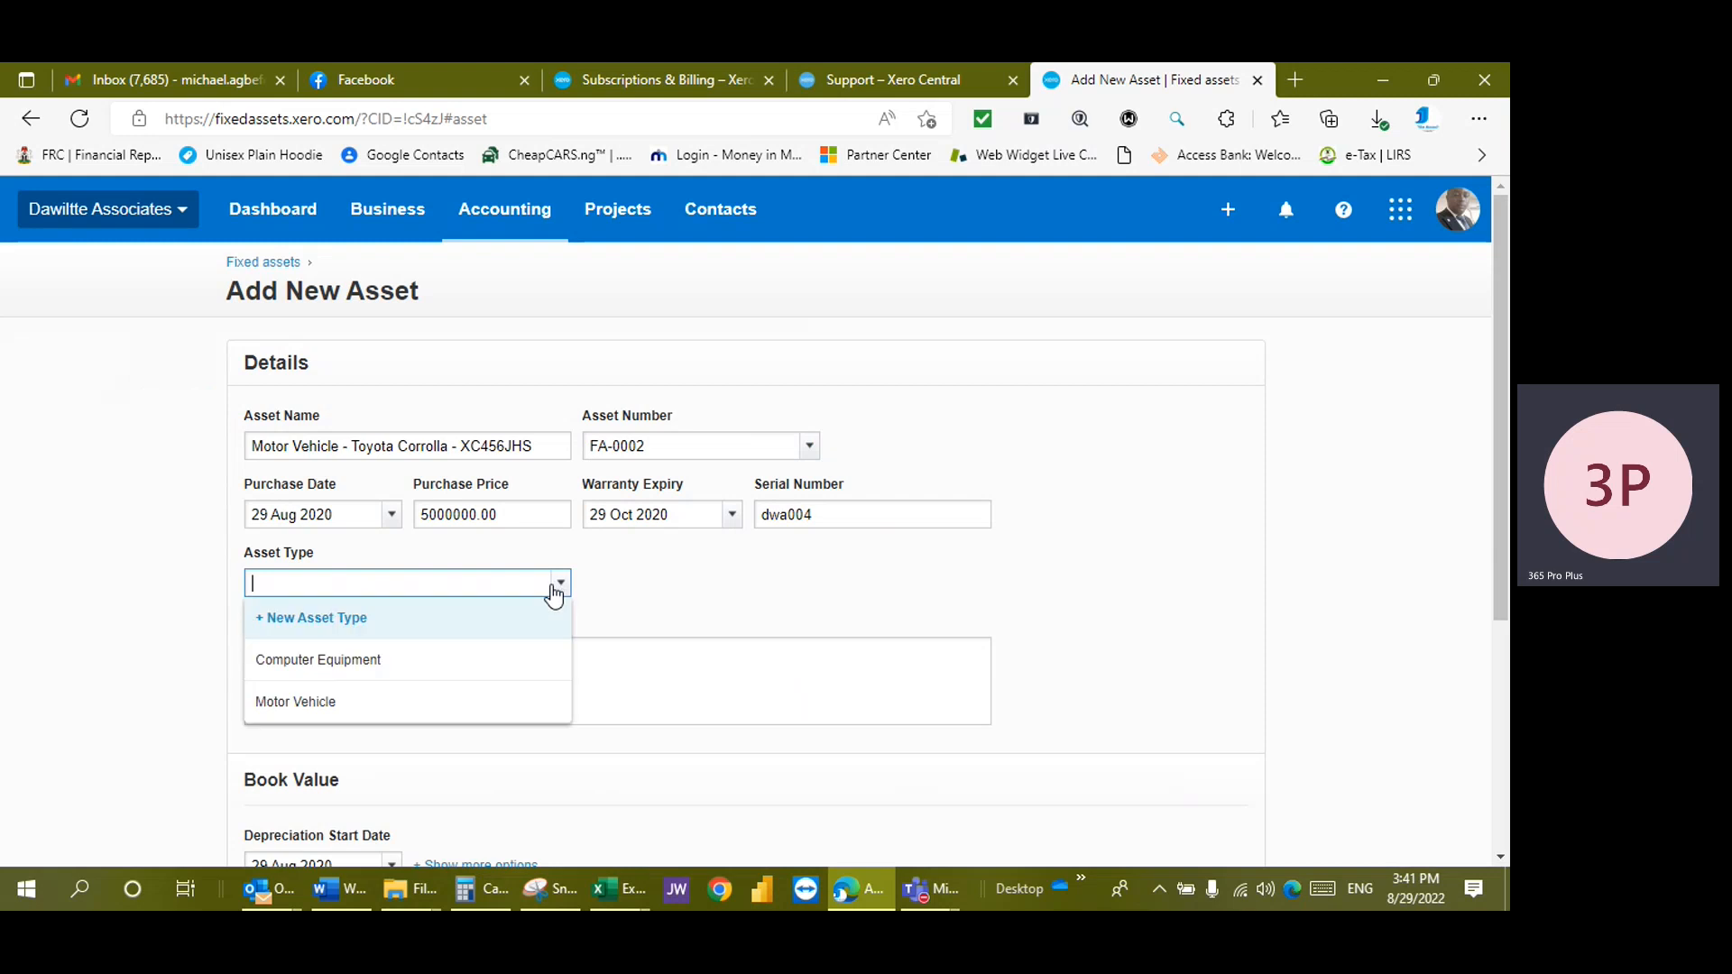
pyautogui.click(327, 703)
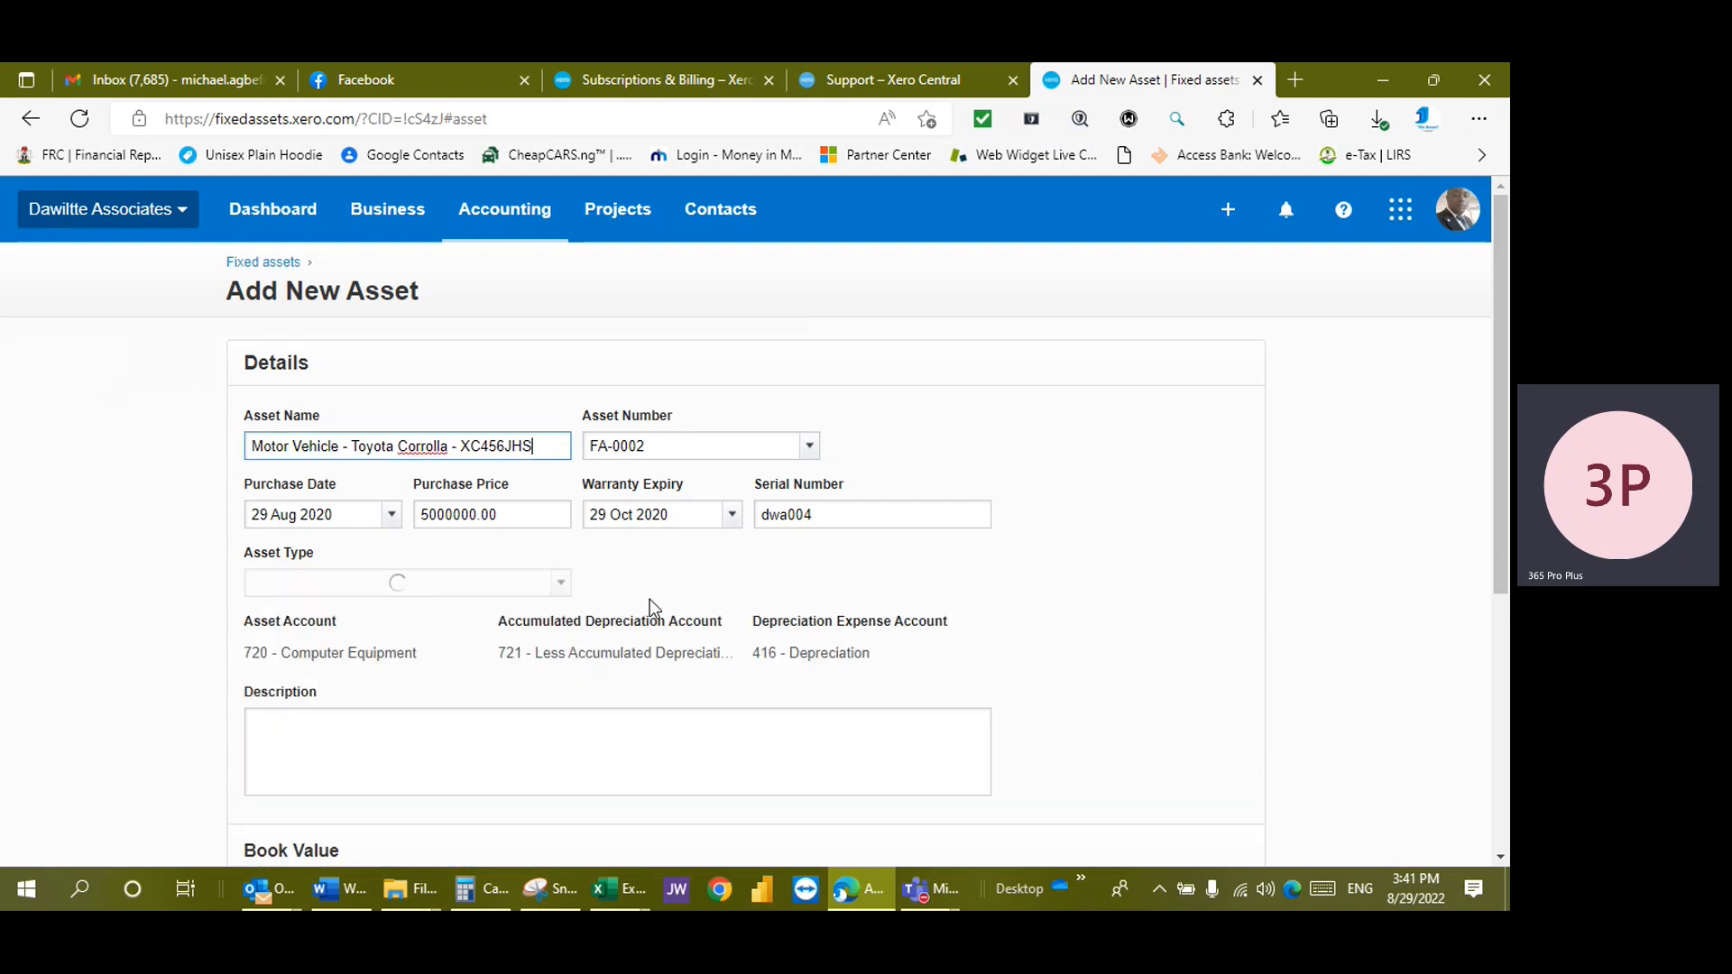
# Select Straight Line as the new asset's depreciation method and keep Full Month as its averaging method
pyautogui.click(1127, 531)
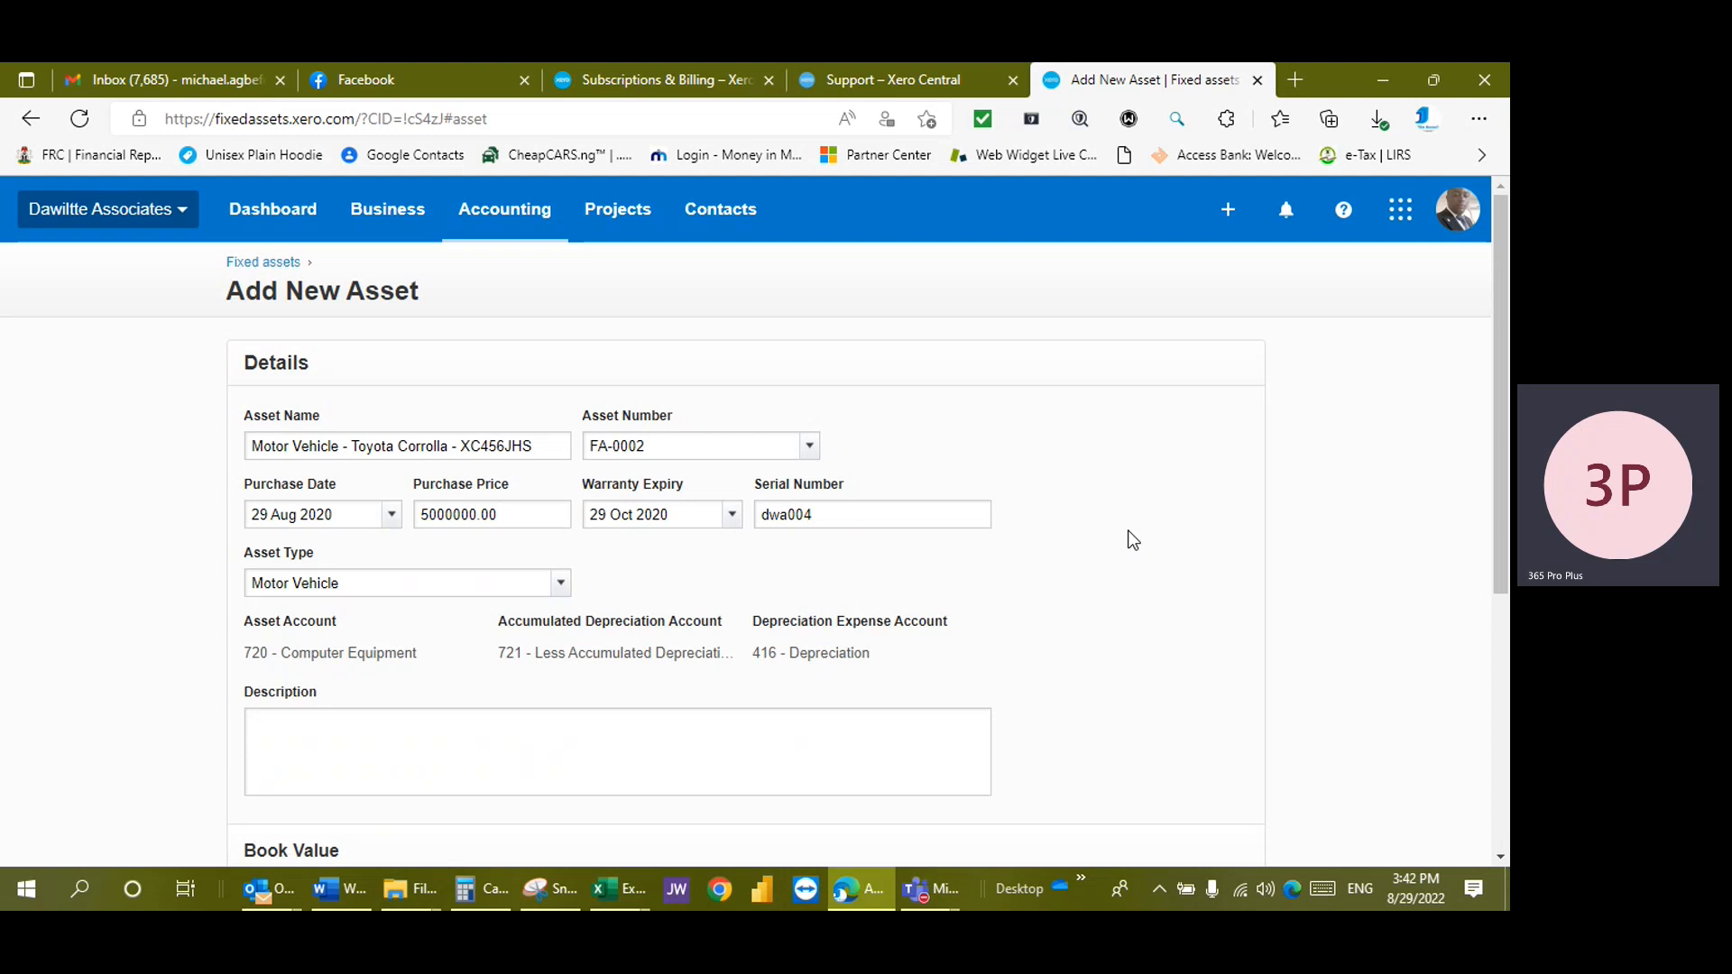
pyautogui.scroll(-3, 1163, 652)
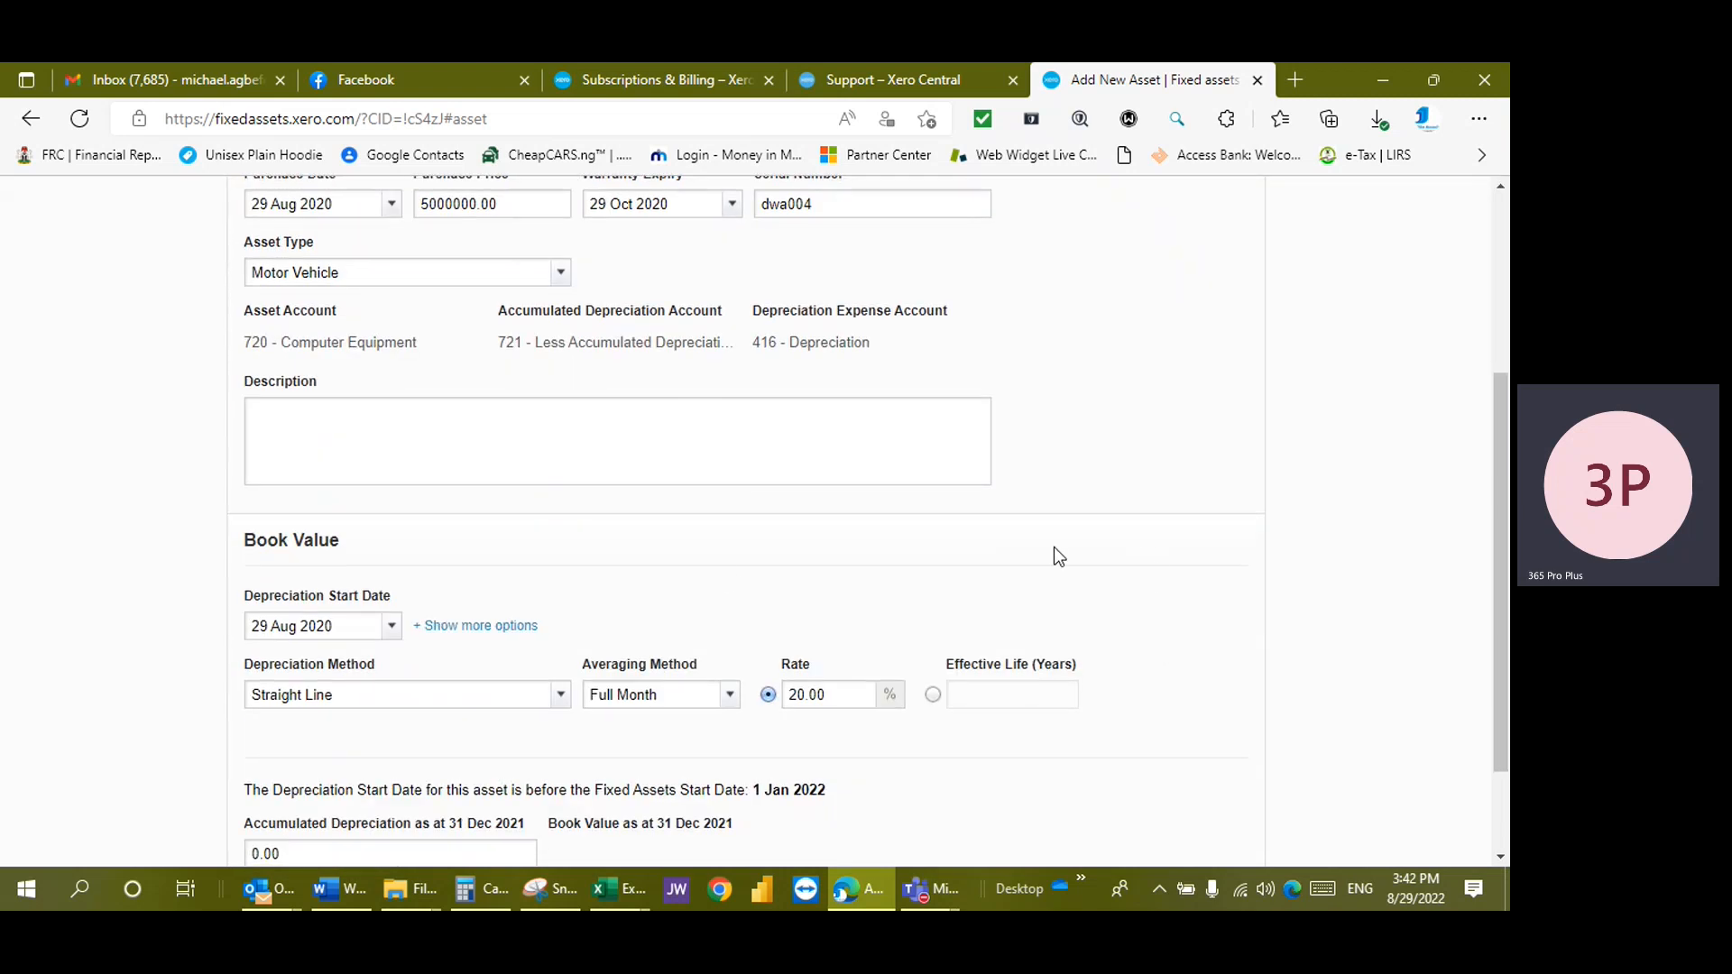
pyautogui.scroll(-1, 267, 603)
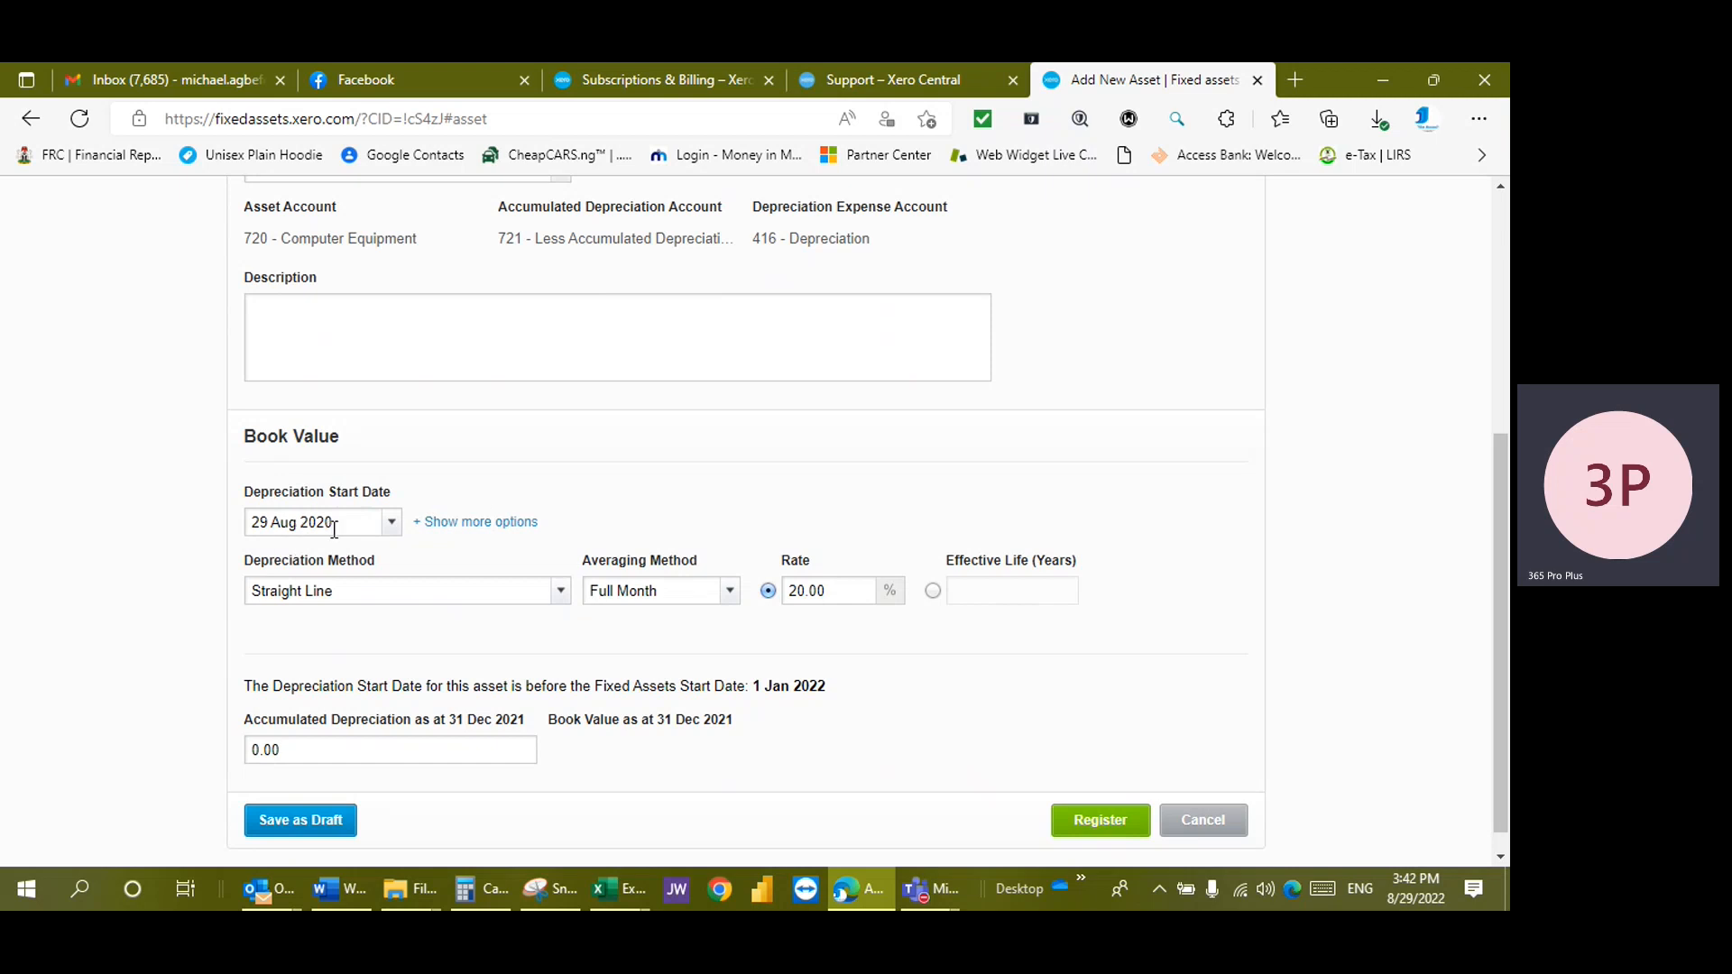
pyautogui.click(561, 591)
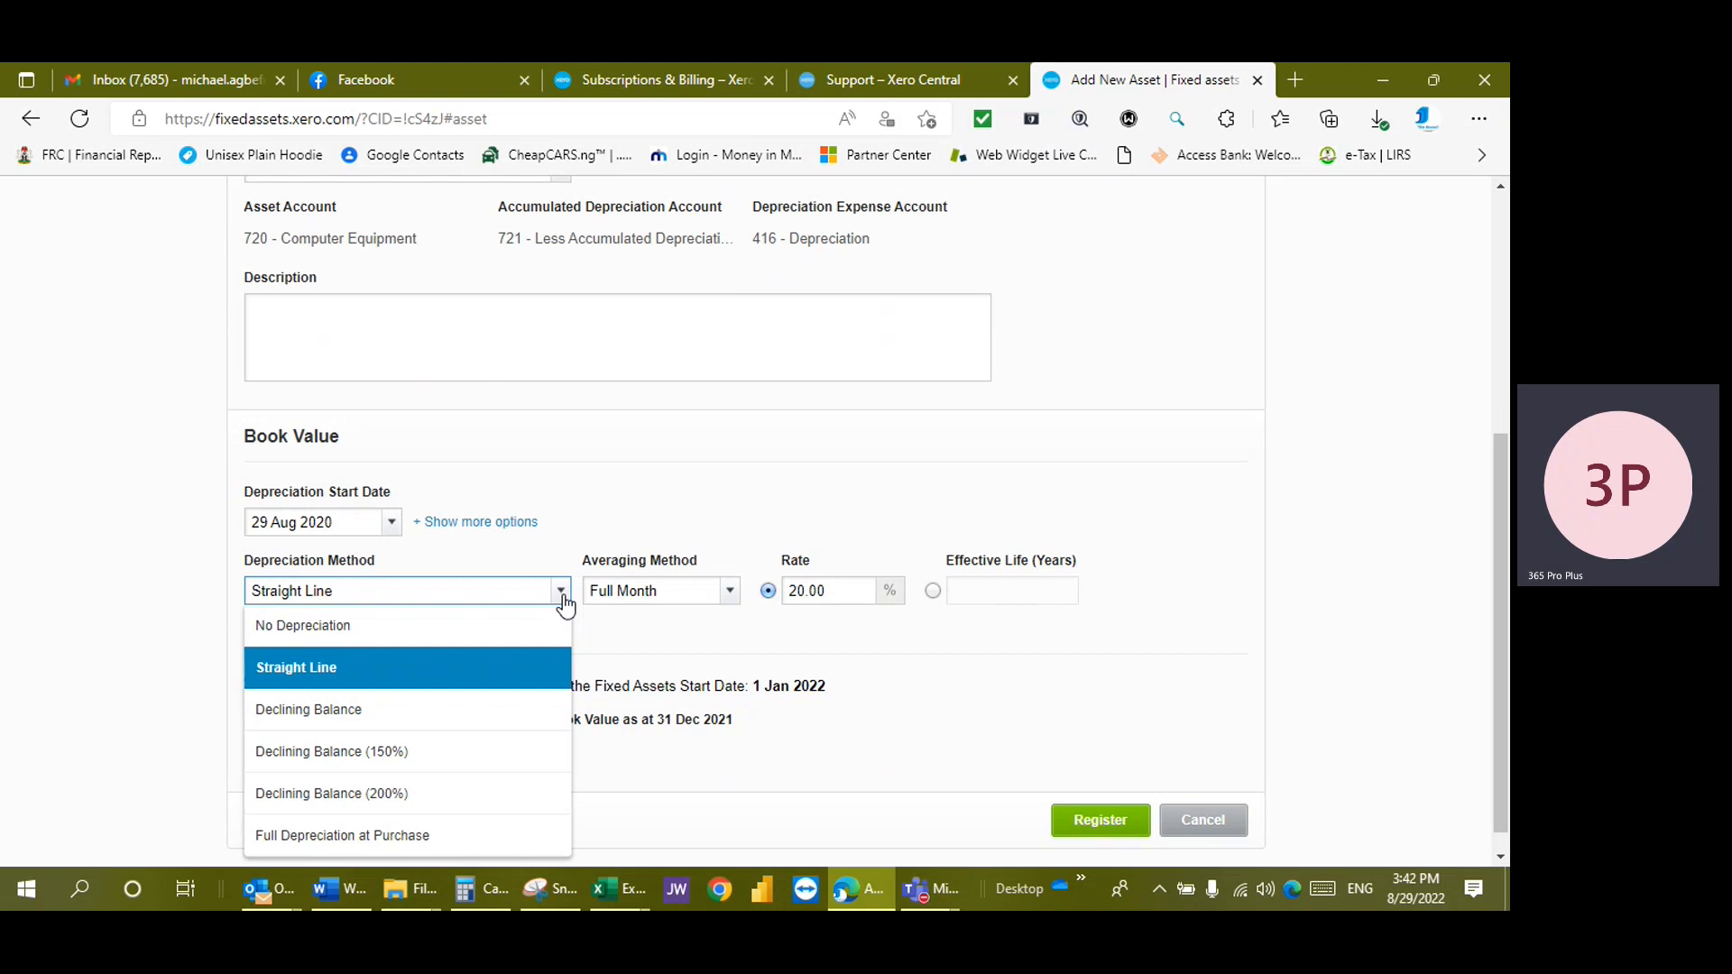
pyautogui.click(342, 663)
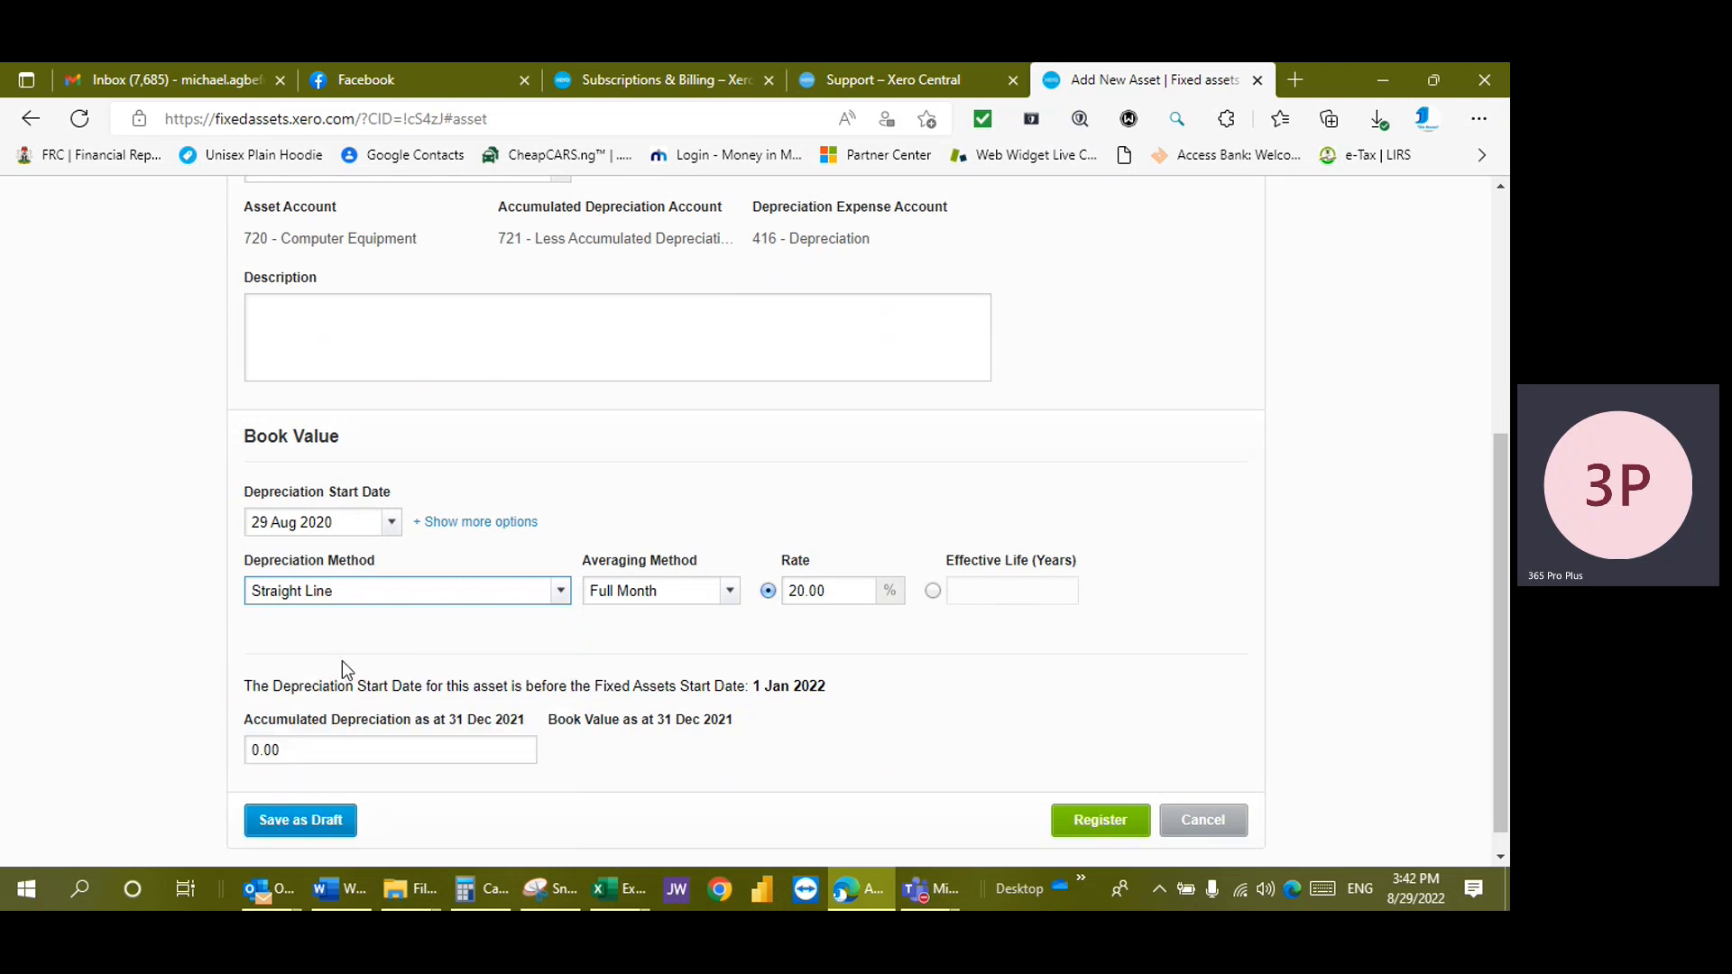
pyautogui.click(729, 594)
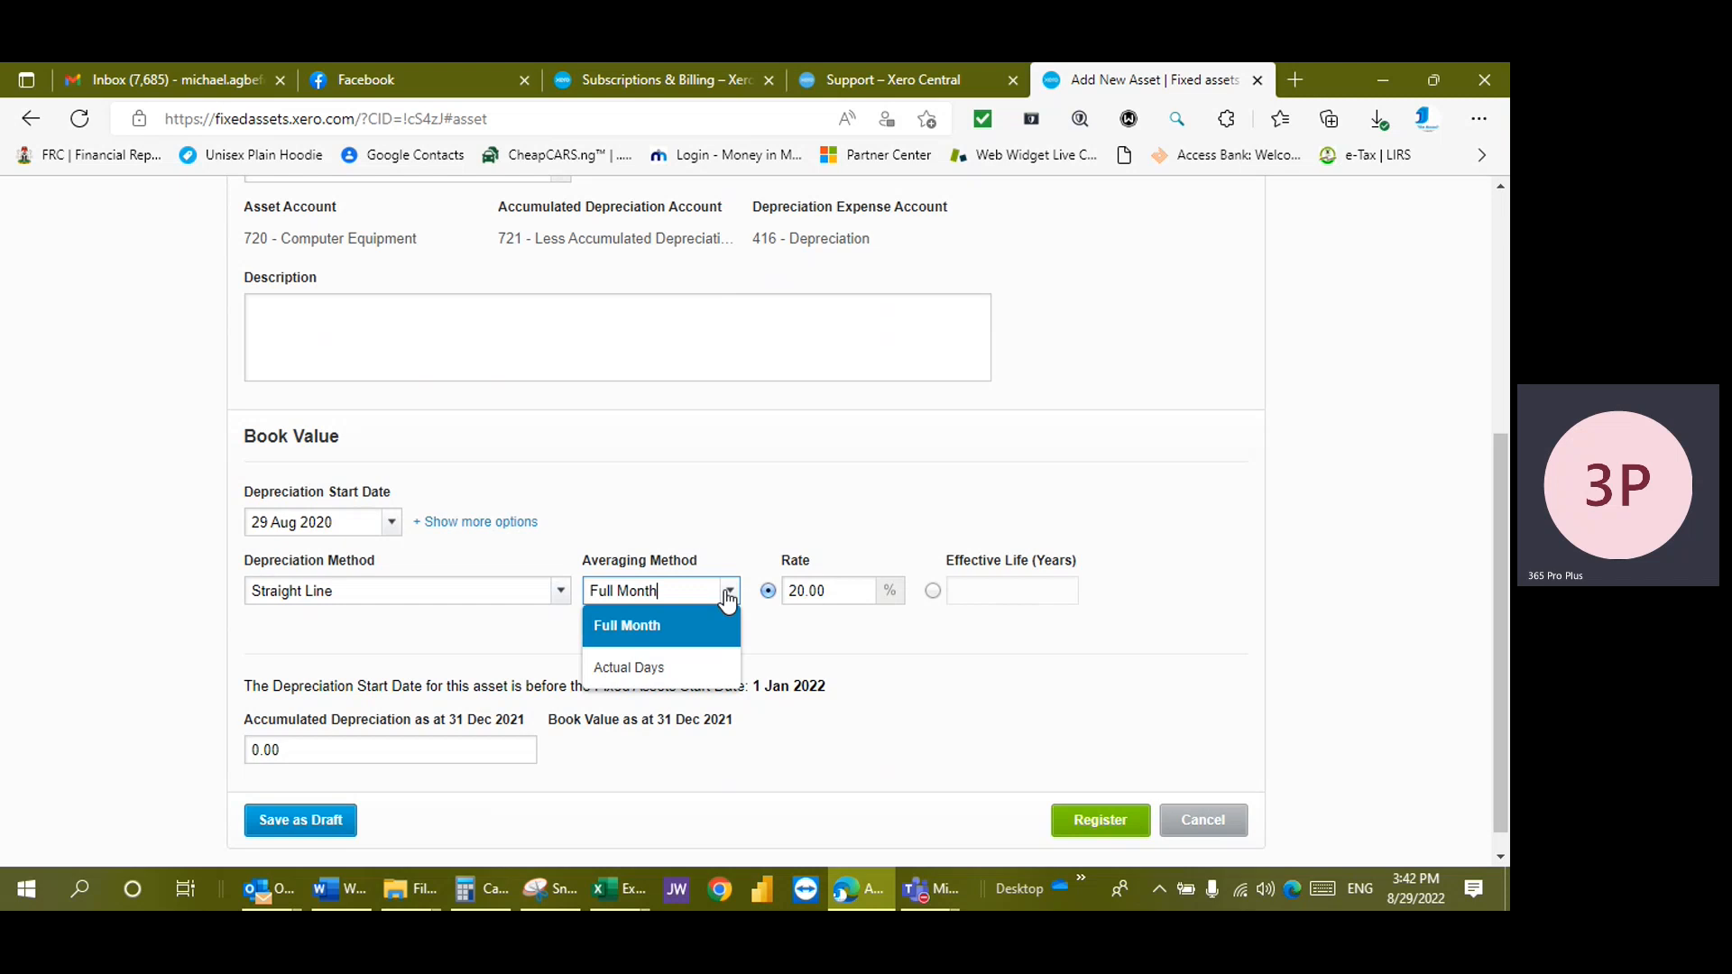
pyautogui.click(728, 597)
# Set the new asset's depreciation rate to 25%
pyautogui.click(842, 592)
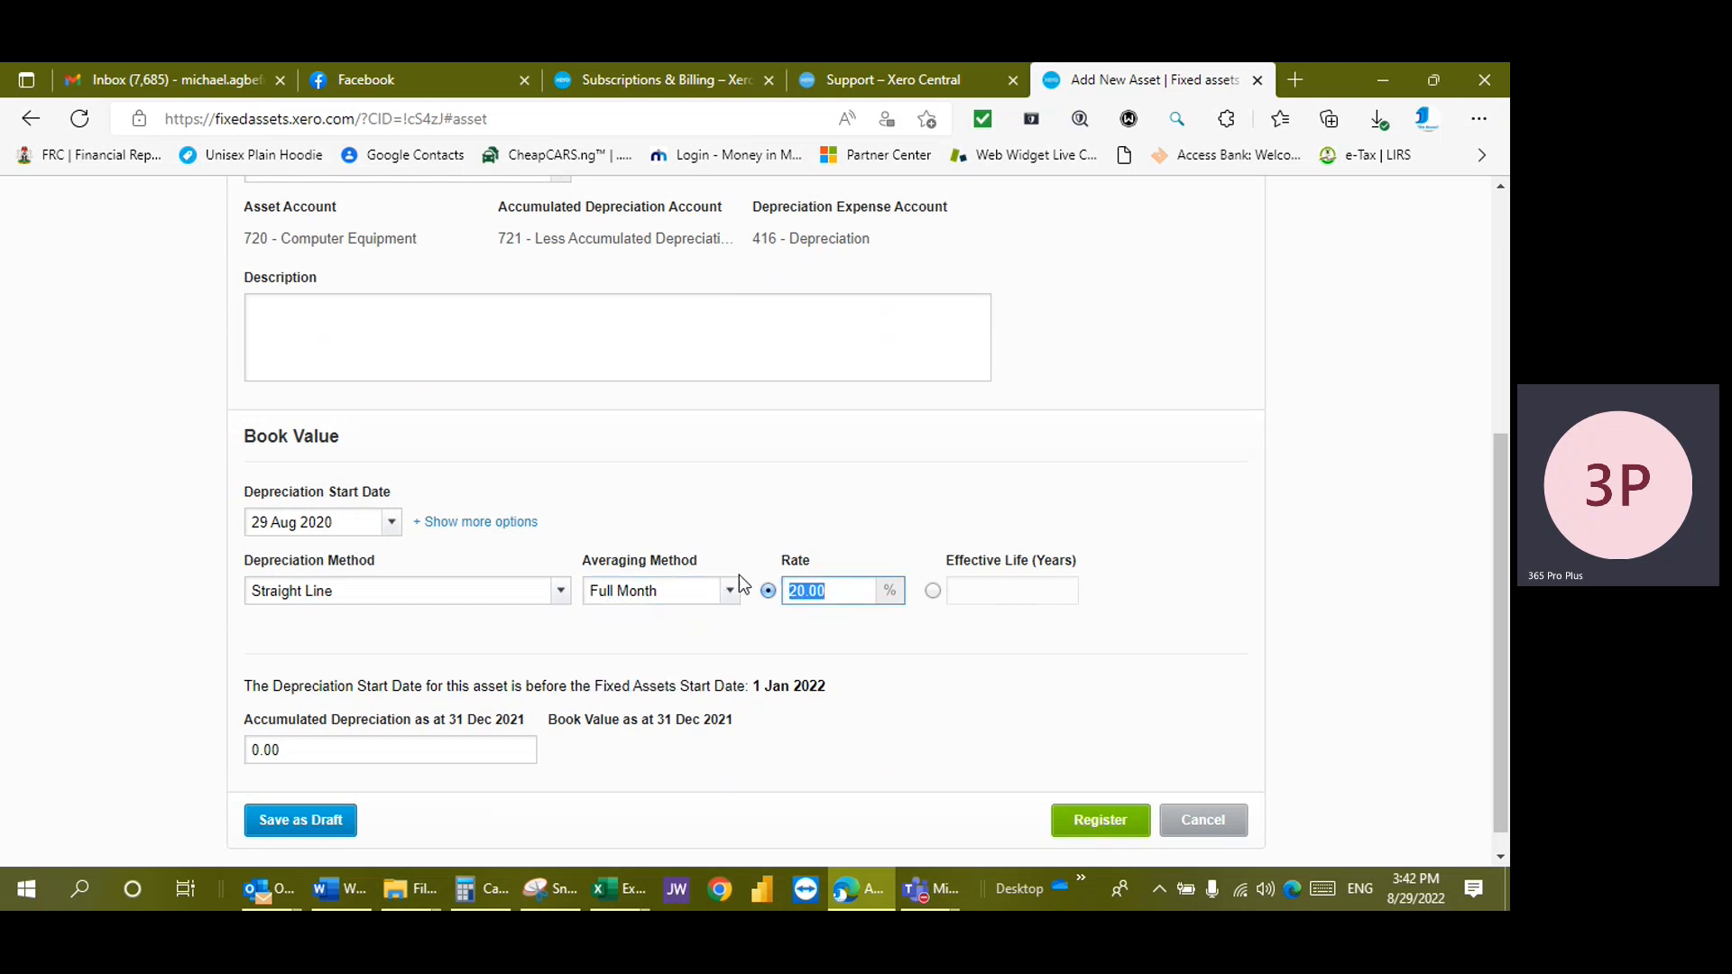
pyautogui.write('25')
pyautogui.press('Tab')
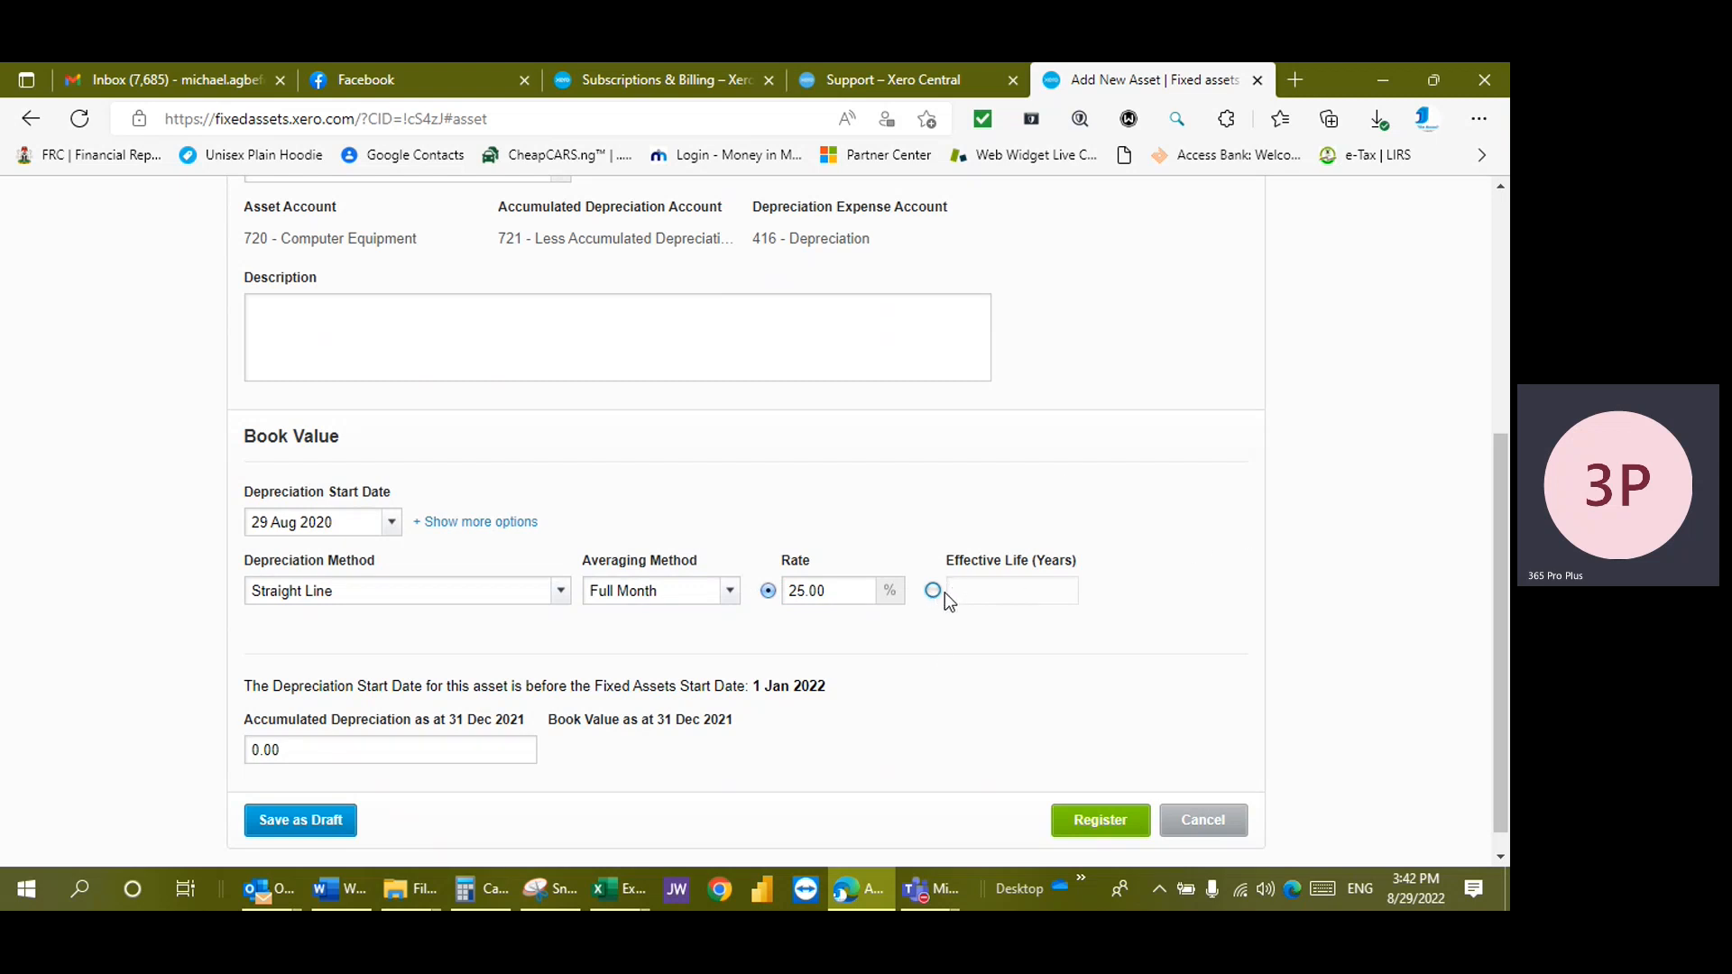
pyautogui.click(1027, 592)
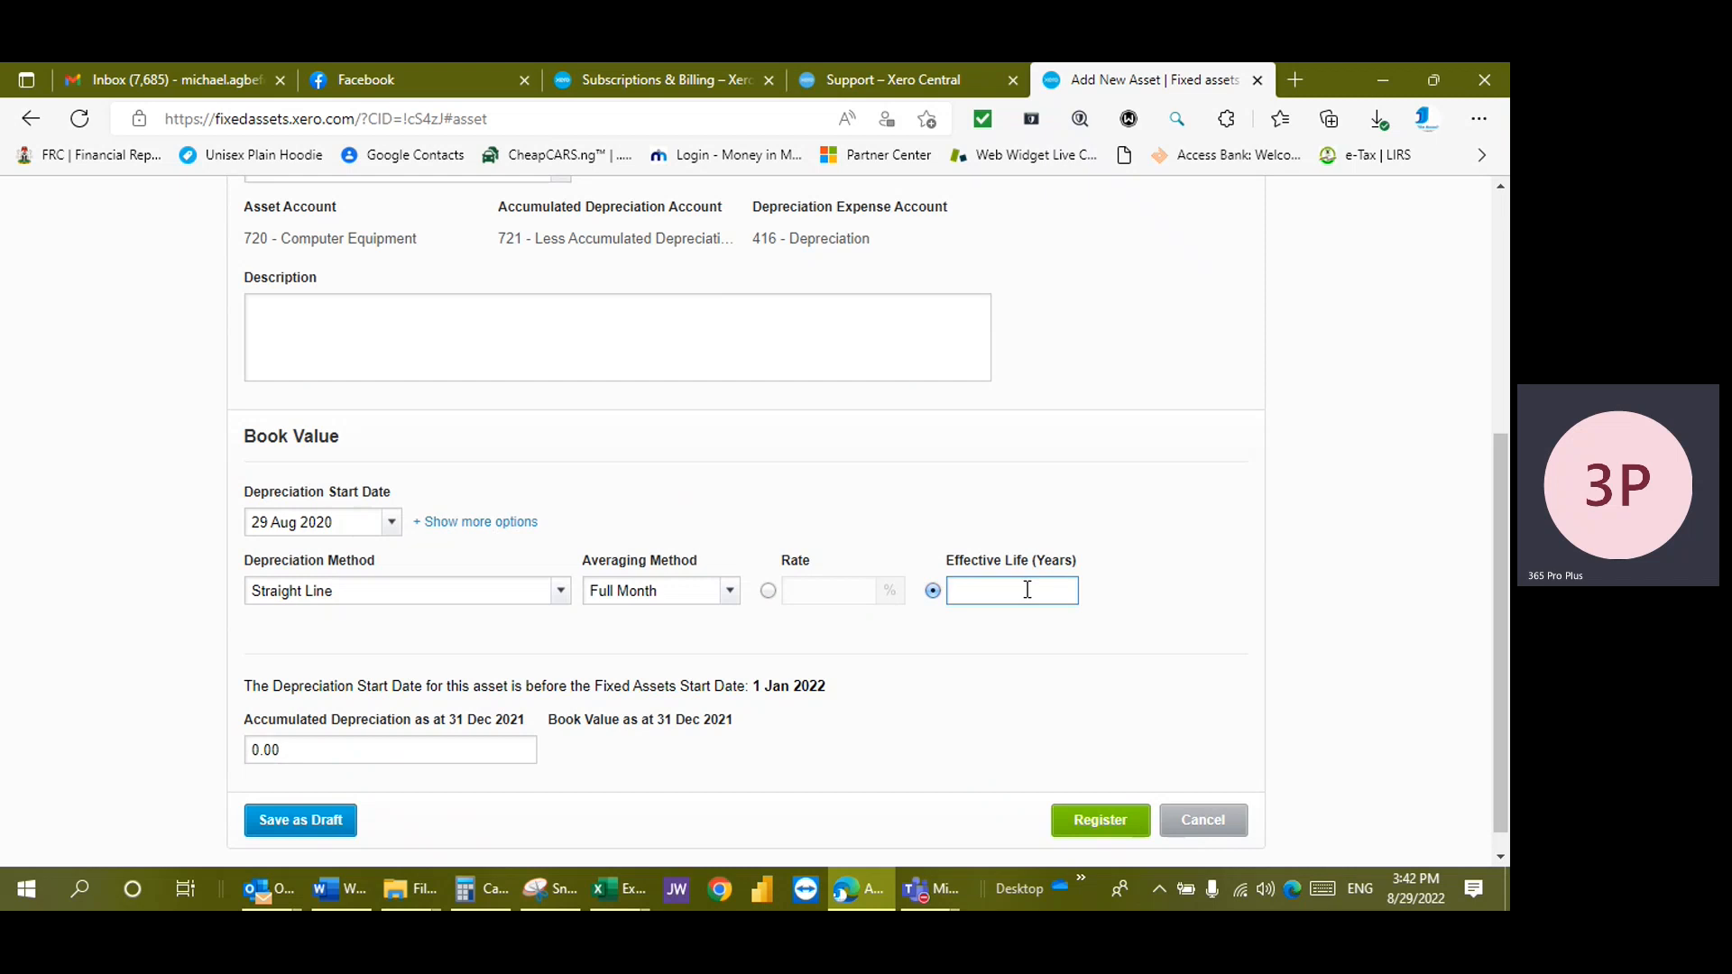
pyautogui.write('4')
pyautogui.press('BackSpace')
pyautogui.click(797, 587)
pyautogui.click(767, 591)
pyautogui.write('2')
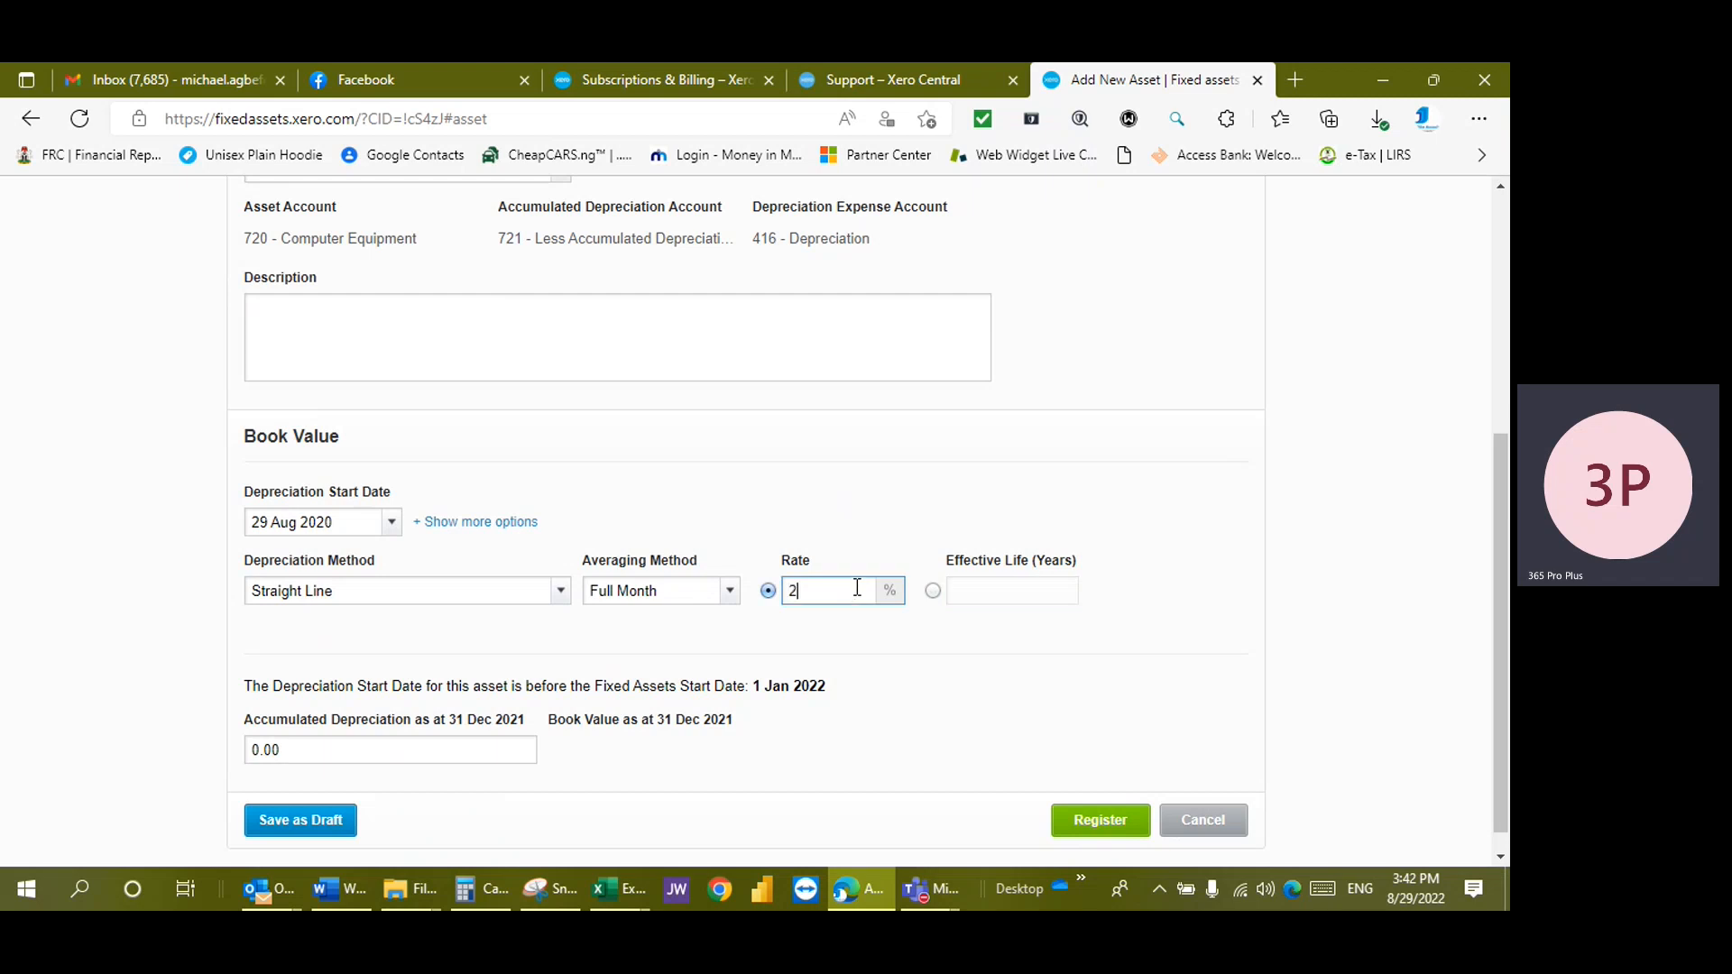
pyautogui.write('5')
pyautogui.press('Tab')
# Check the completed asset form and register the Toyota motor vehicle as a fixed asset
pyautogui.scroll(-1, 406, 754)
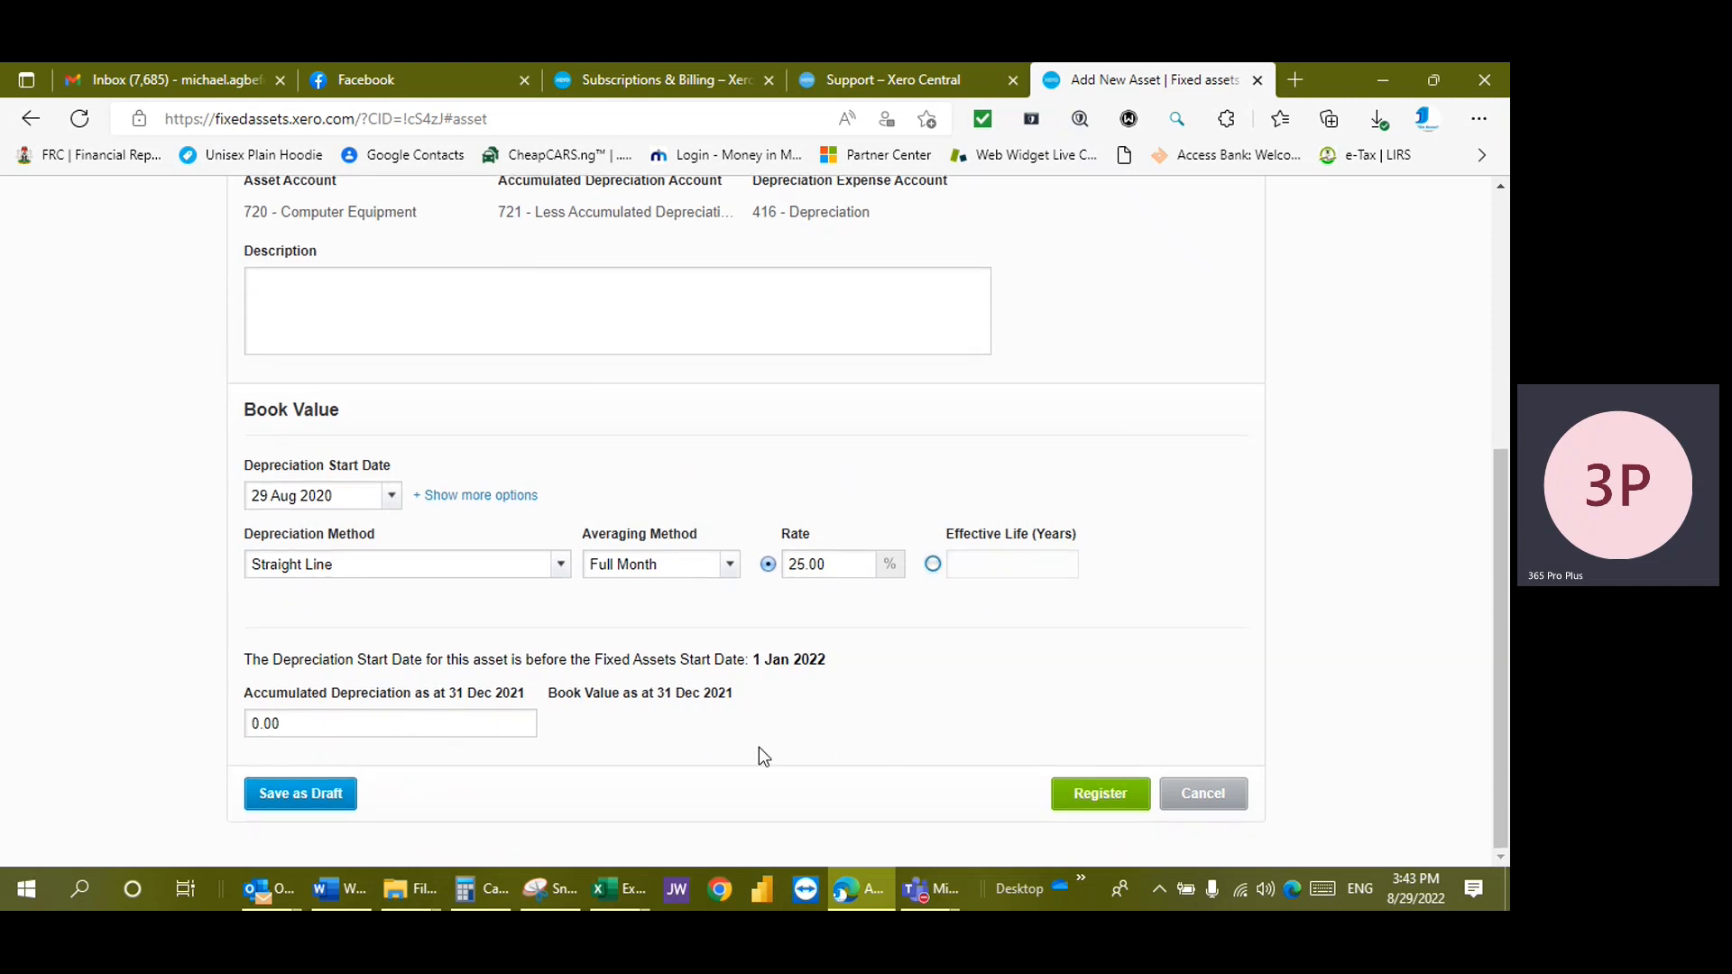
pyautogui.scroll(3, 758, 749)
pyautogui.scroll(-3, 742, 742)
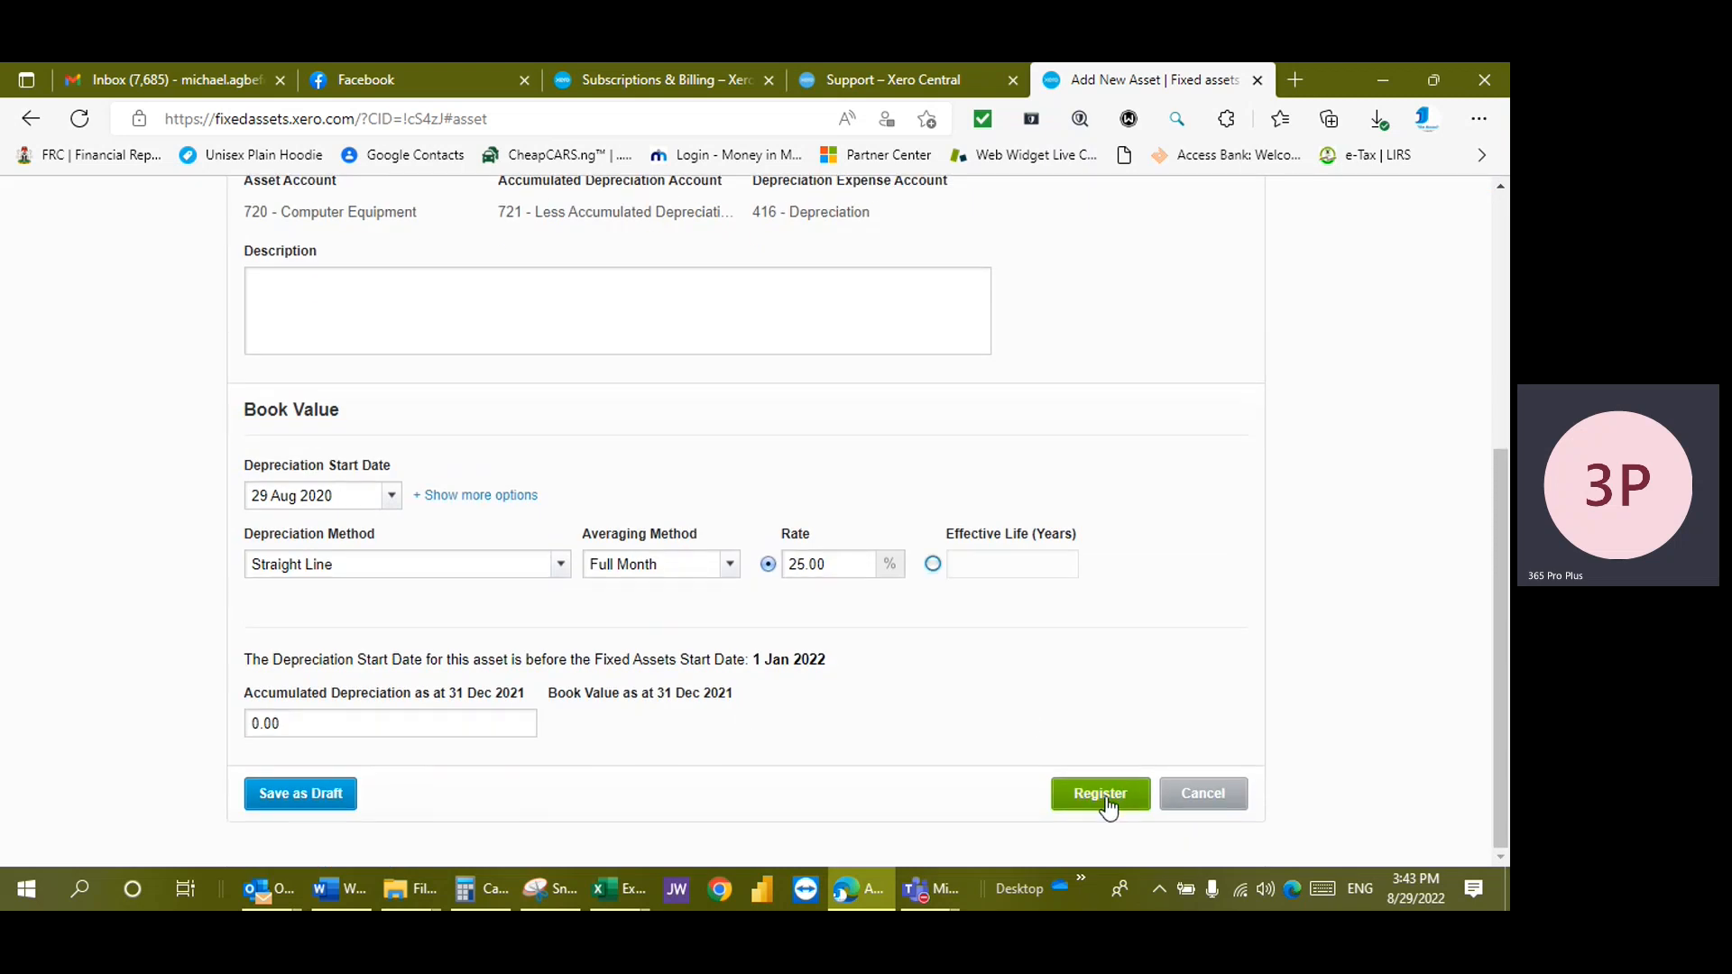
pyautogui.click(1106, 798)
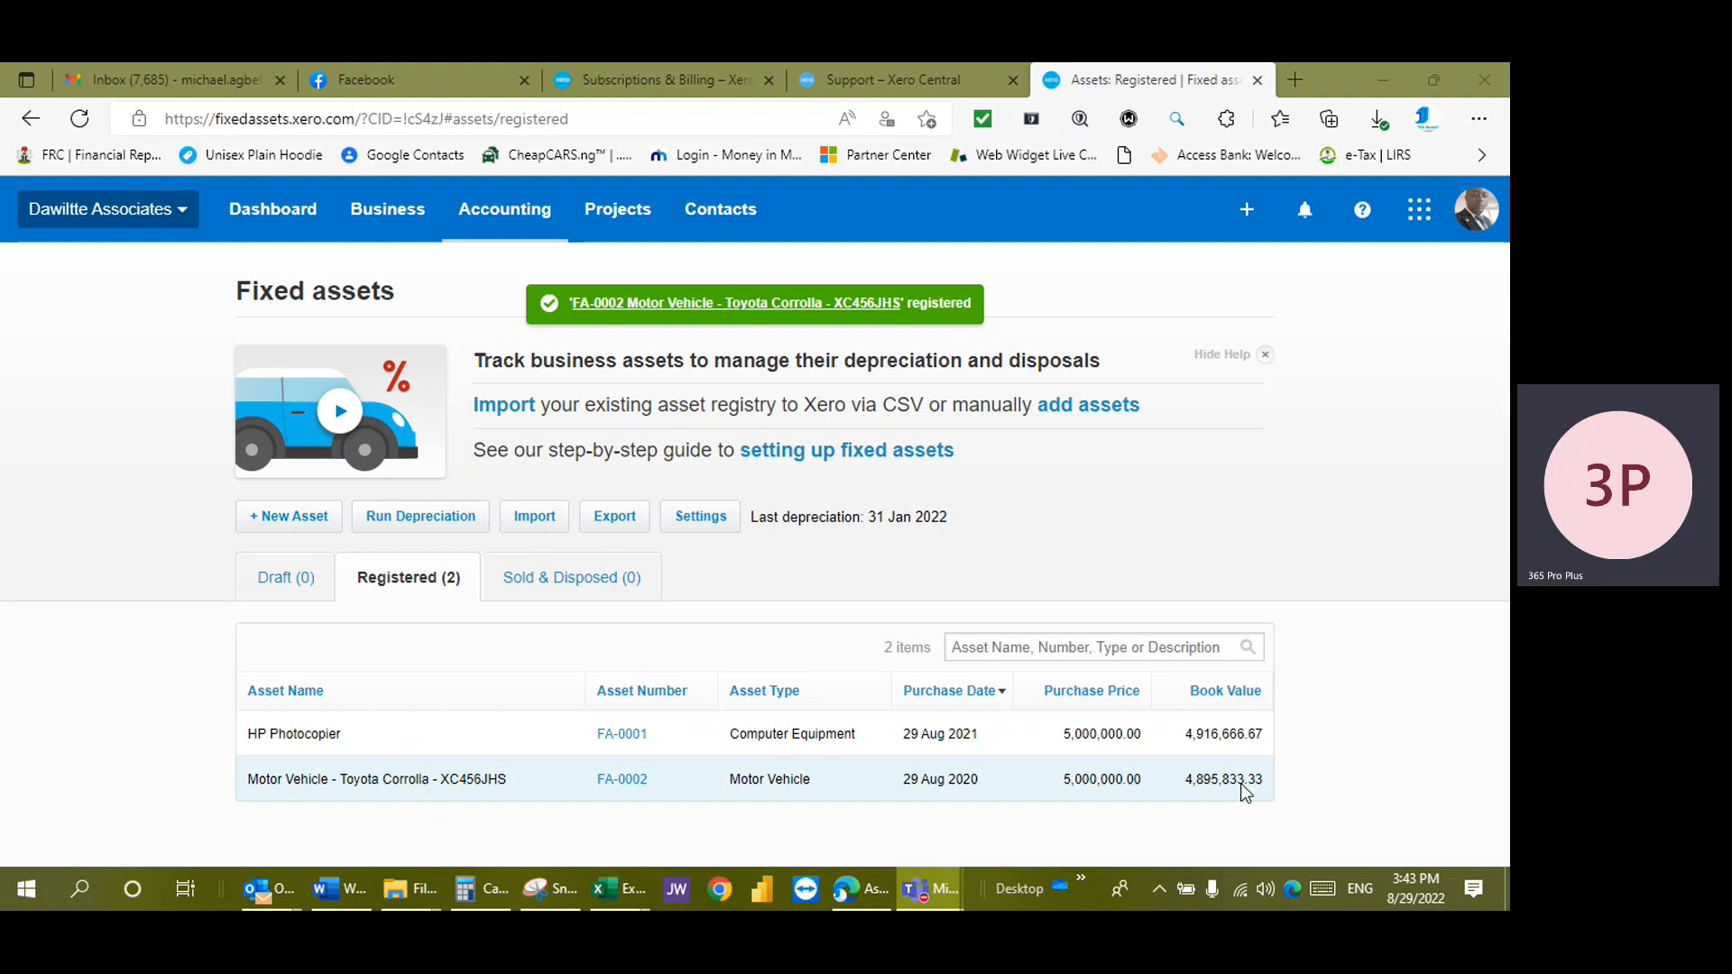
# Open the registered Toyota motor vehicle's record and review its details, book value settings and full history
pyautogui.click(625, 781)
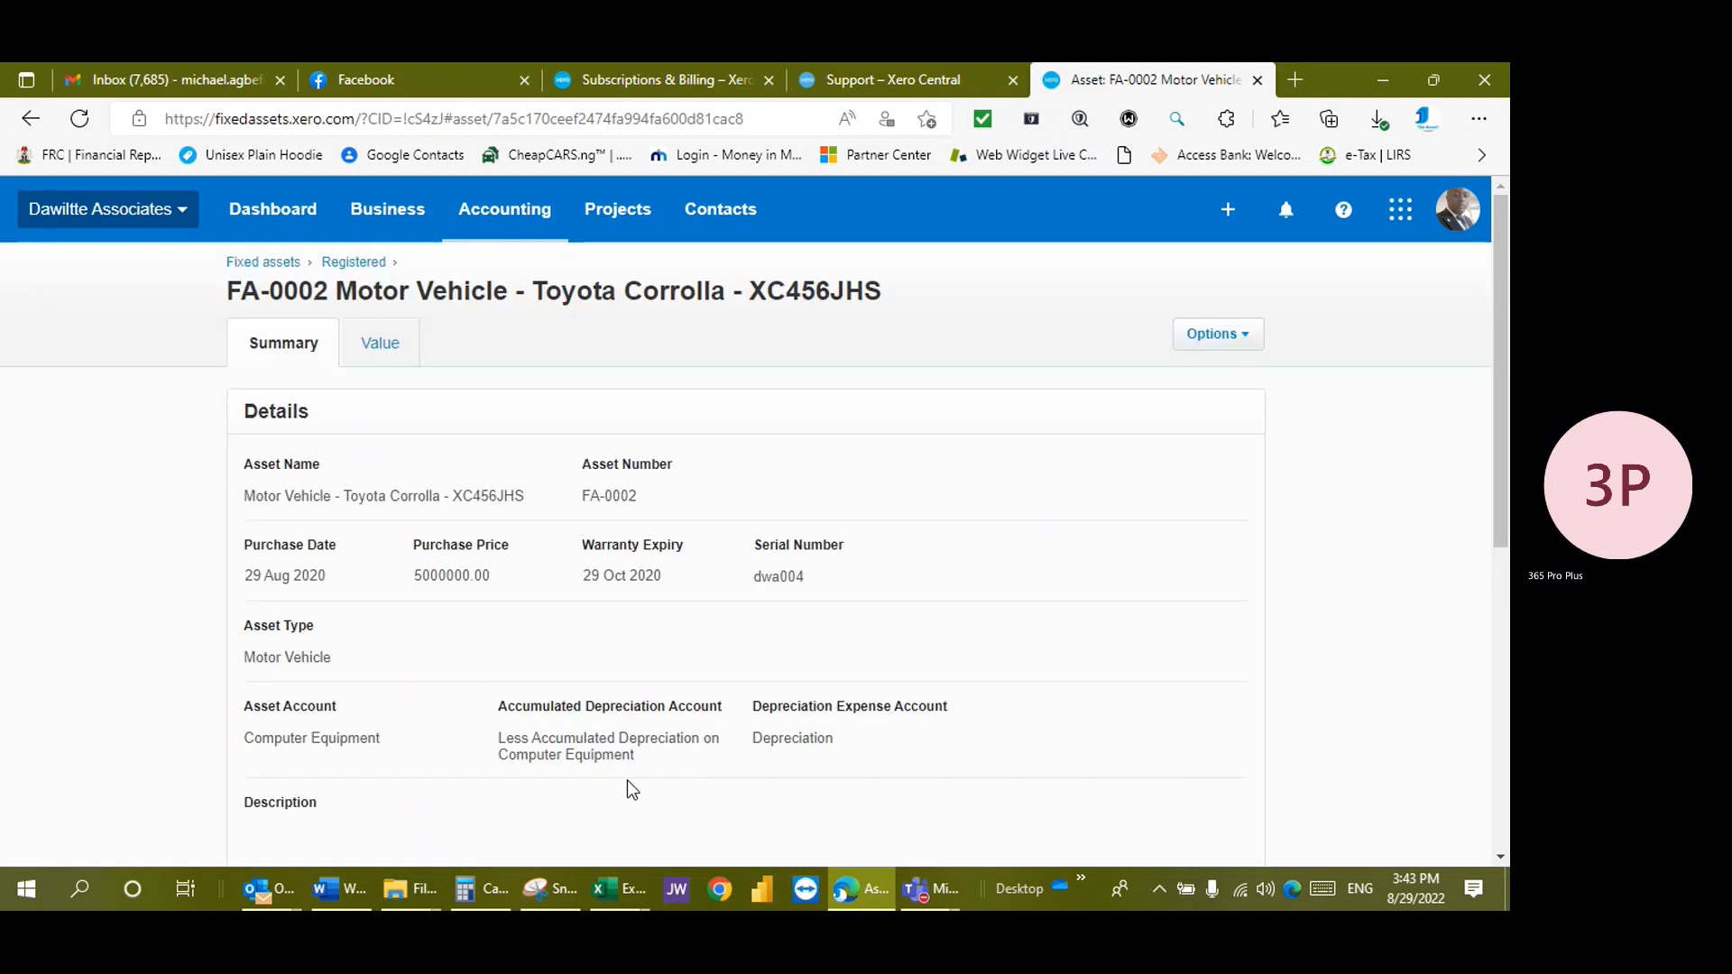
pyautogui.scroll(-5, 1043, 758)
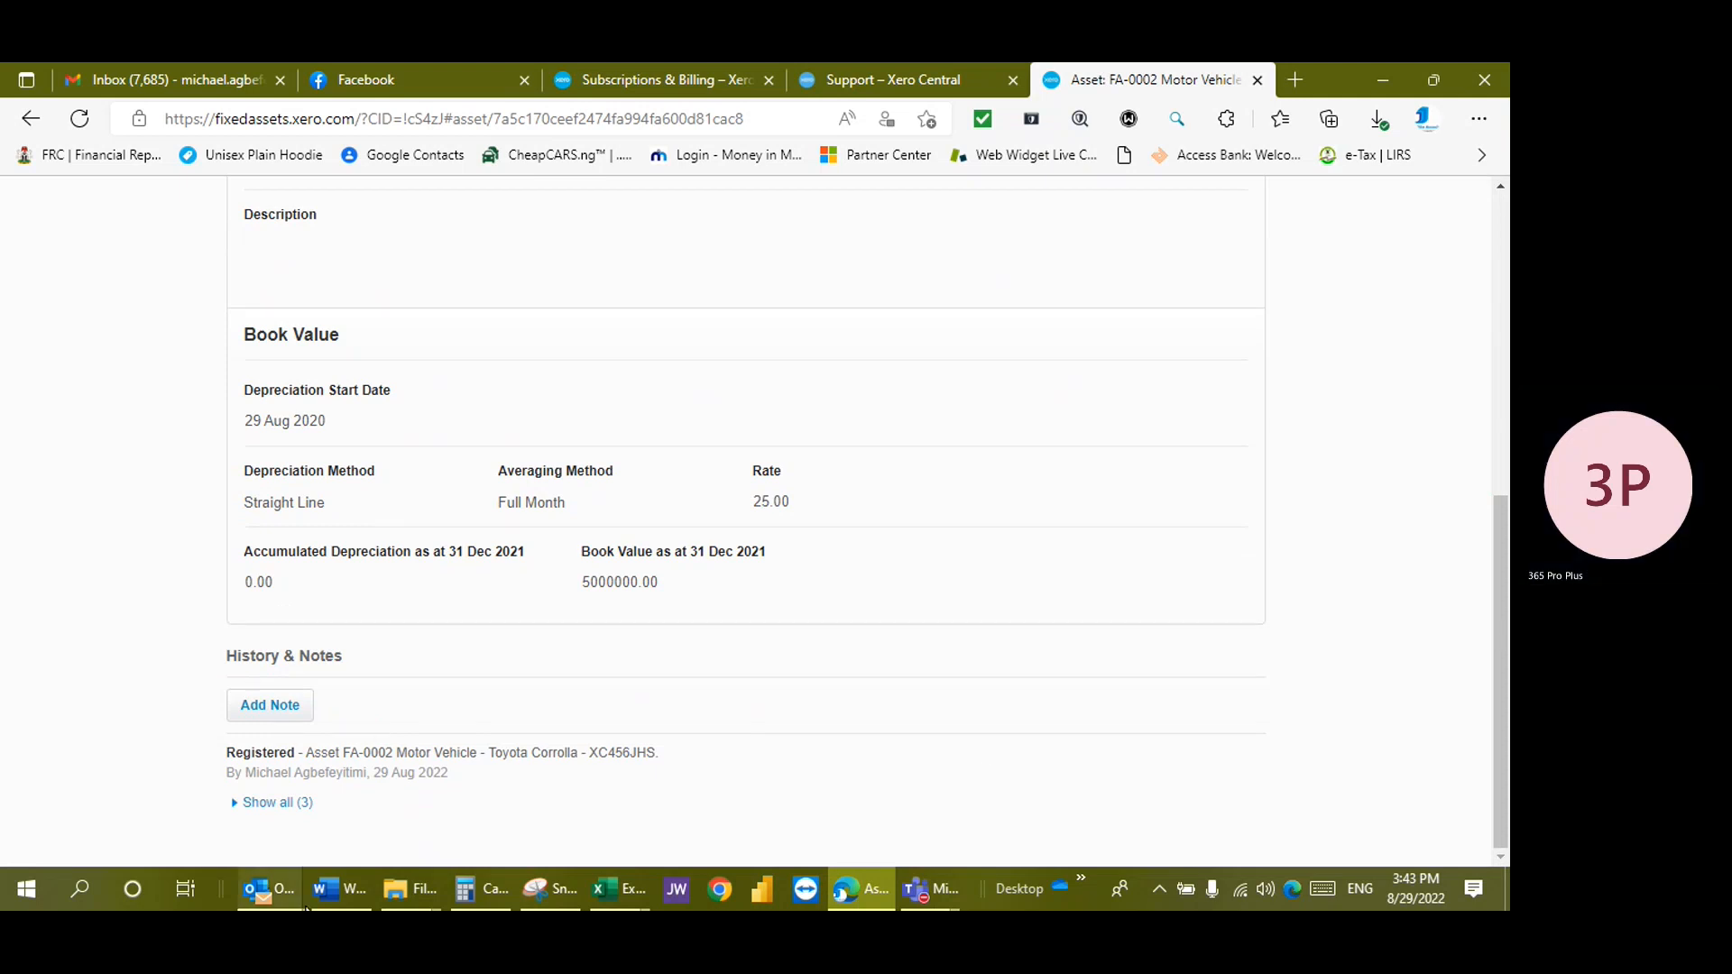
pyautogui.click(262, 804)
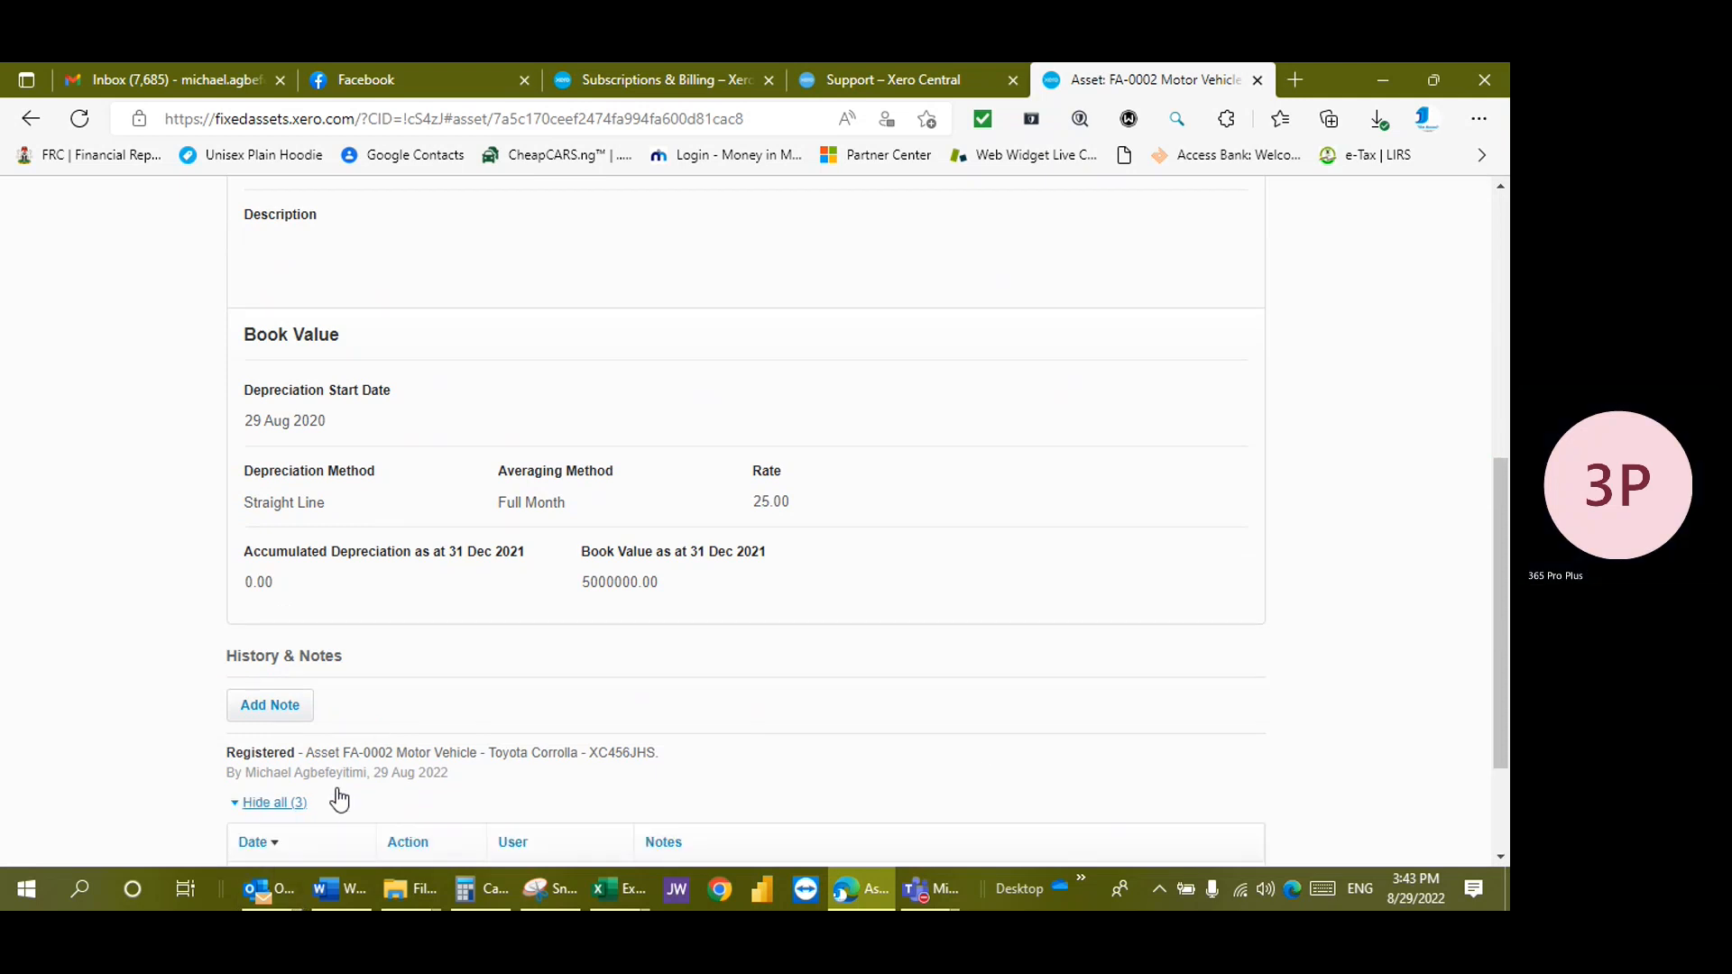
pyautogui.scroll(-2, 710, 759)
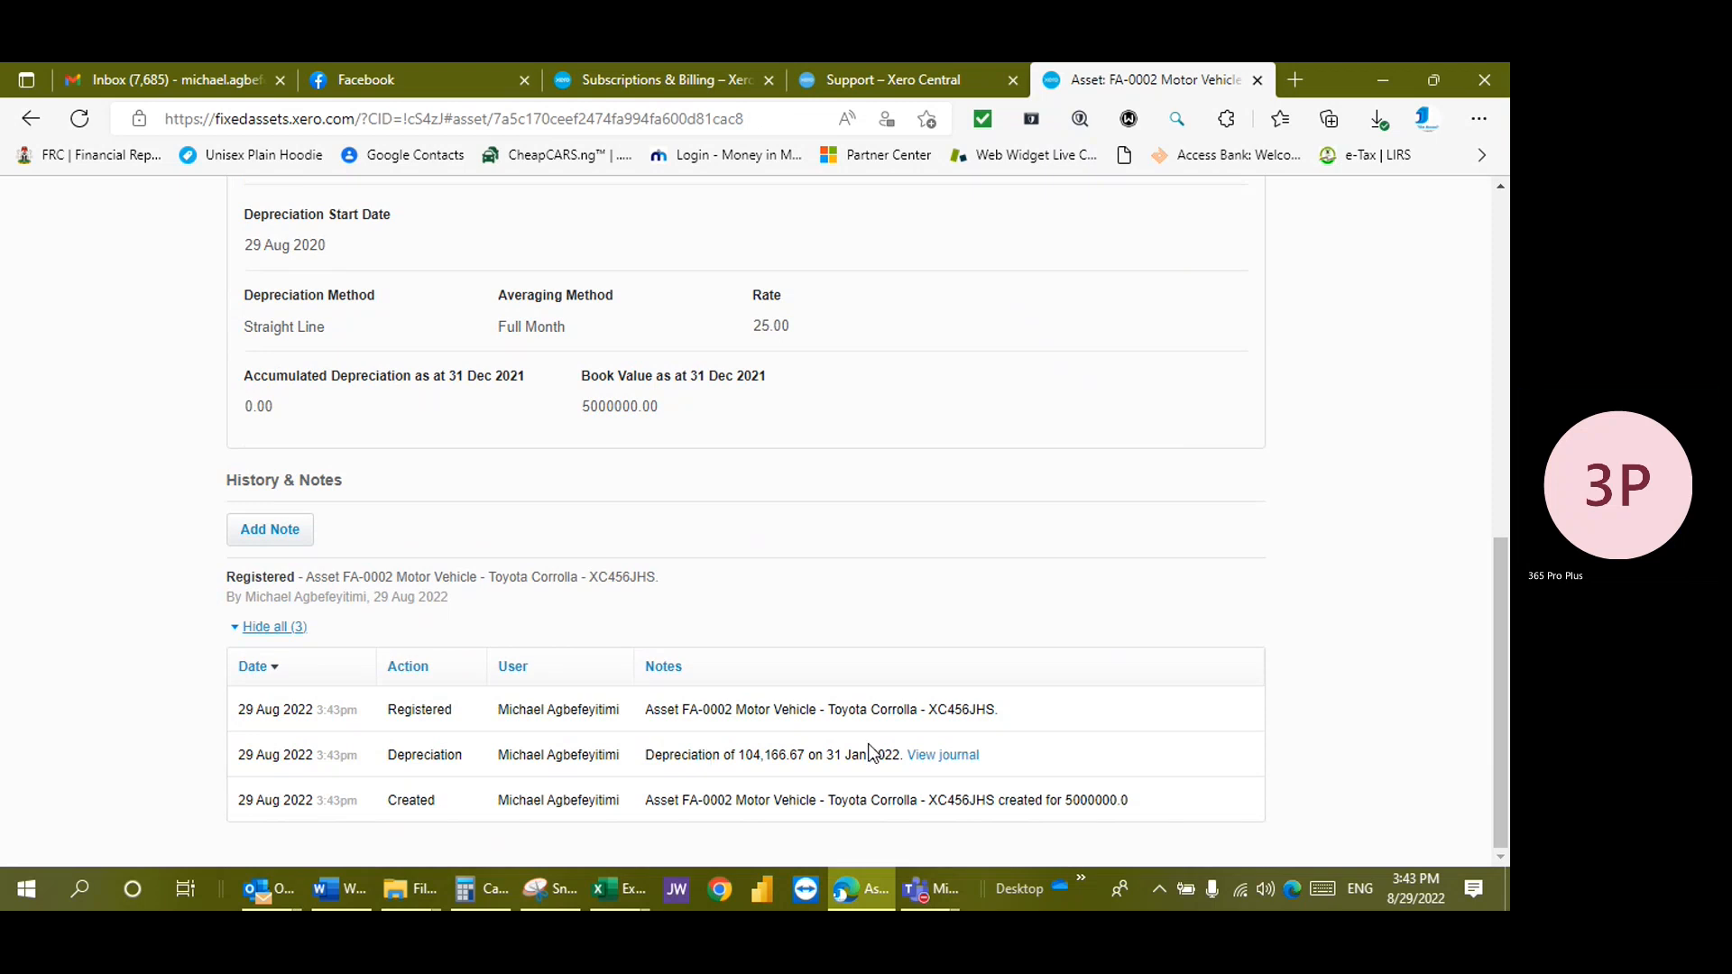
pyautogui.scroll(8, 1044, 760)
pyautogui.scroll(1, 1043, 760)
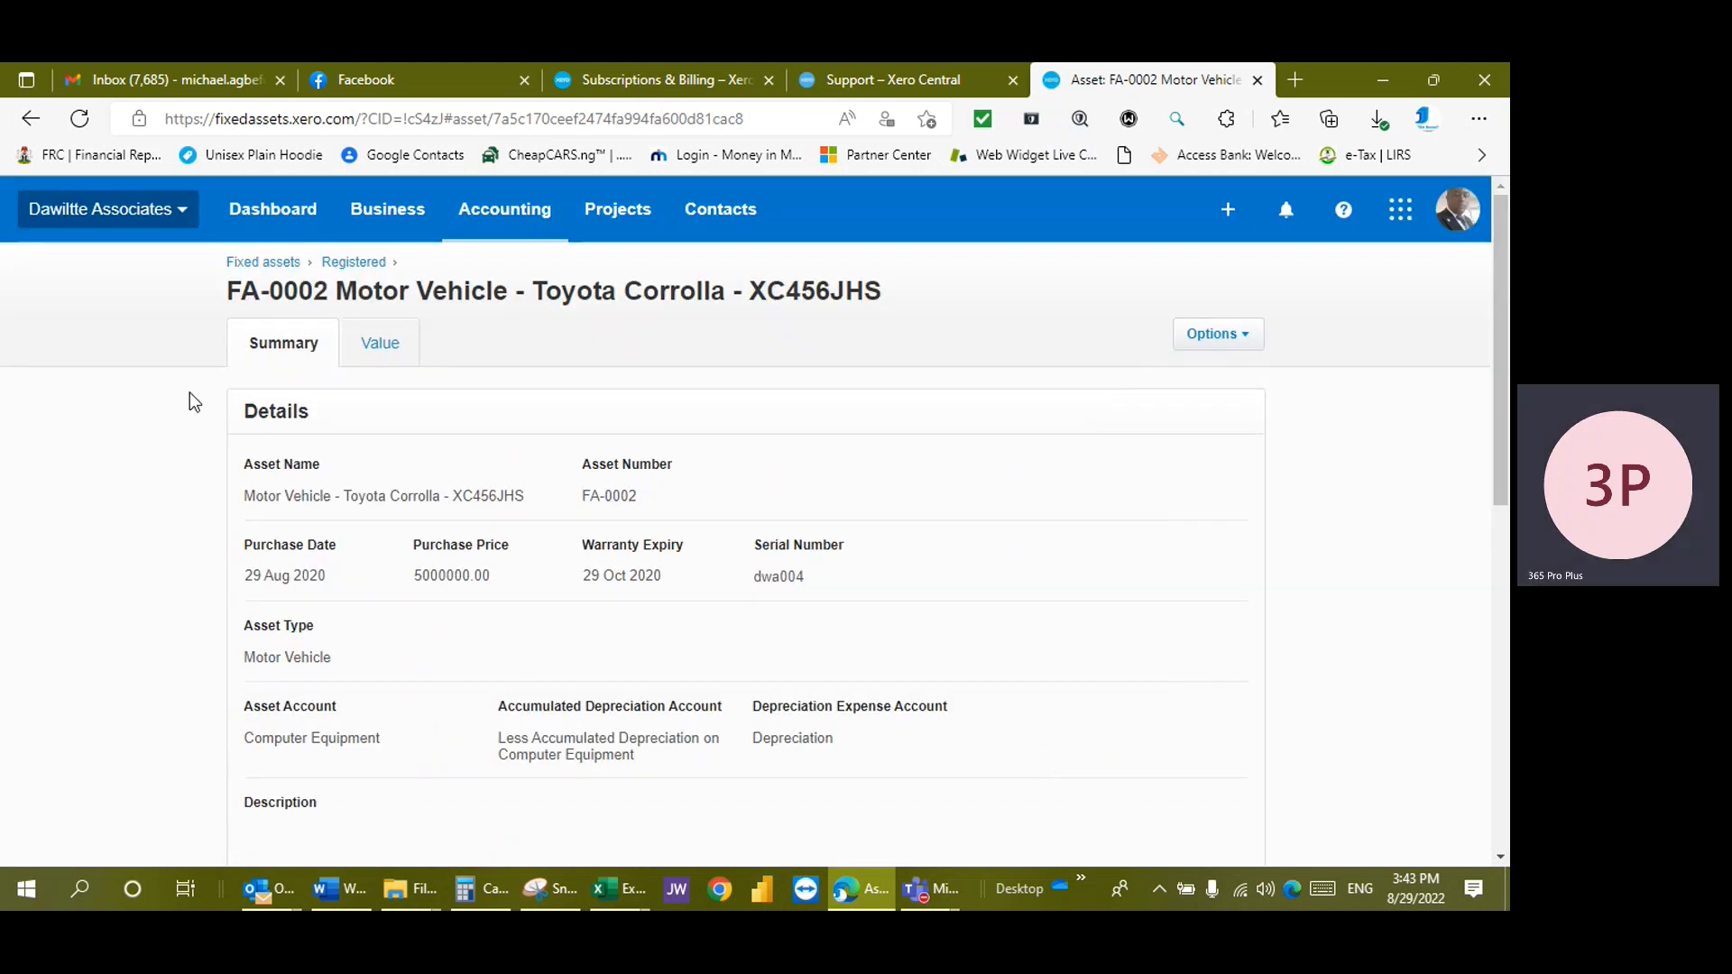
# Examine the motor vehicle's value and accumulated depreciation, and recheck its summary
pyautogui.click(397, 341)
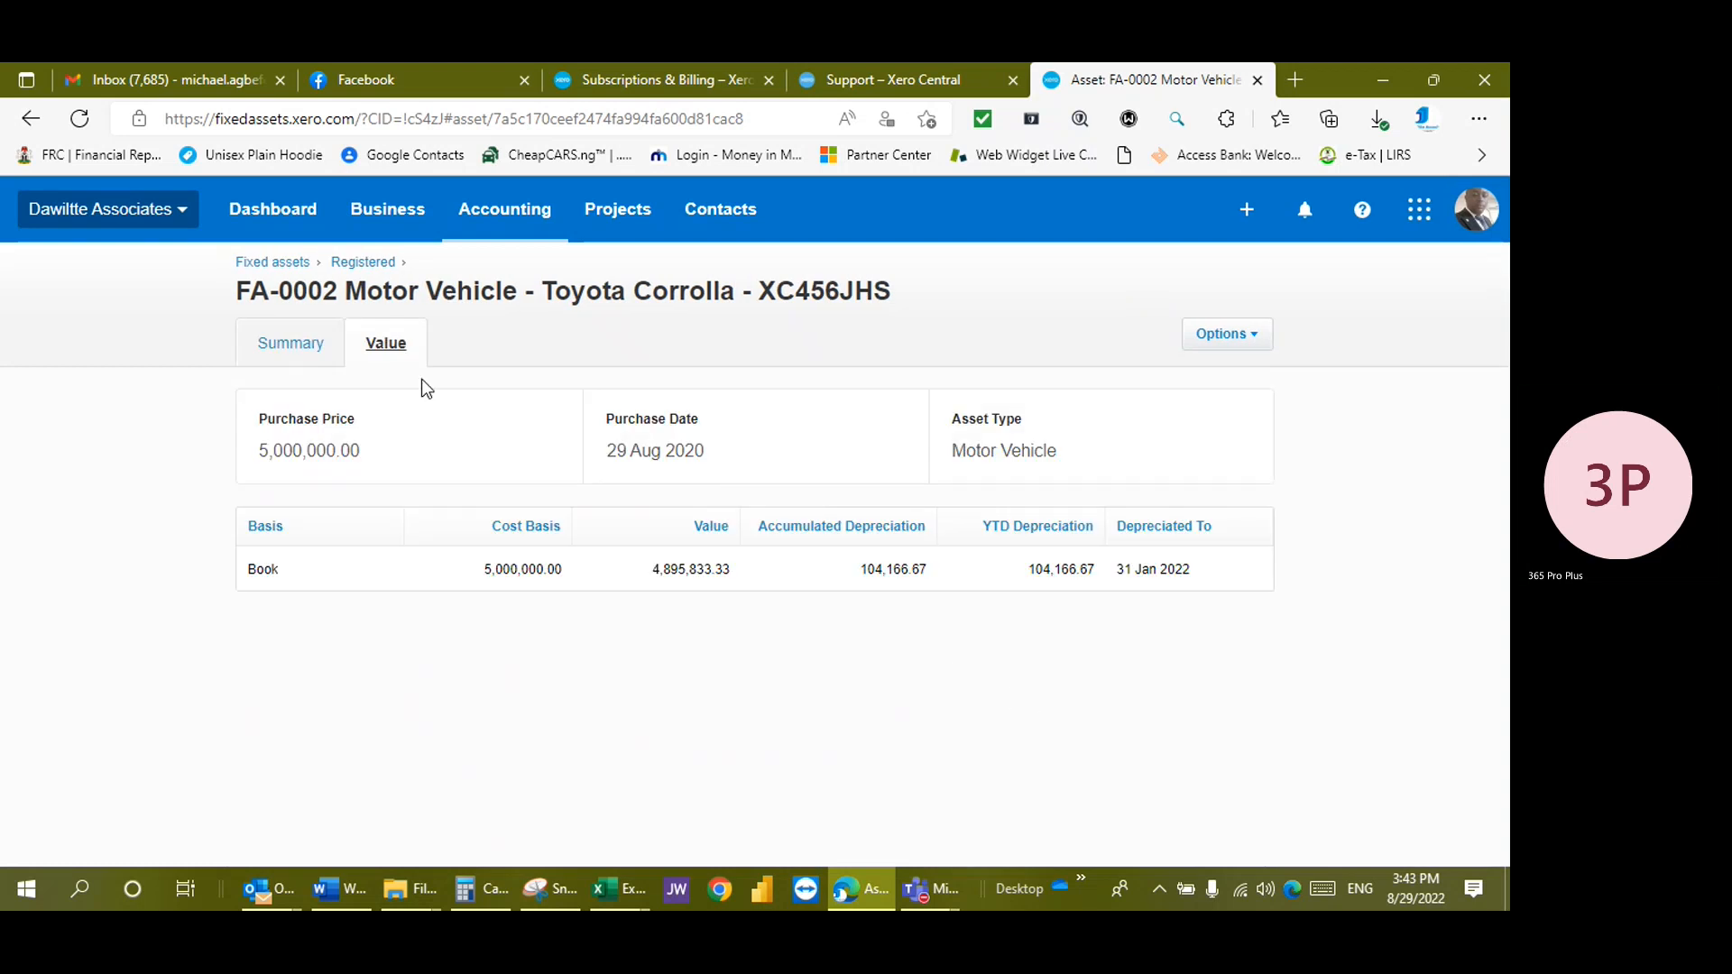
pyautogui.click(301, 340)
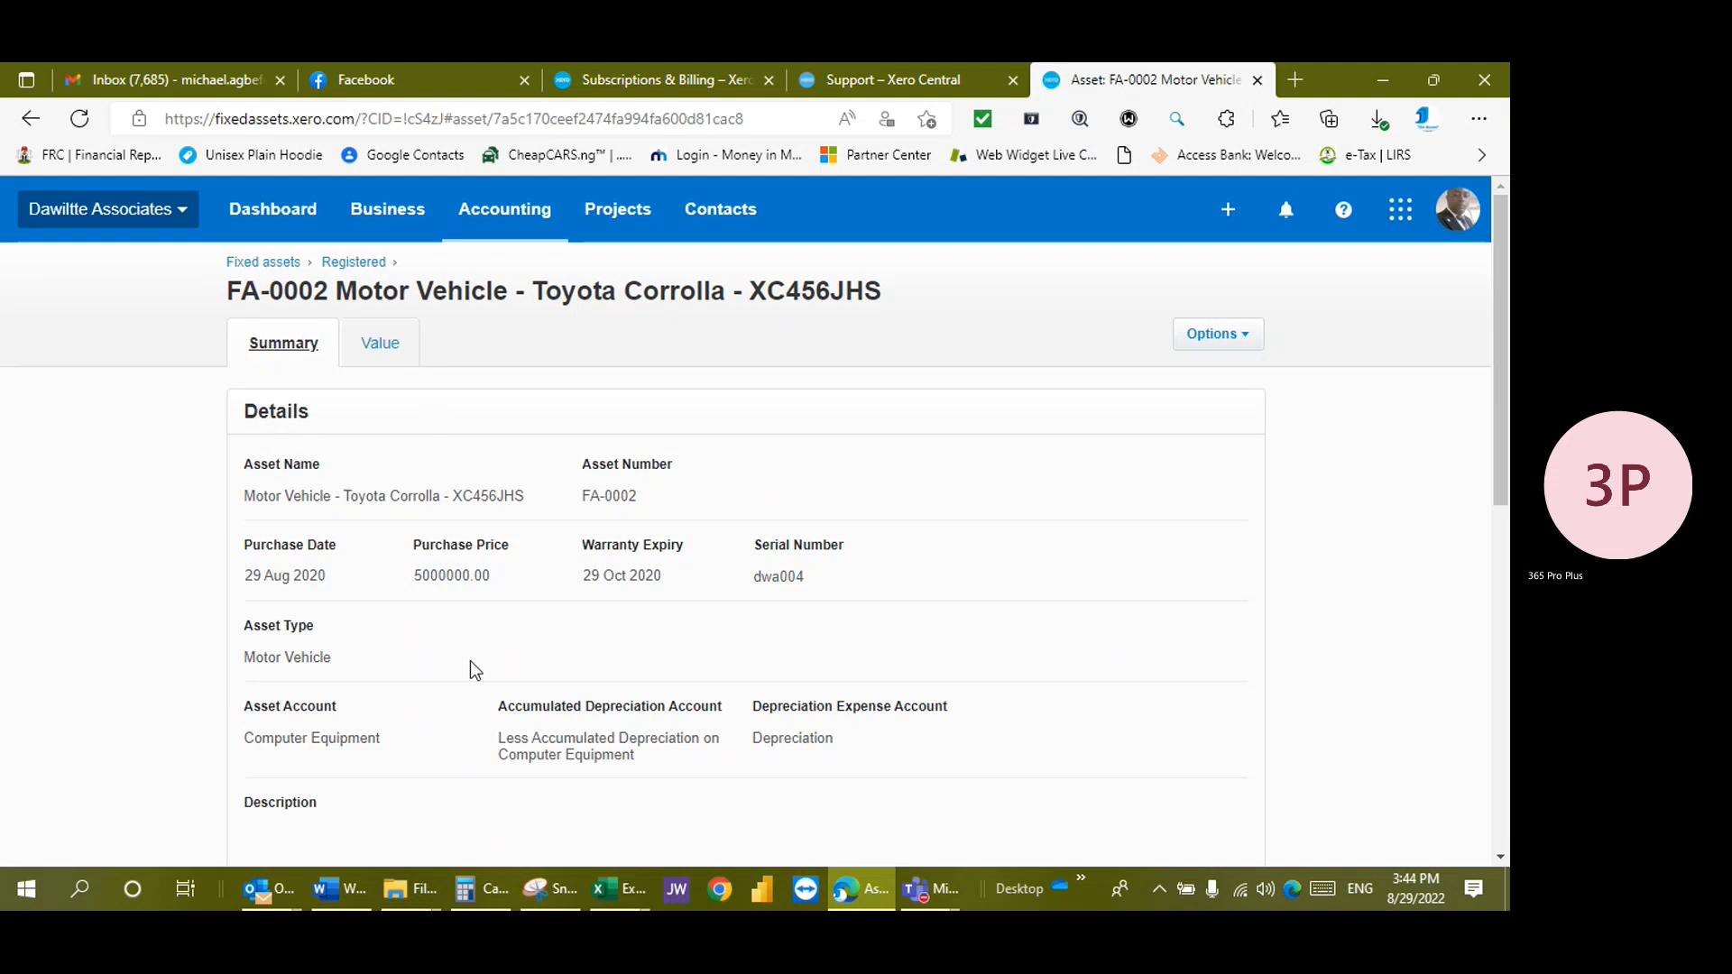
pyautogui.scroll(-6, 466, 695)
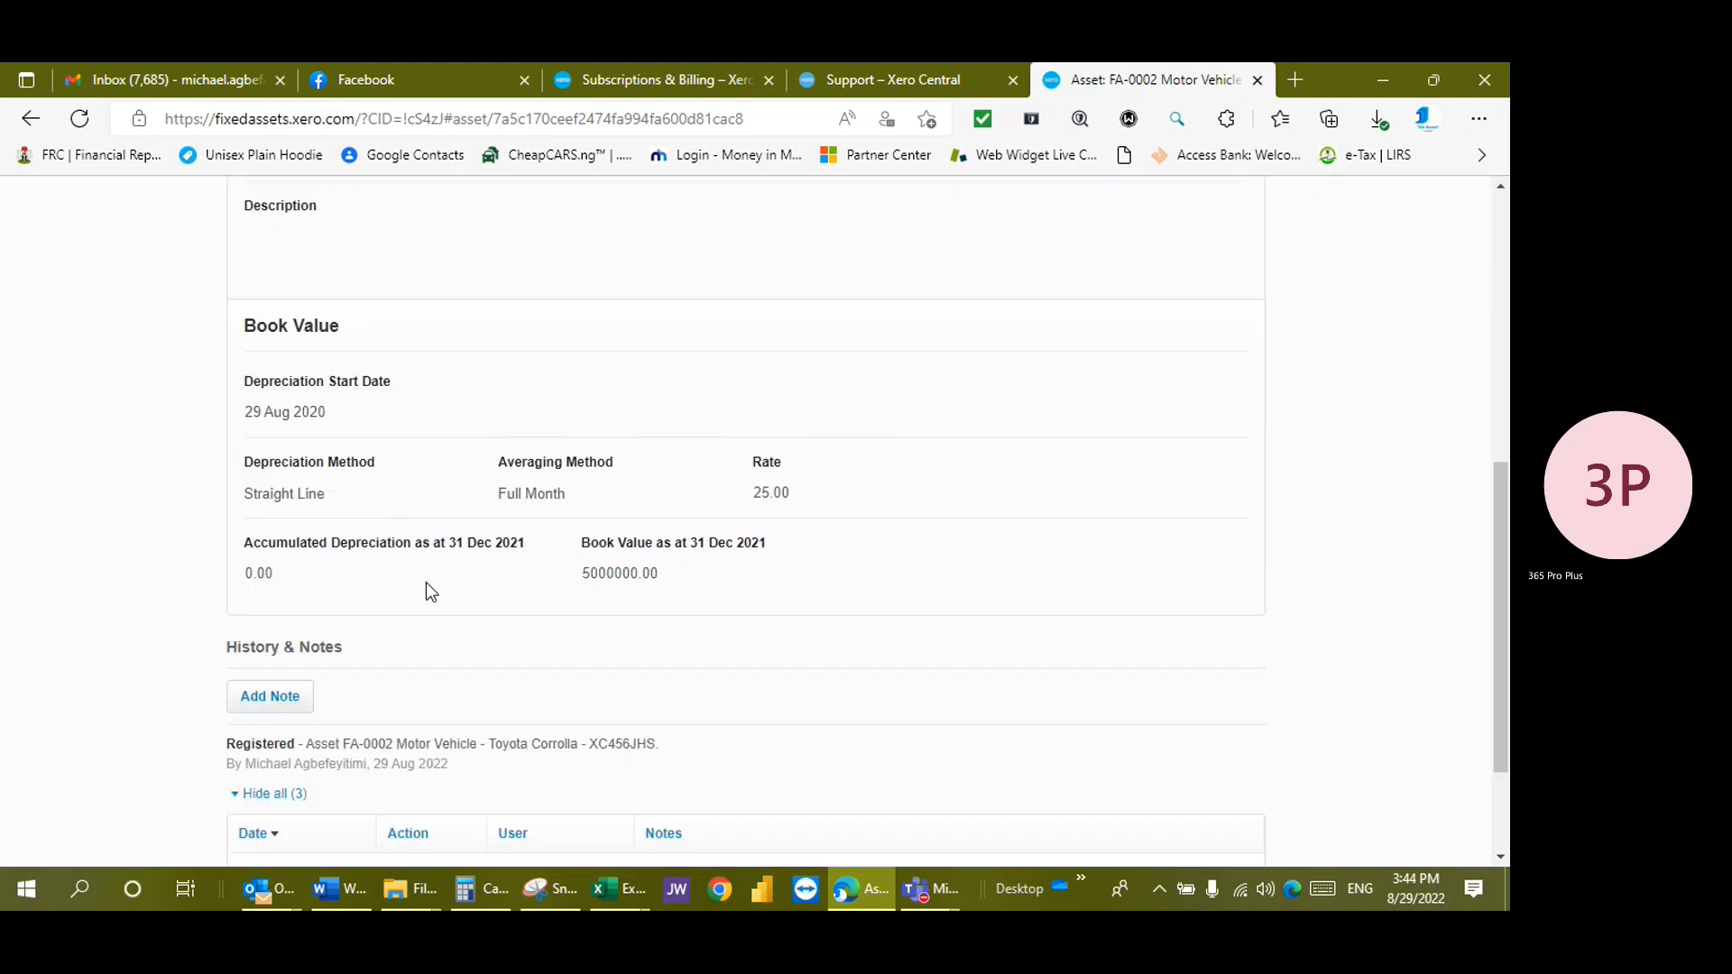
pyautogui.scroll(6, 425, 581)
# Run and confirm depreciation for the registered assets up to 28 Feb 2022, and display the registered assets list again
pyautogui.click(263, 261)
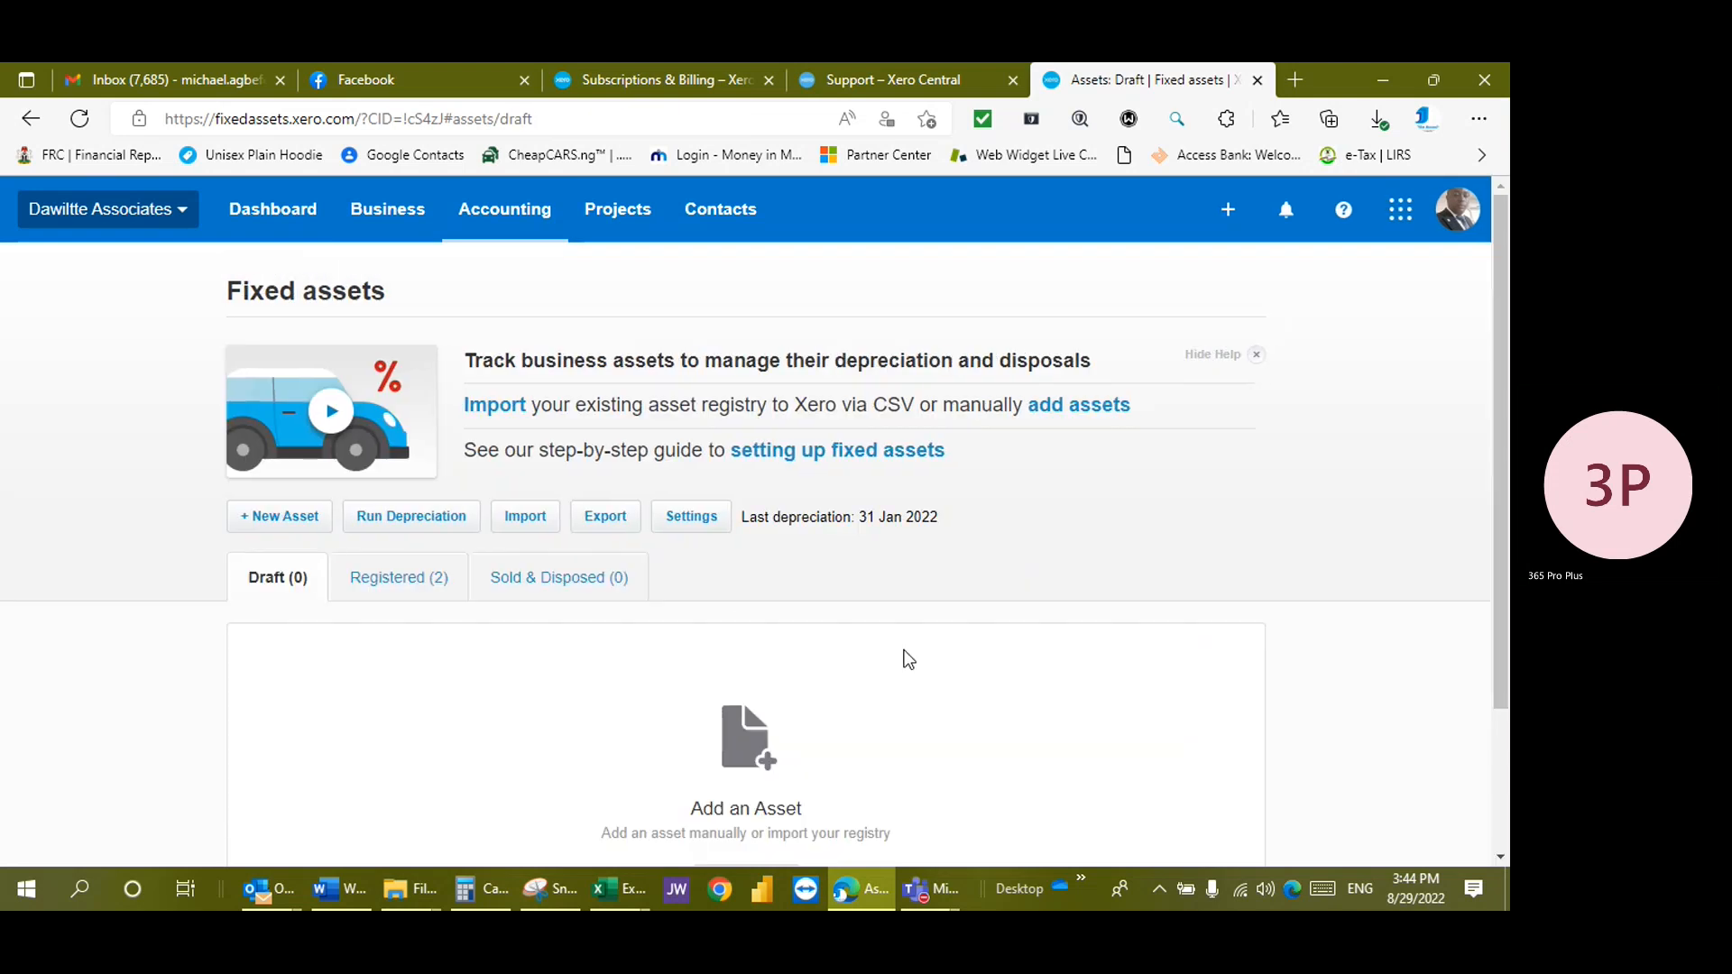
pyautogui.click(381, 580)
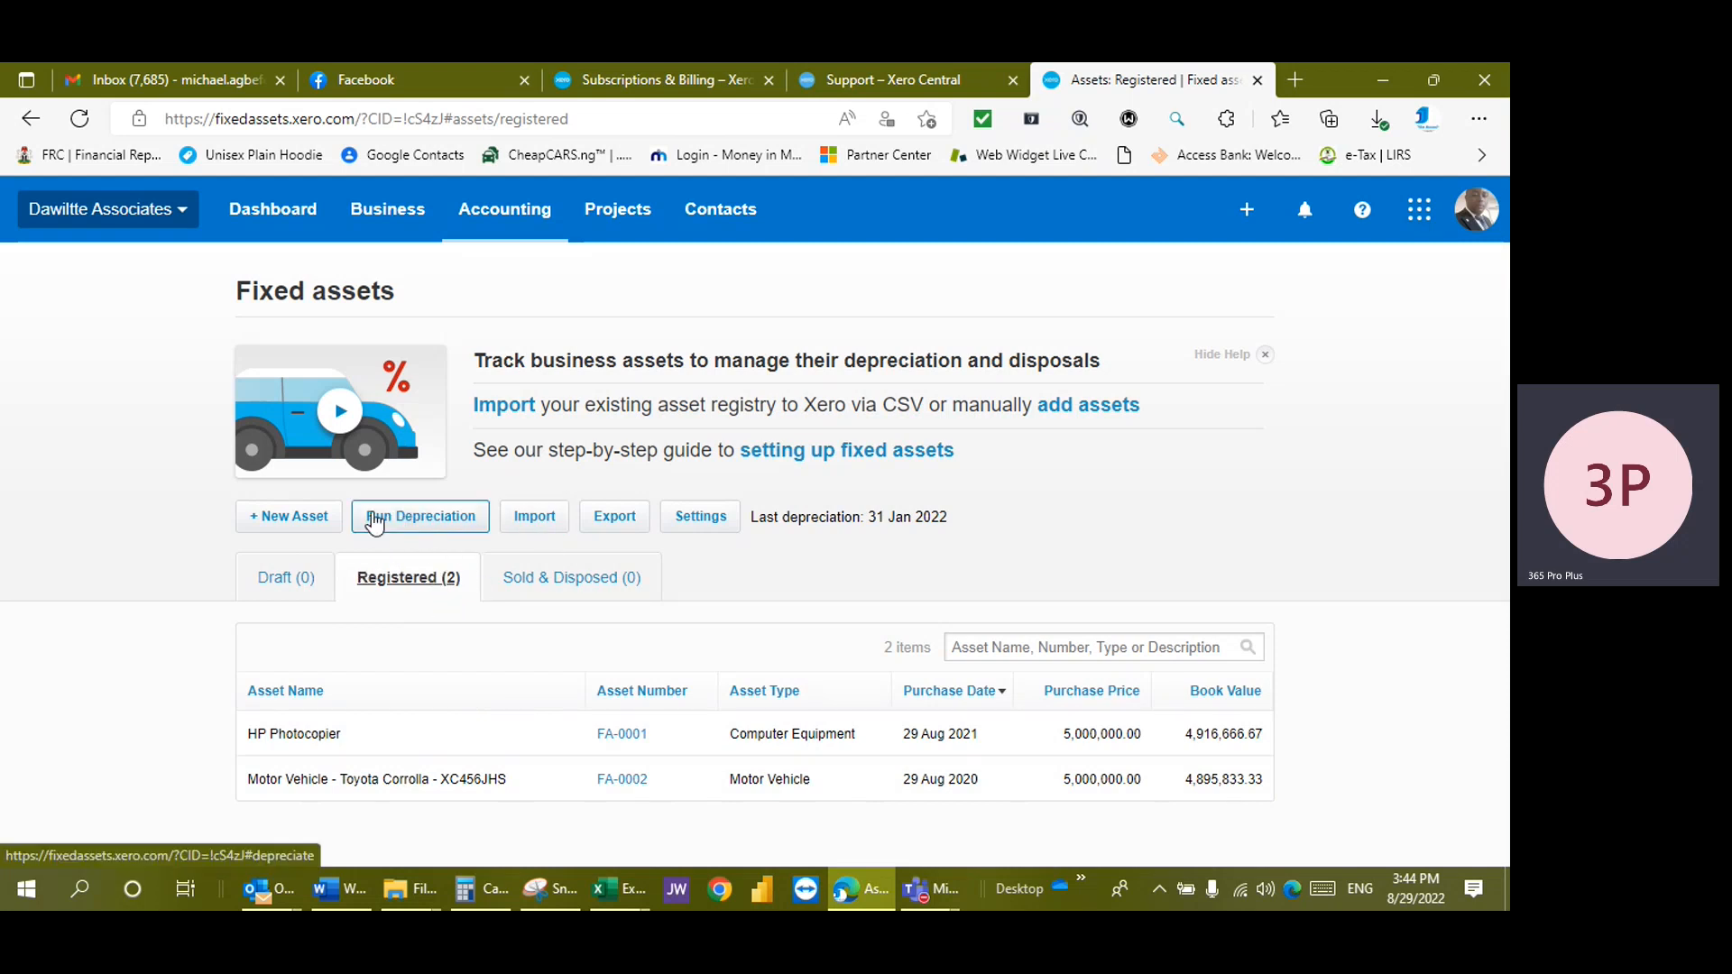
pyautogui.click(427, 523)
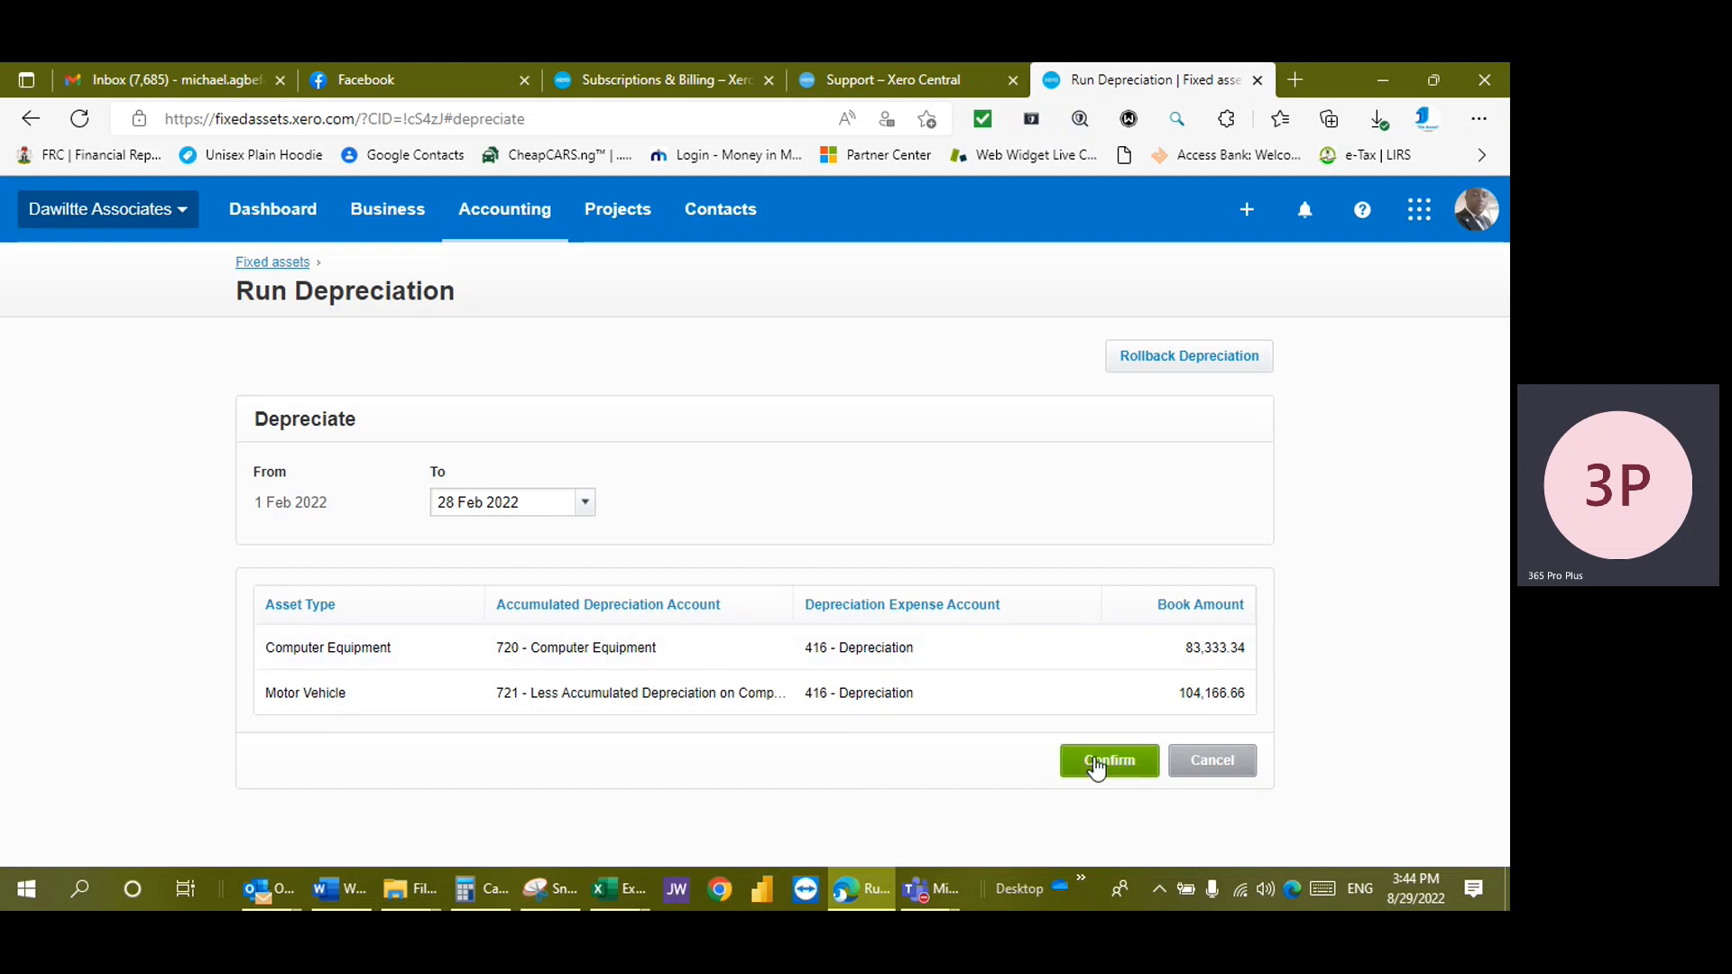
pyautogui.click(1101, 759)
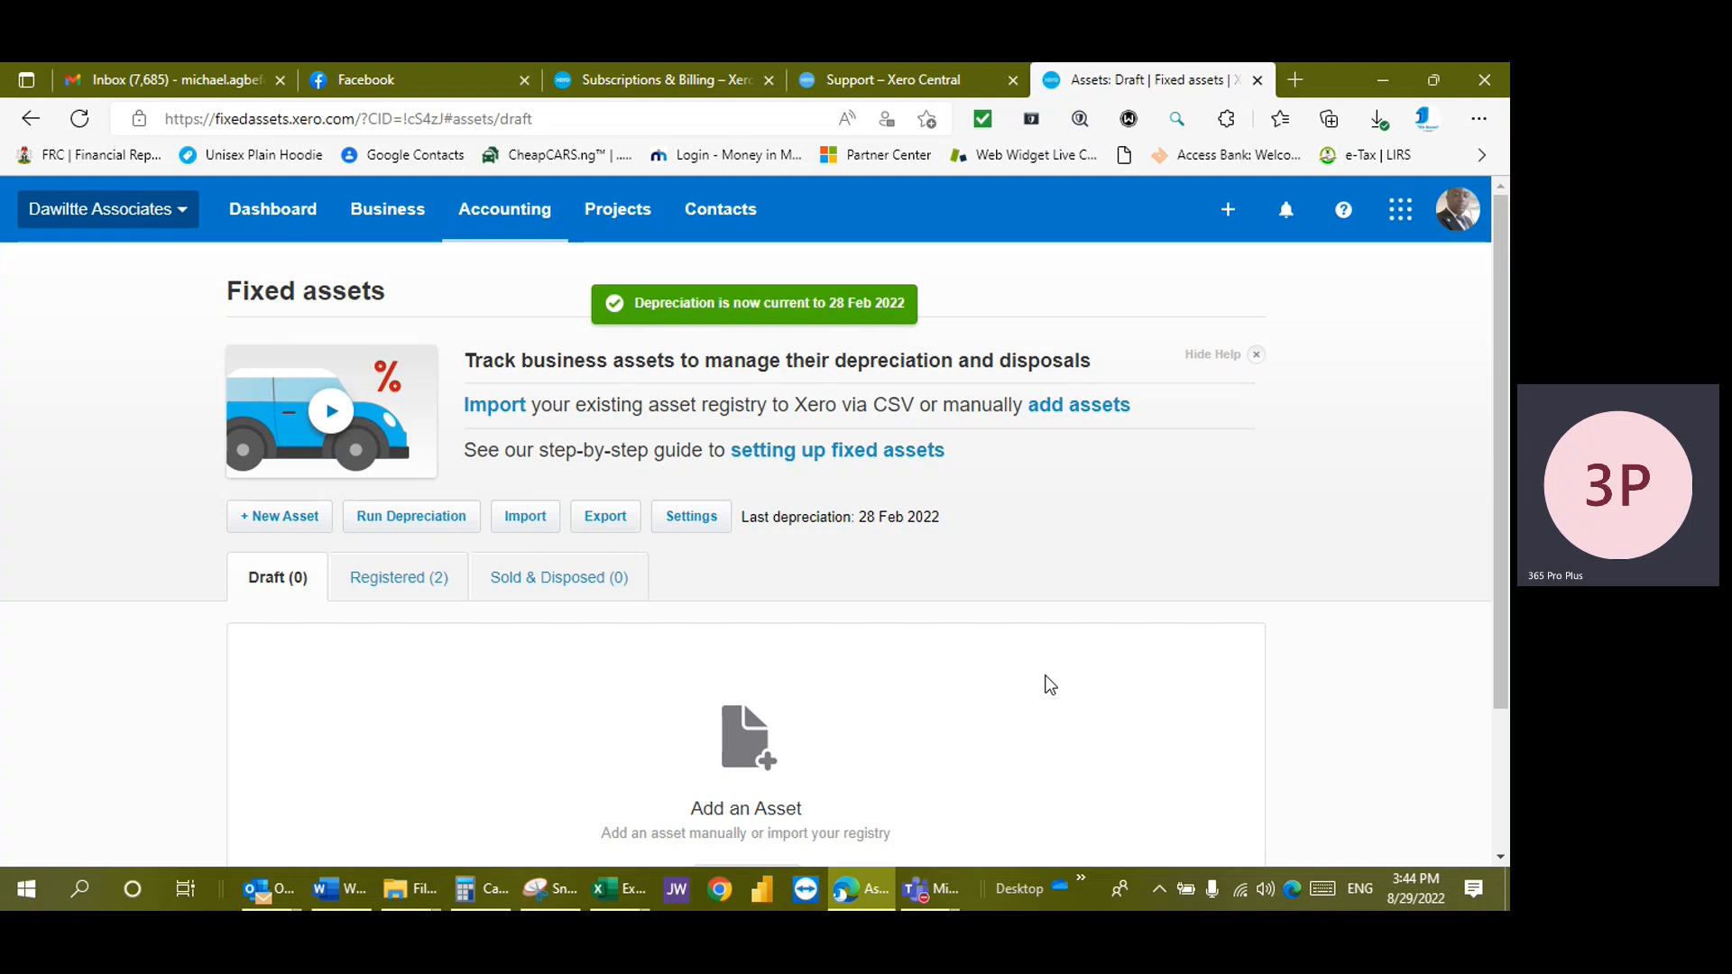
pyautogui.scroll(-1, 811, 658)
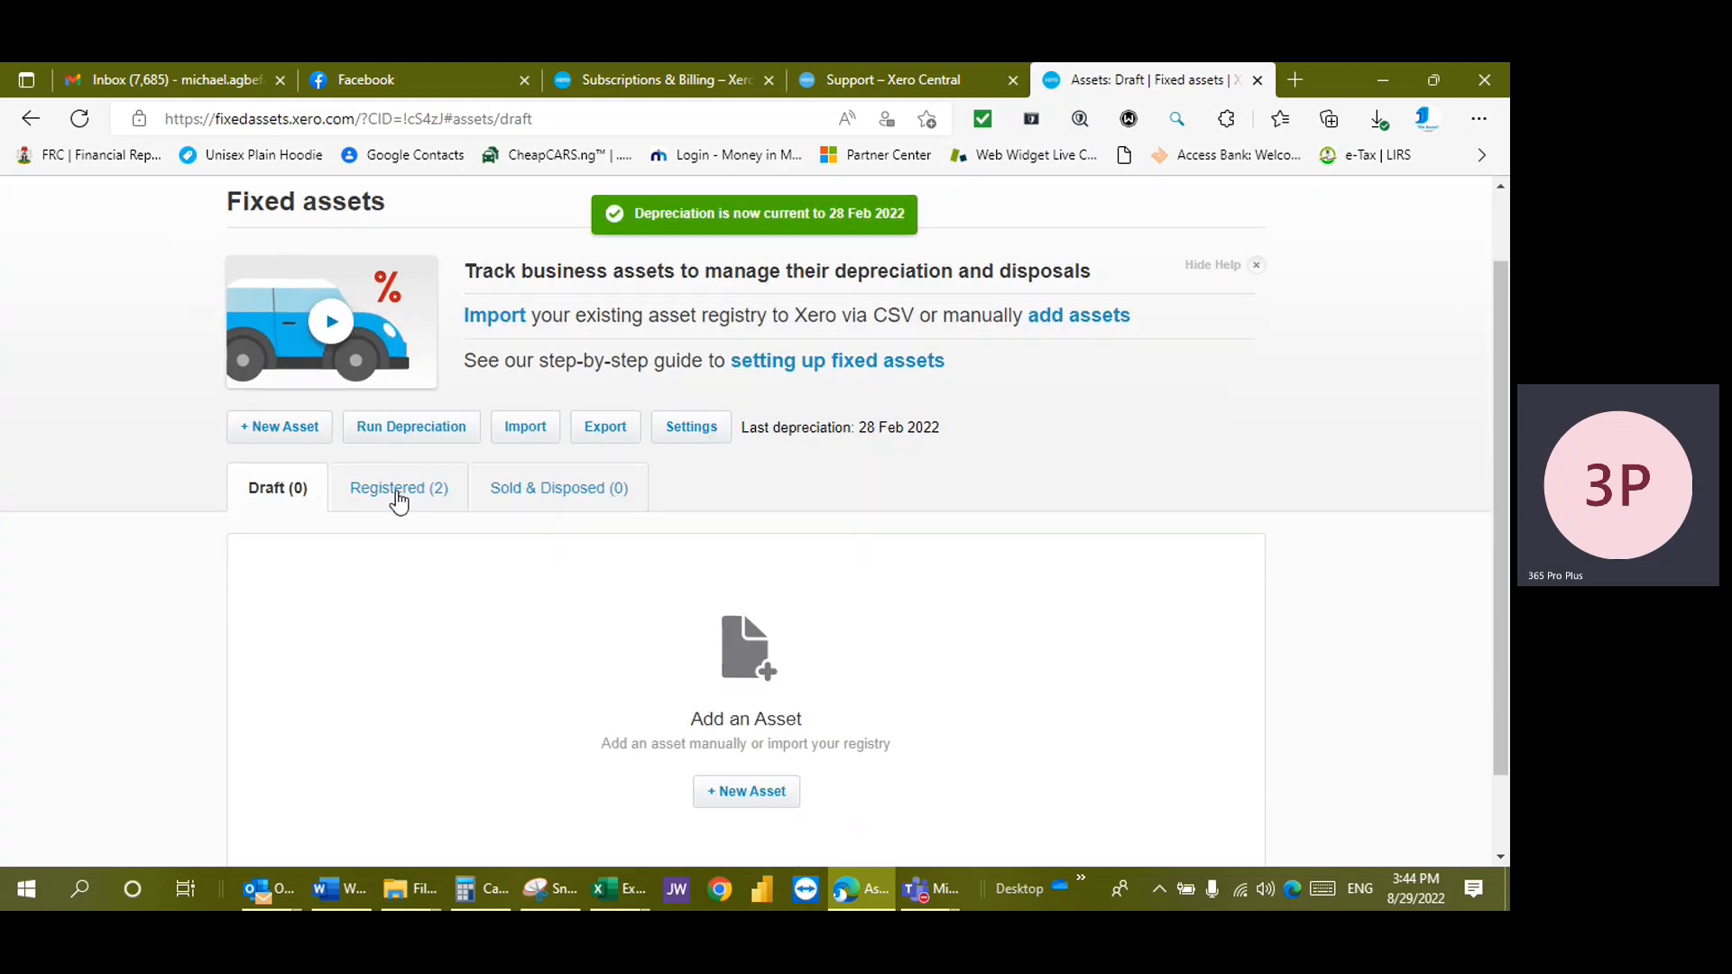
pyautogui.click(397, 495)
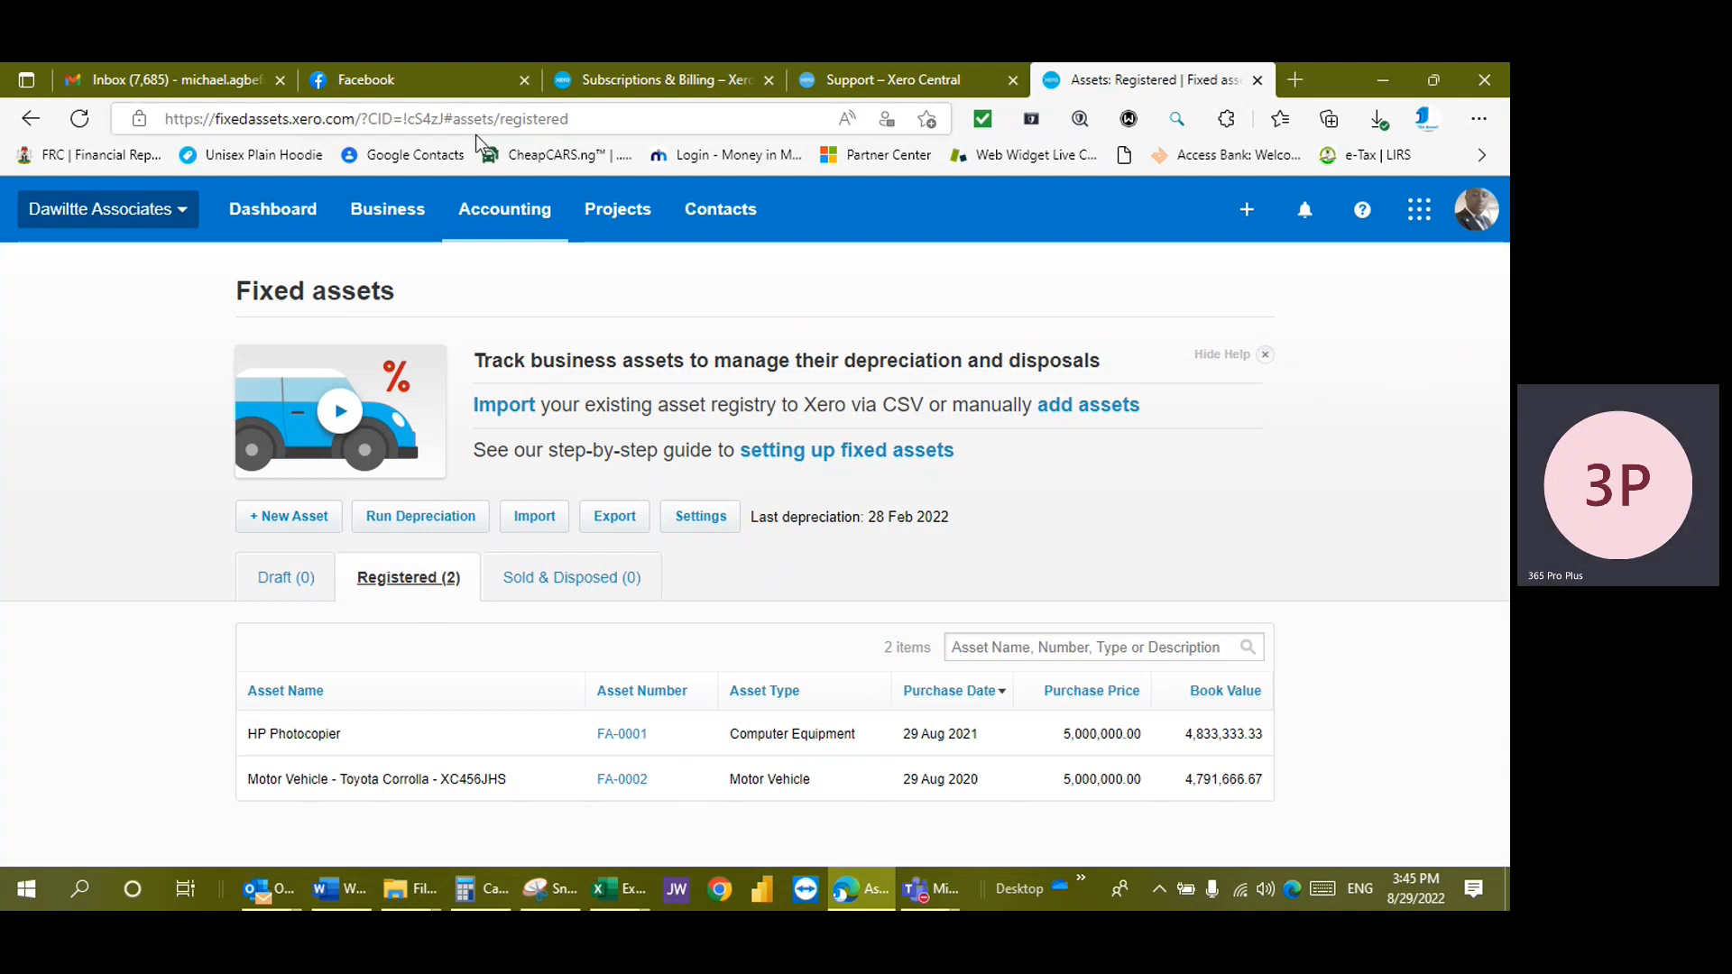
# Open the Profit and Loss report from the financial statements and review its operating expenses
pyautogui.click(498, 217)
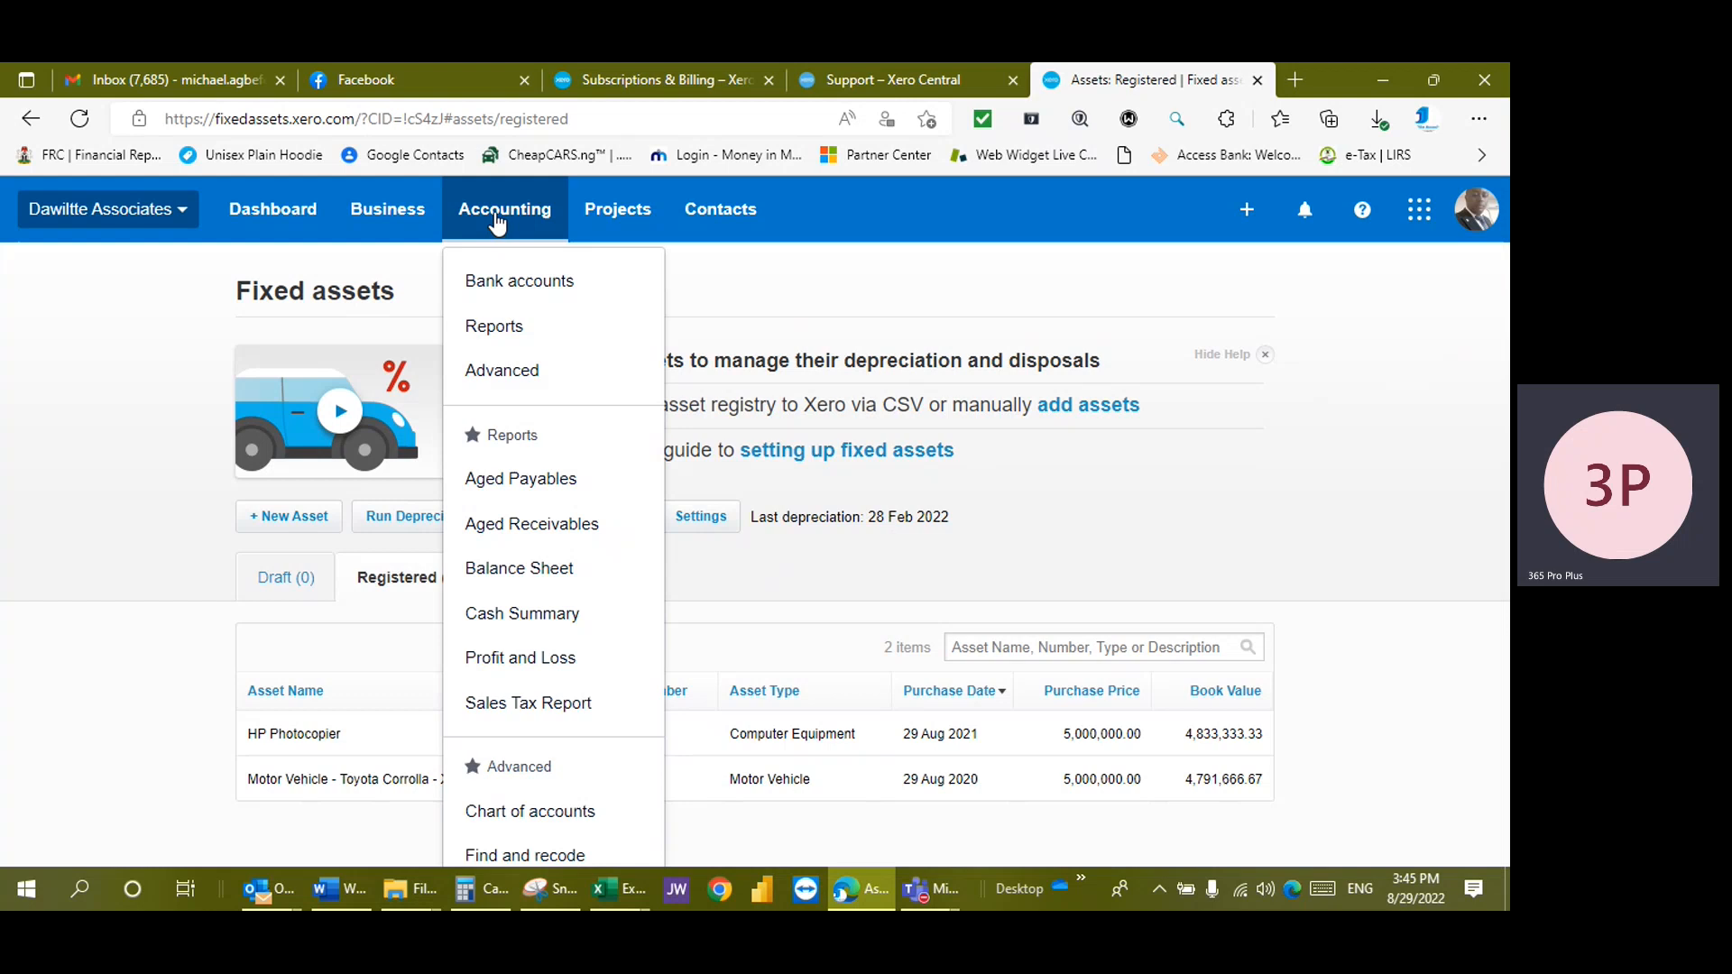
pyautogui.click(498, 328)
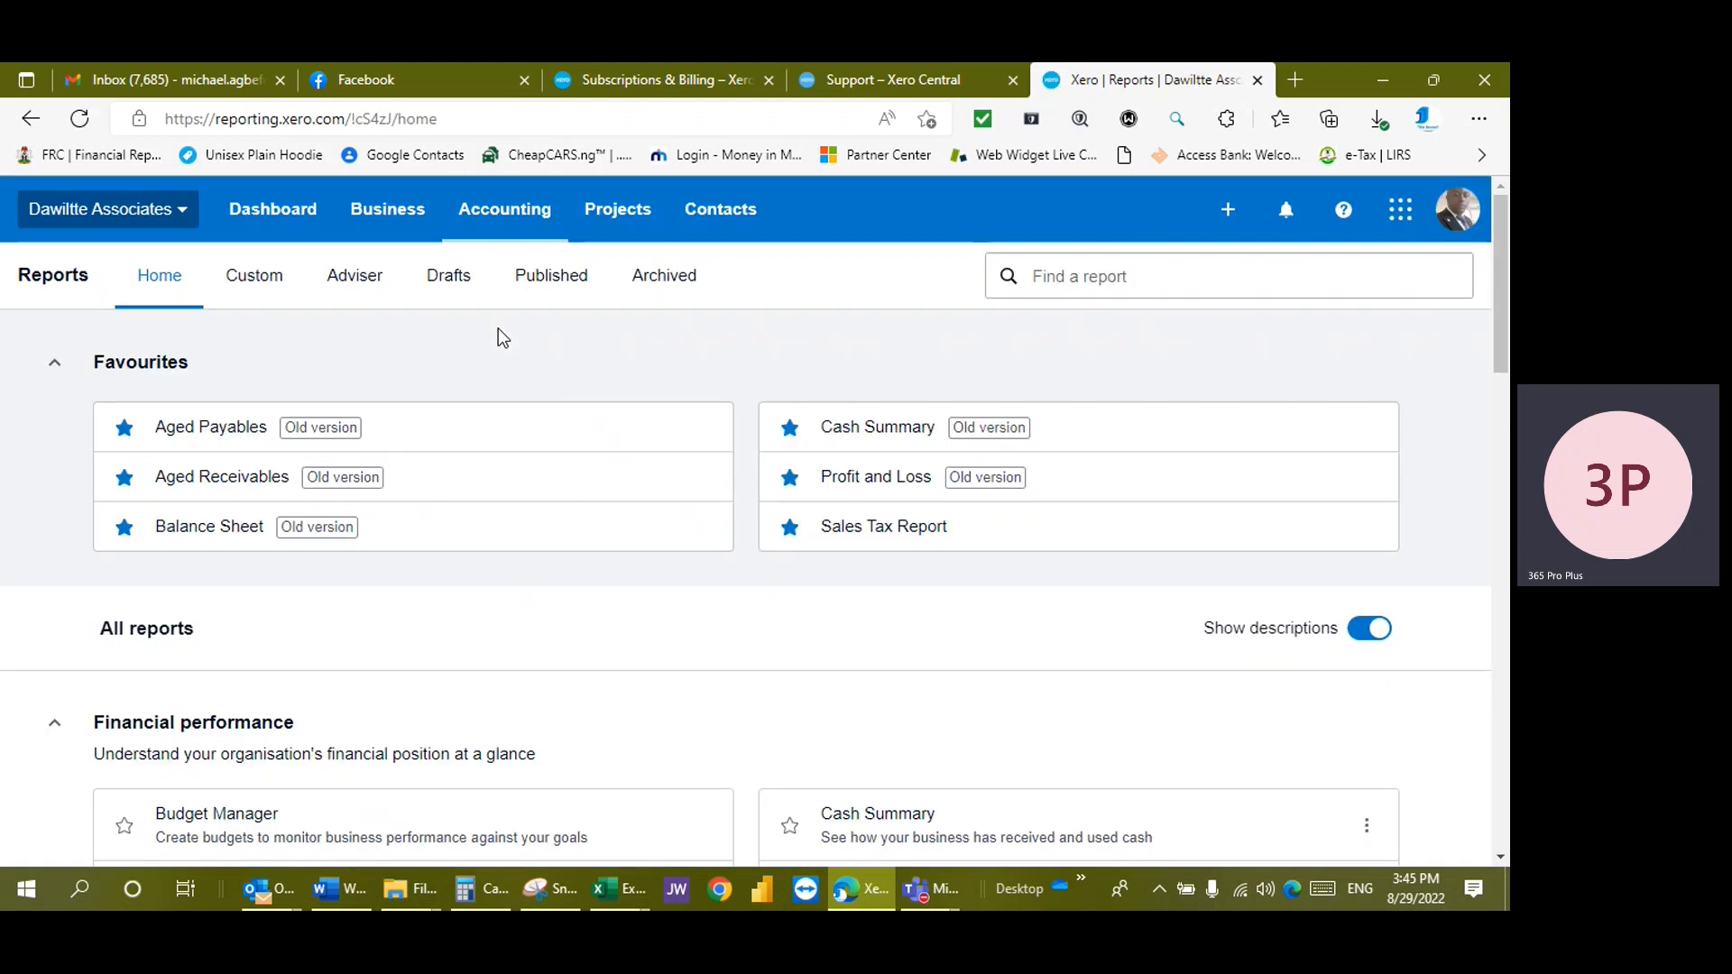
pyautogui.scroll(-4, 438, 622)
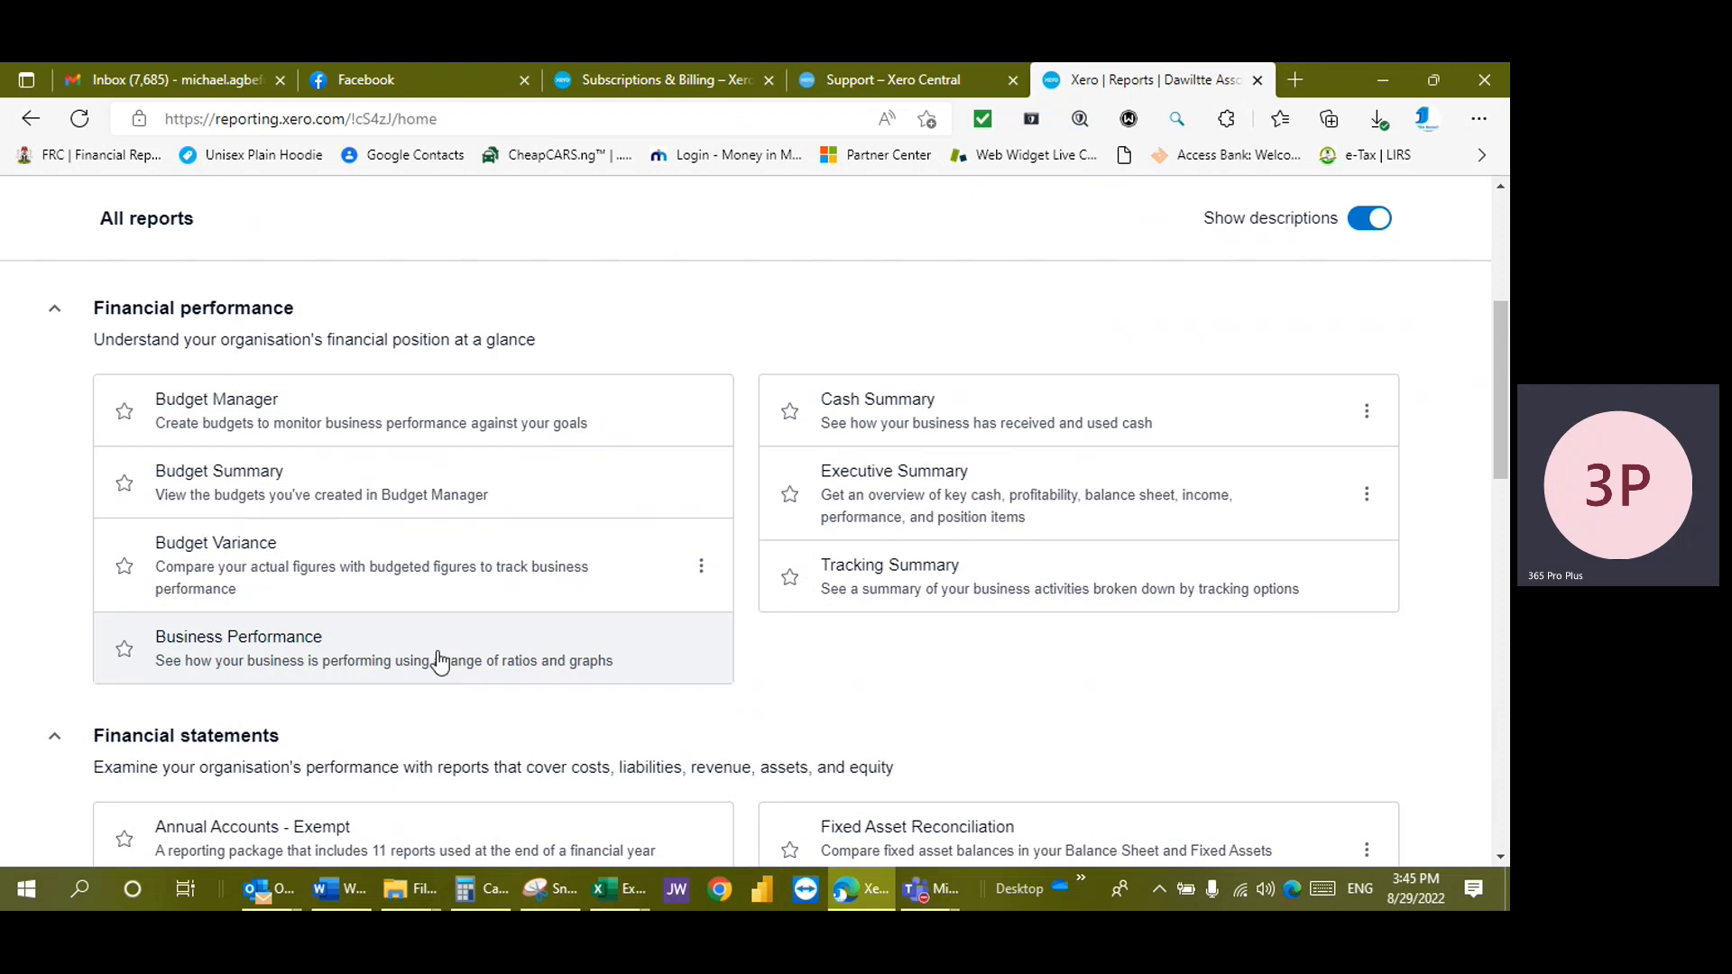
pyautogui.scroll(-5, 613, 635)
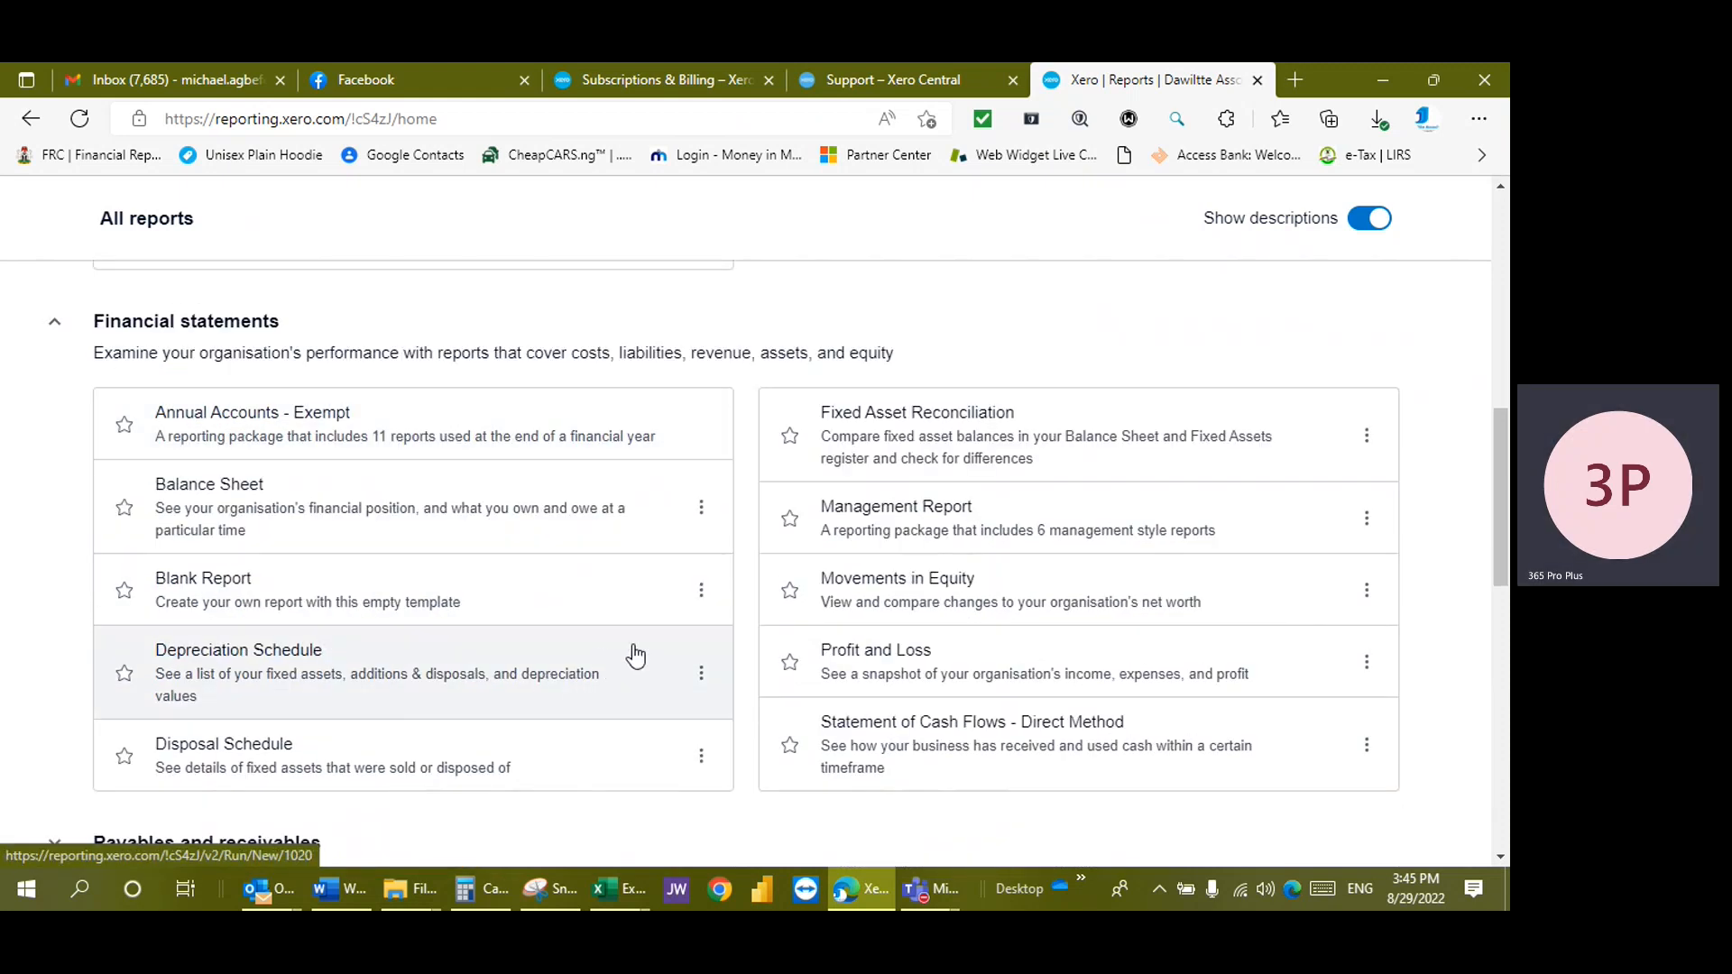
pyautogui.click(941, 672)
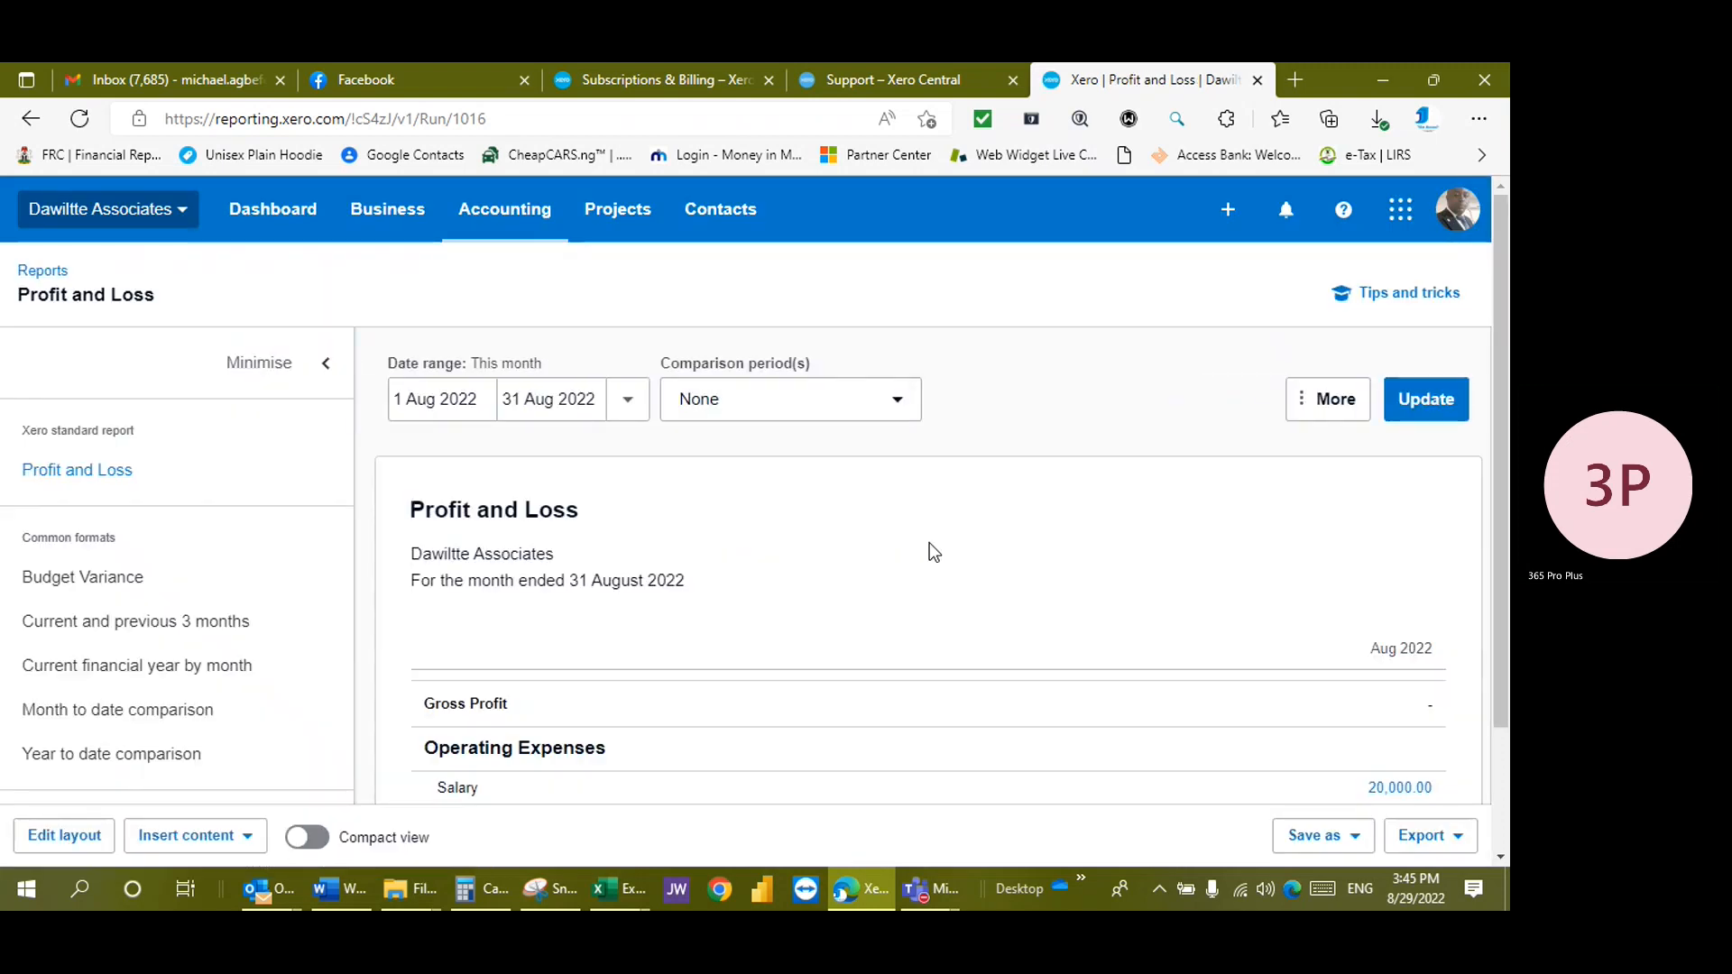
pyautogui.scroll(-2, 992, 587)
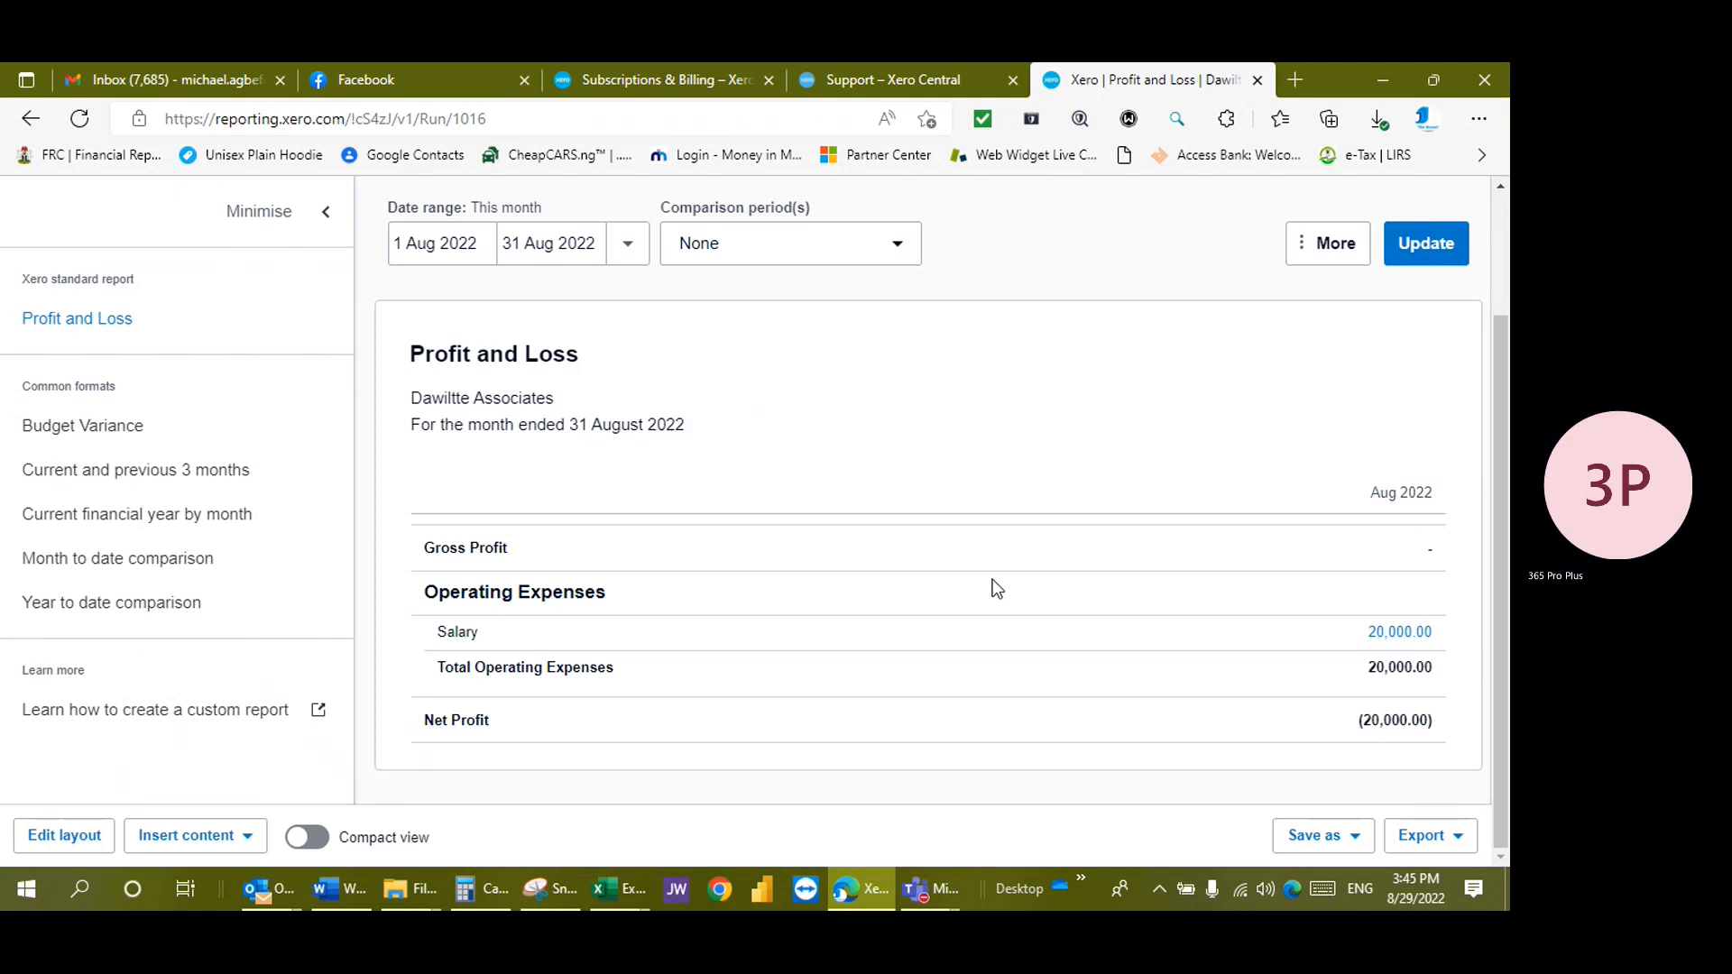
pyautogui.scroll(2, 997, 588)
pyautogui.click(456, 398)
pyautogui.click(521, 464)
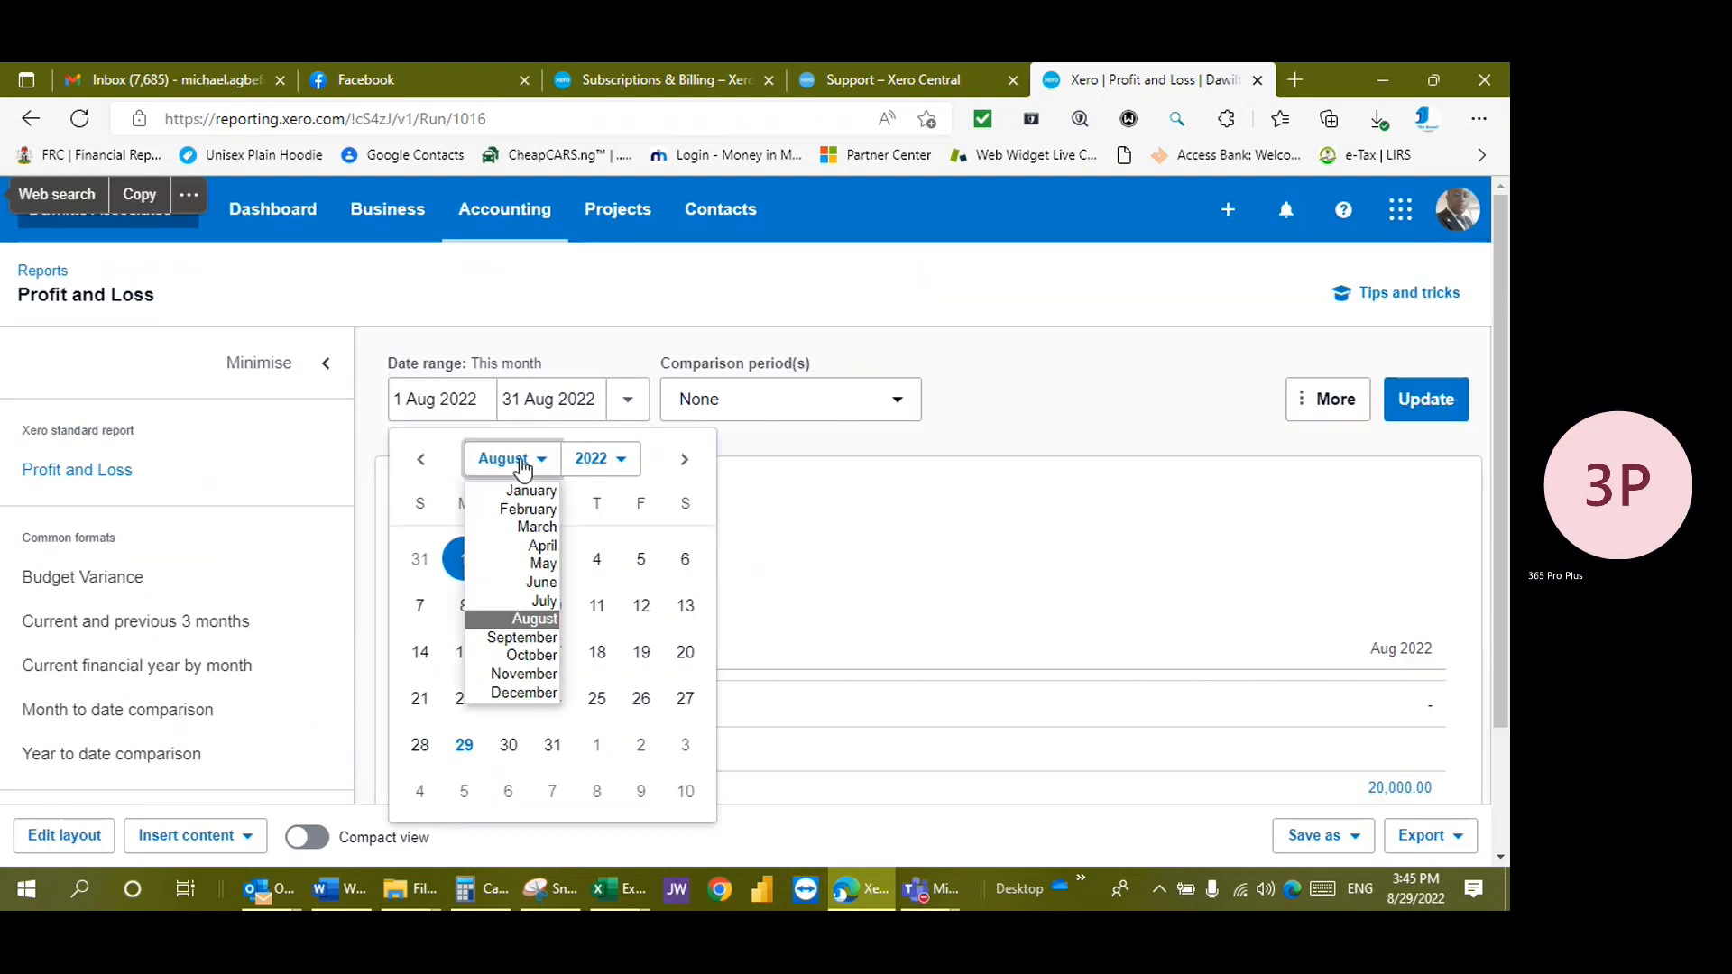
pyautogui.click(531, 492)
pyautogui.click(886, 554)
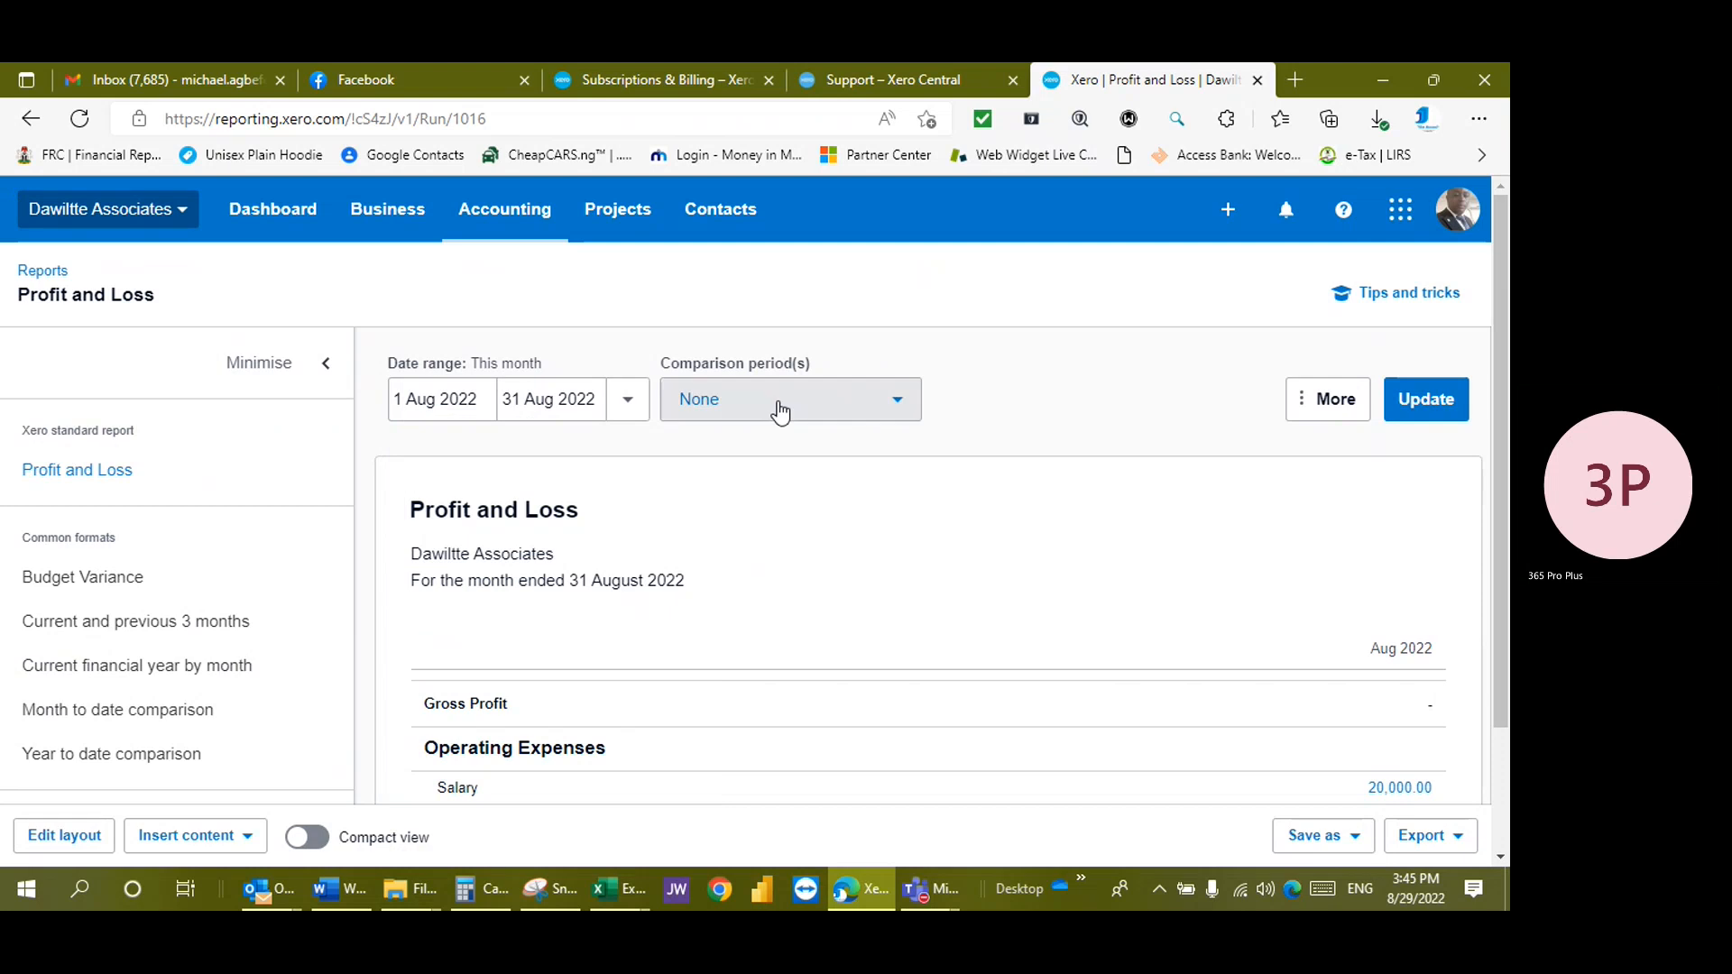
pyautogui.scroll(-3, 933, 622)
pyautogui.scroll(2, 936, 625)
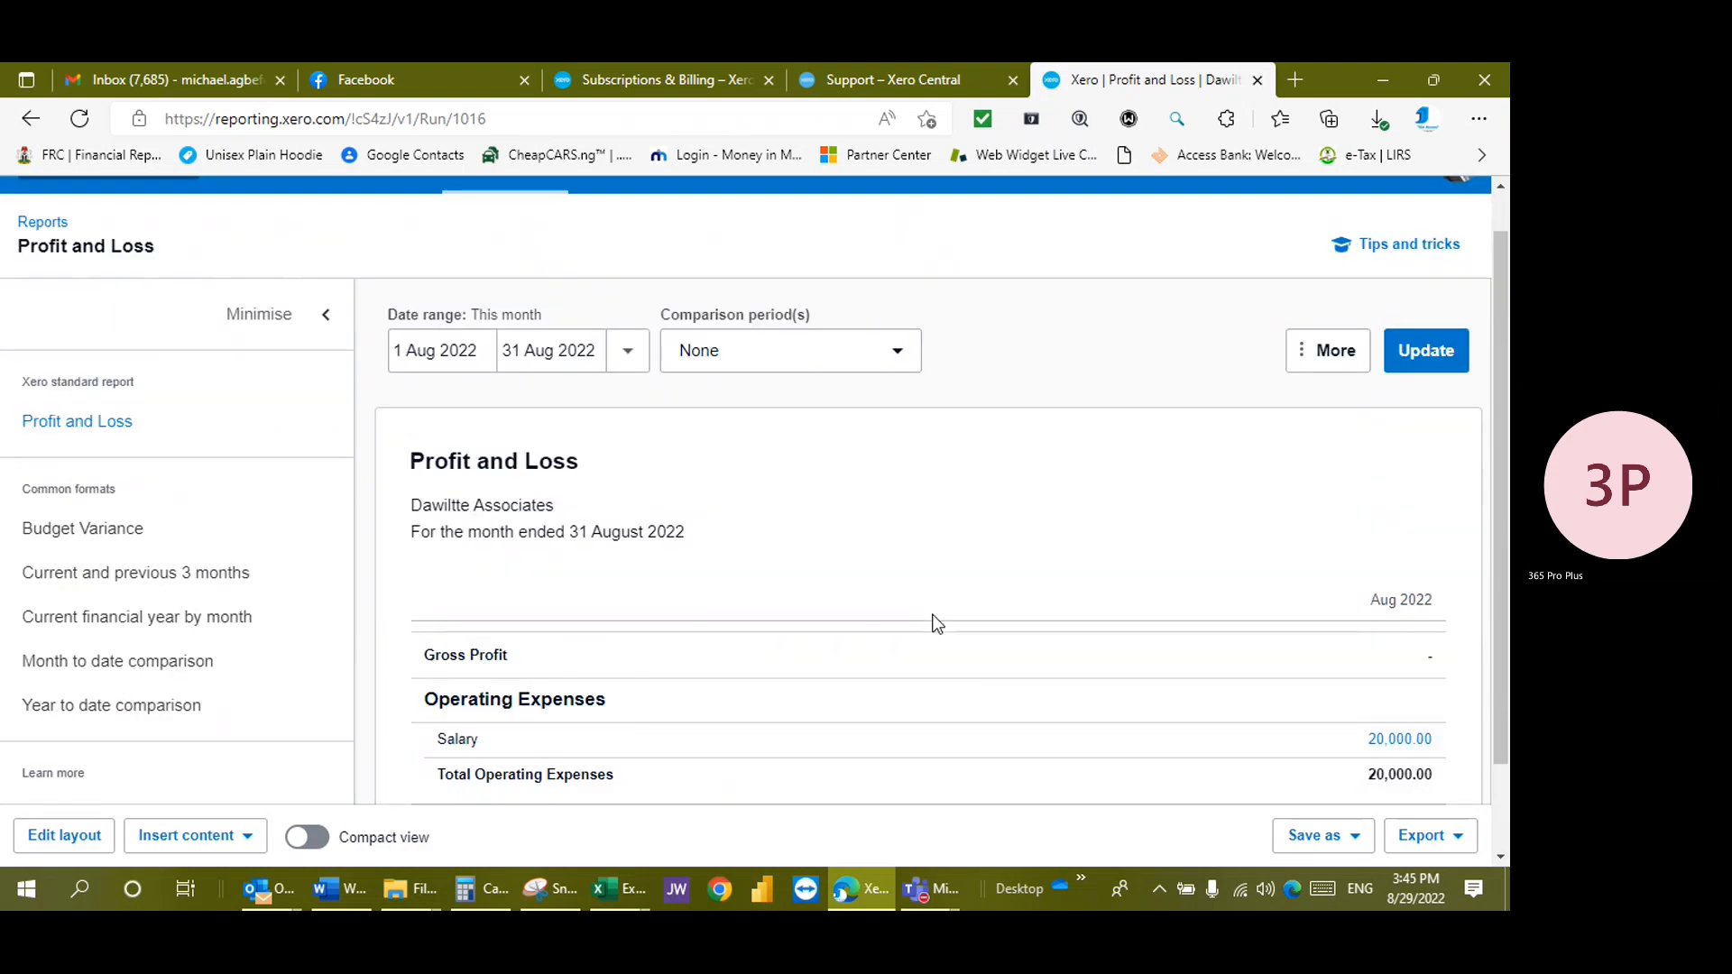
pyautogui.scroll(1, 936, 622)
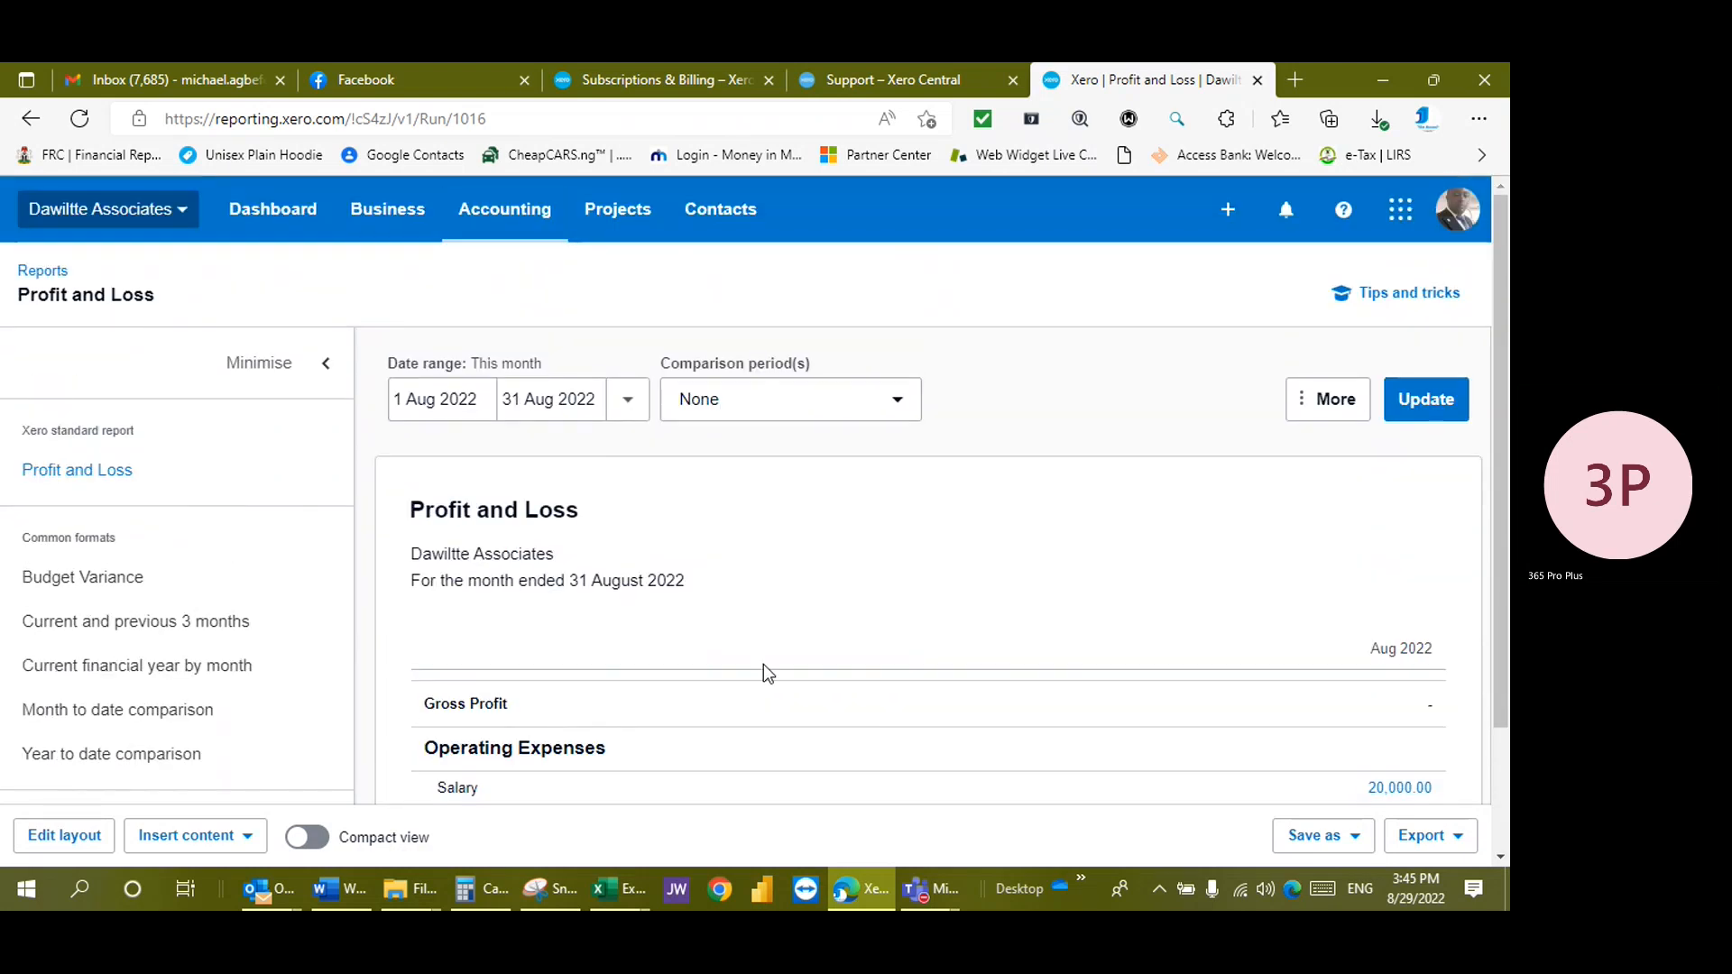
# Open the Year to date comparison of the Profit and Loss and review the transactions behind its 2022 Depreciation expense
pyautogui.click(169, 763)
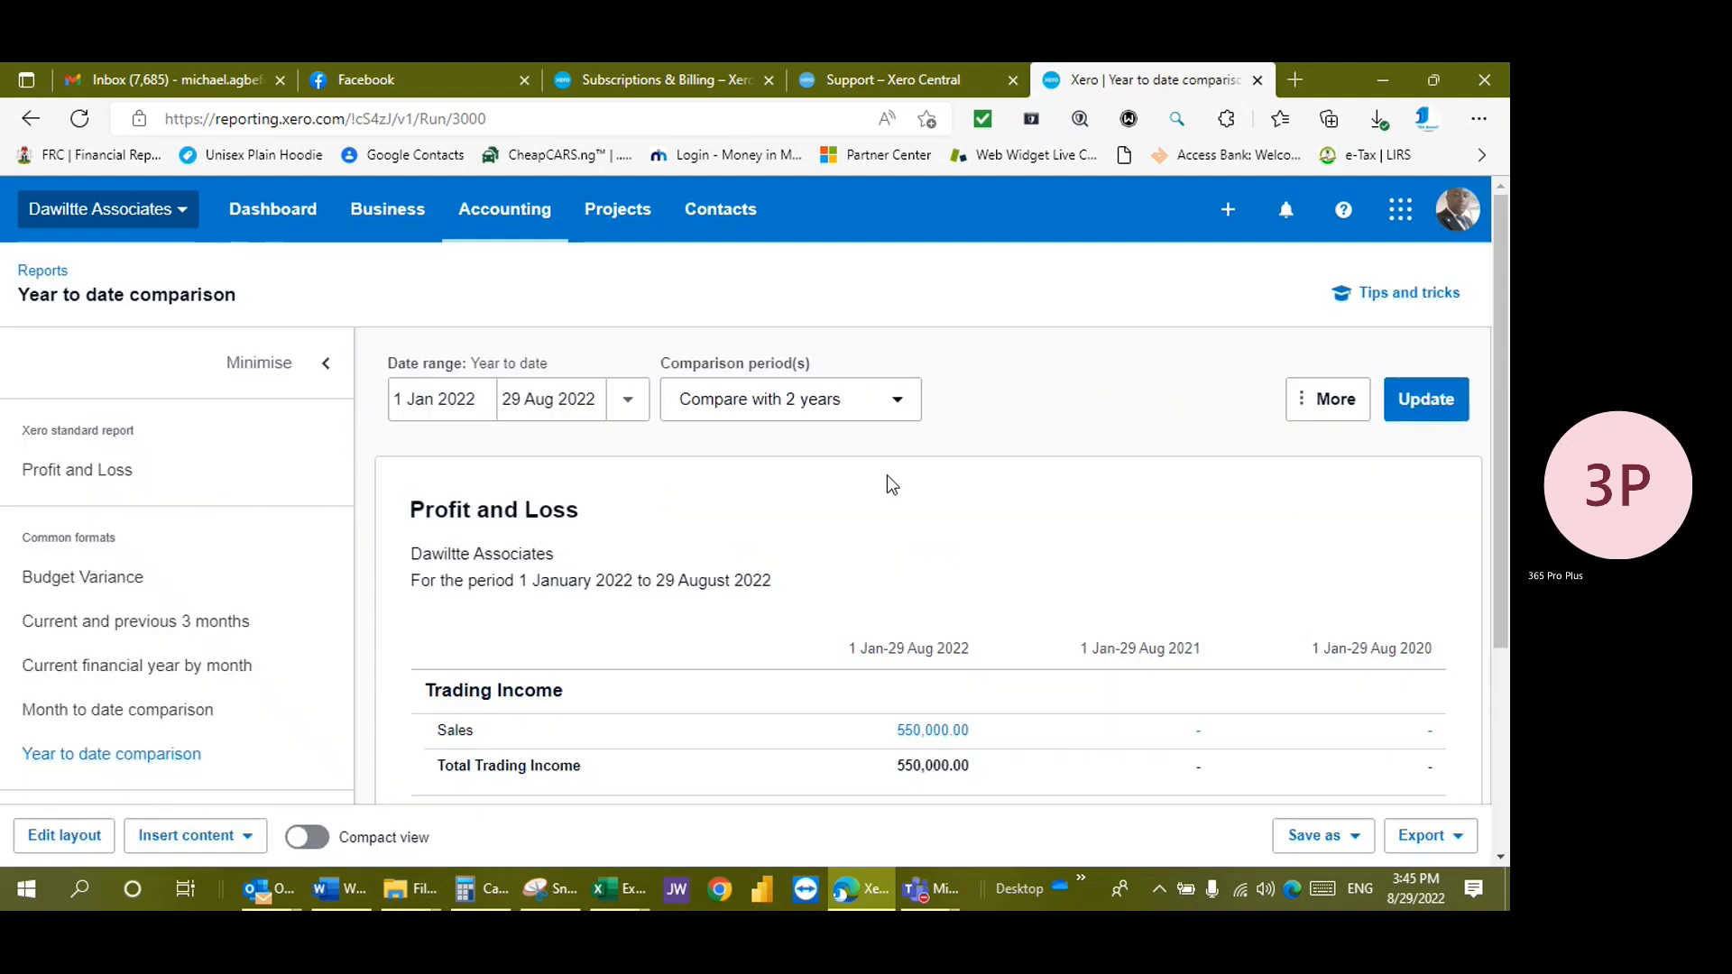
pyautogui.scroll(-2, 1224, 533)
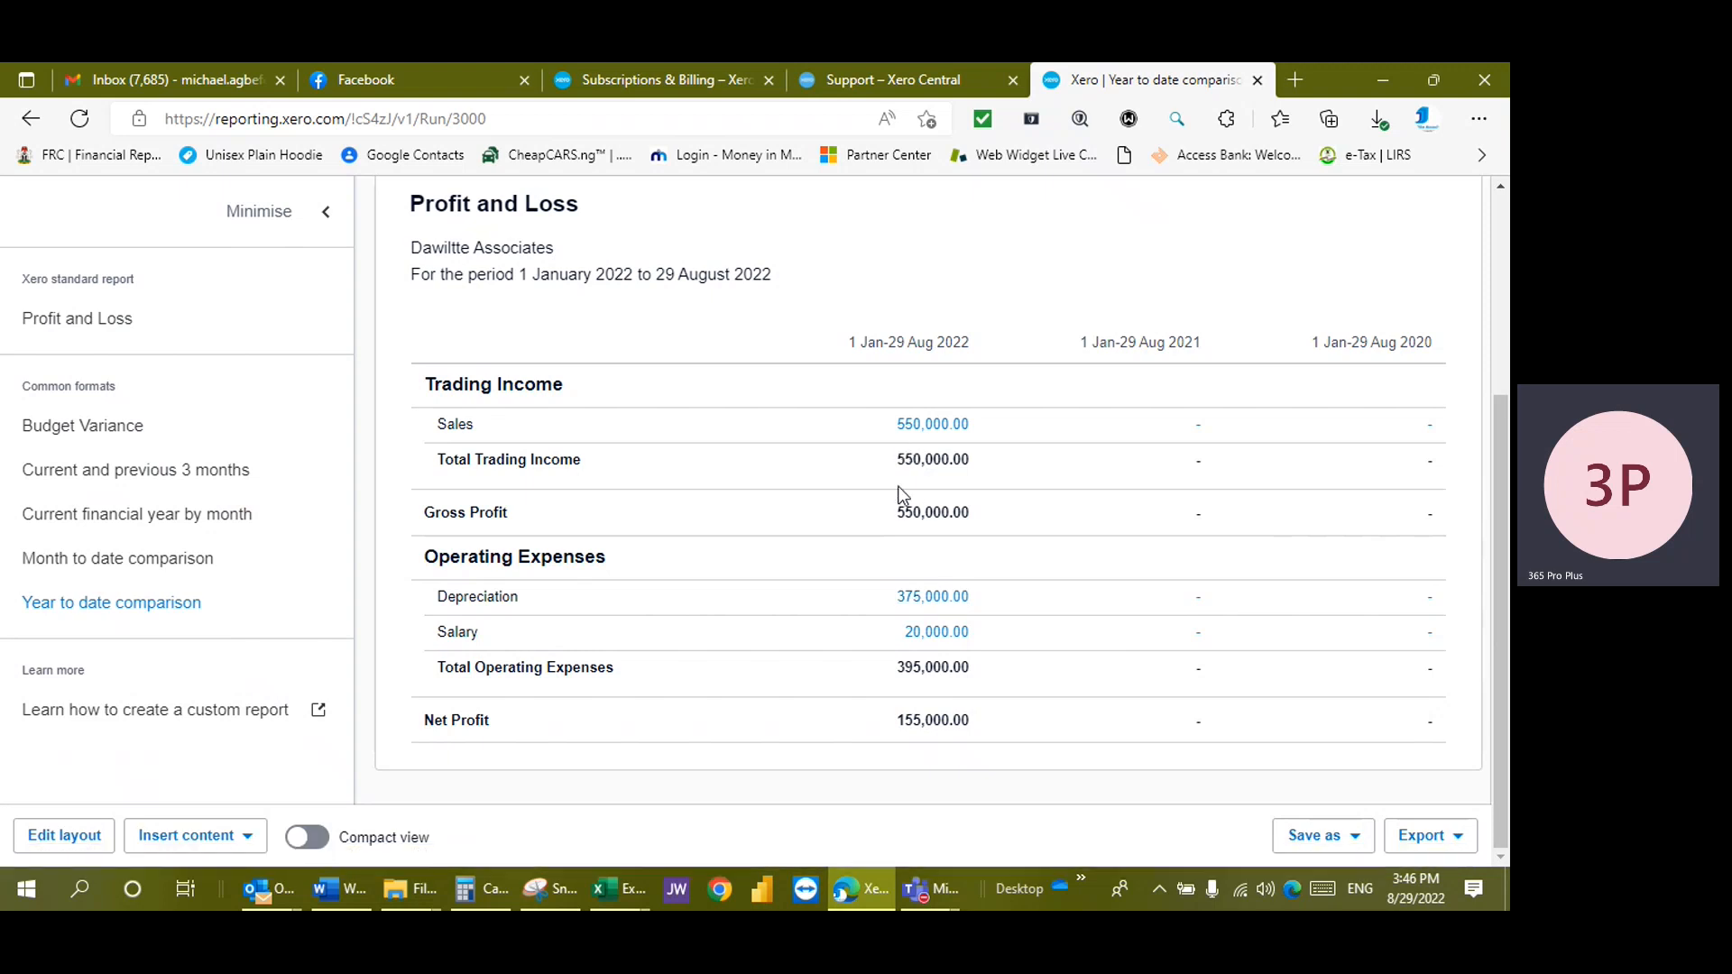
pyautogui.click(947, 604)
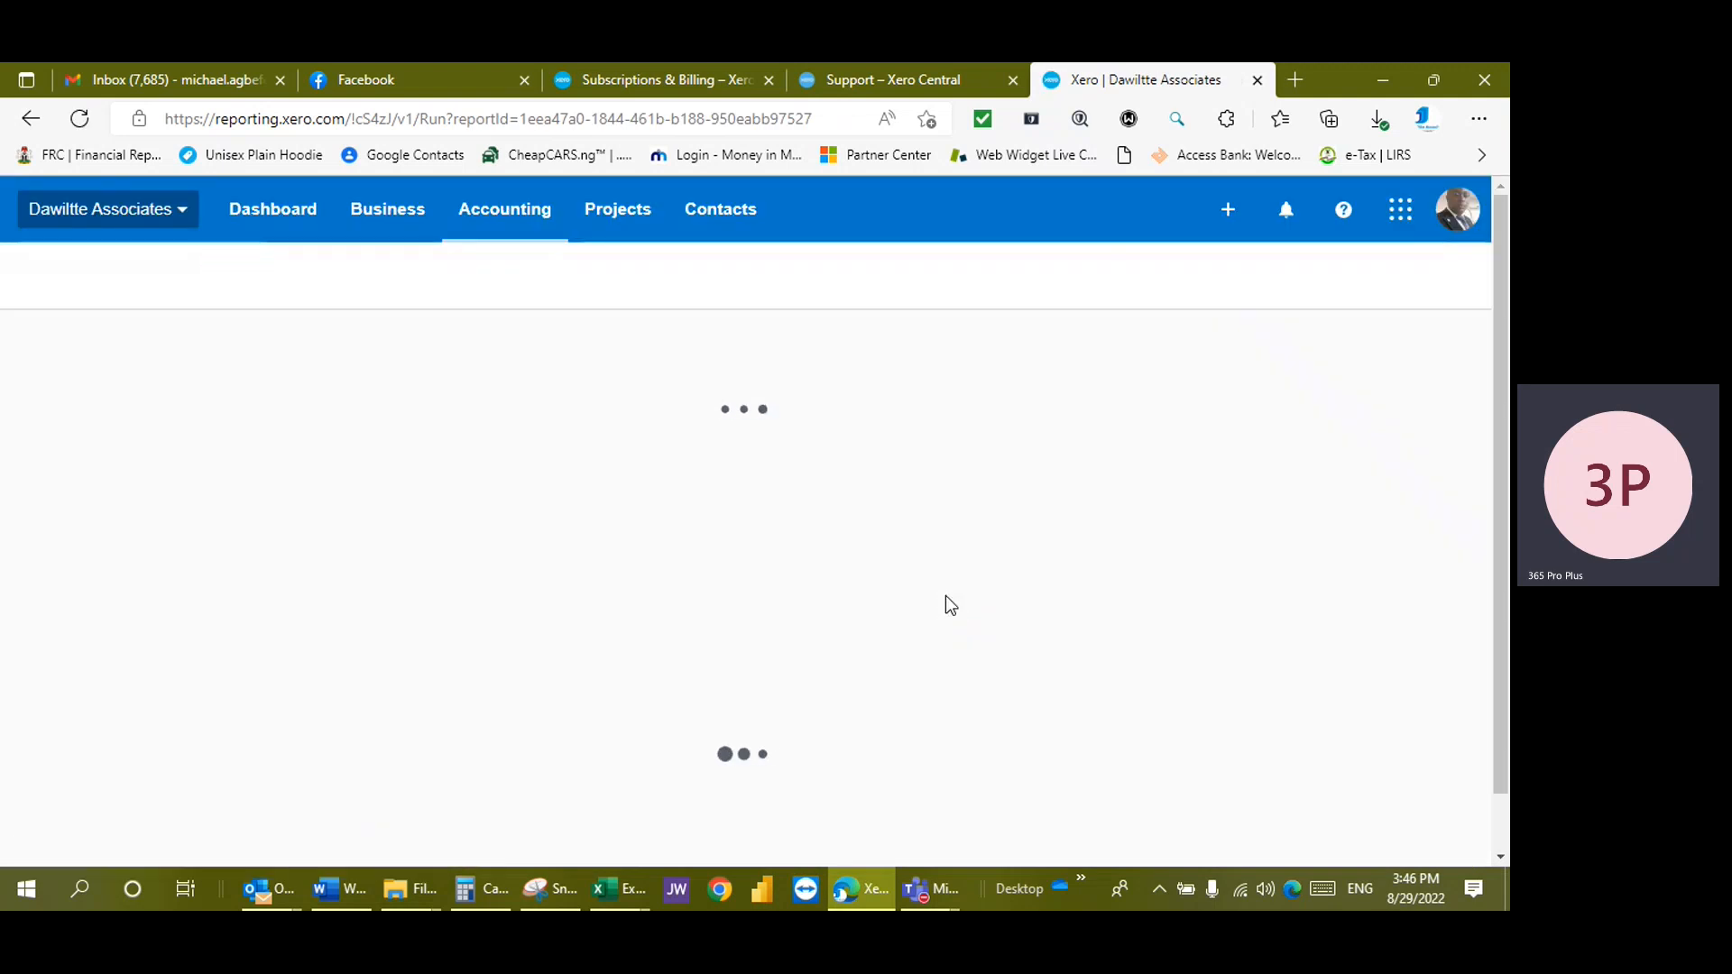
pyautogui.scroll(-5, 890, 630)
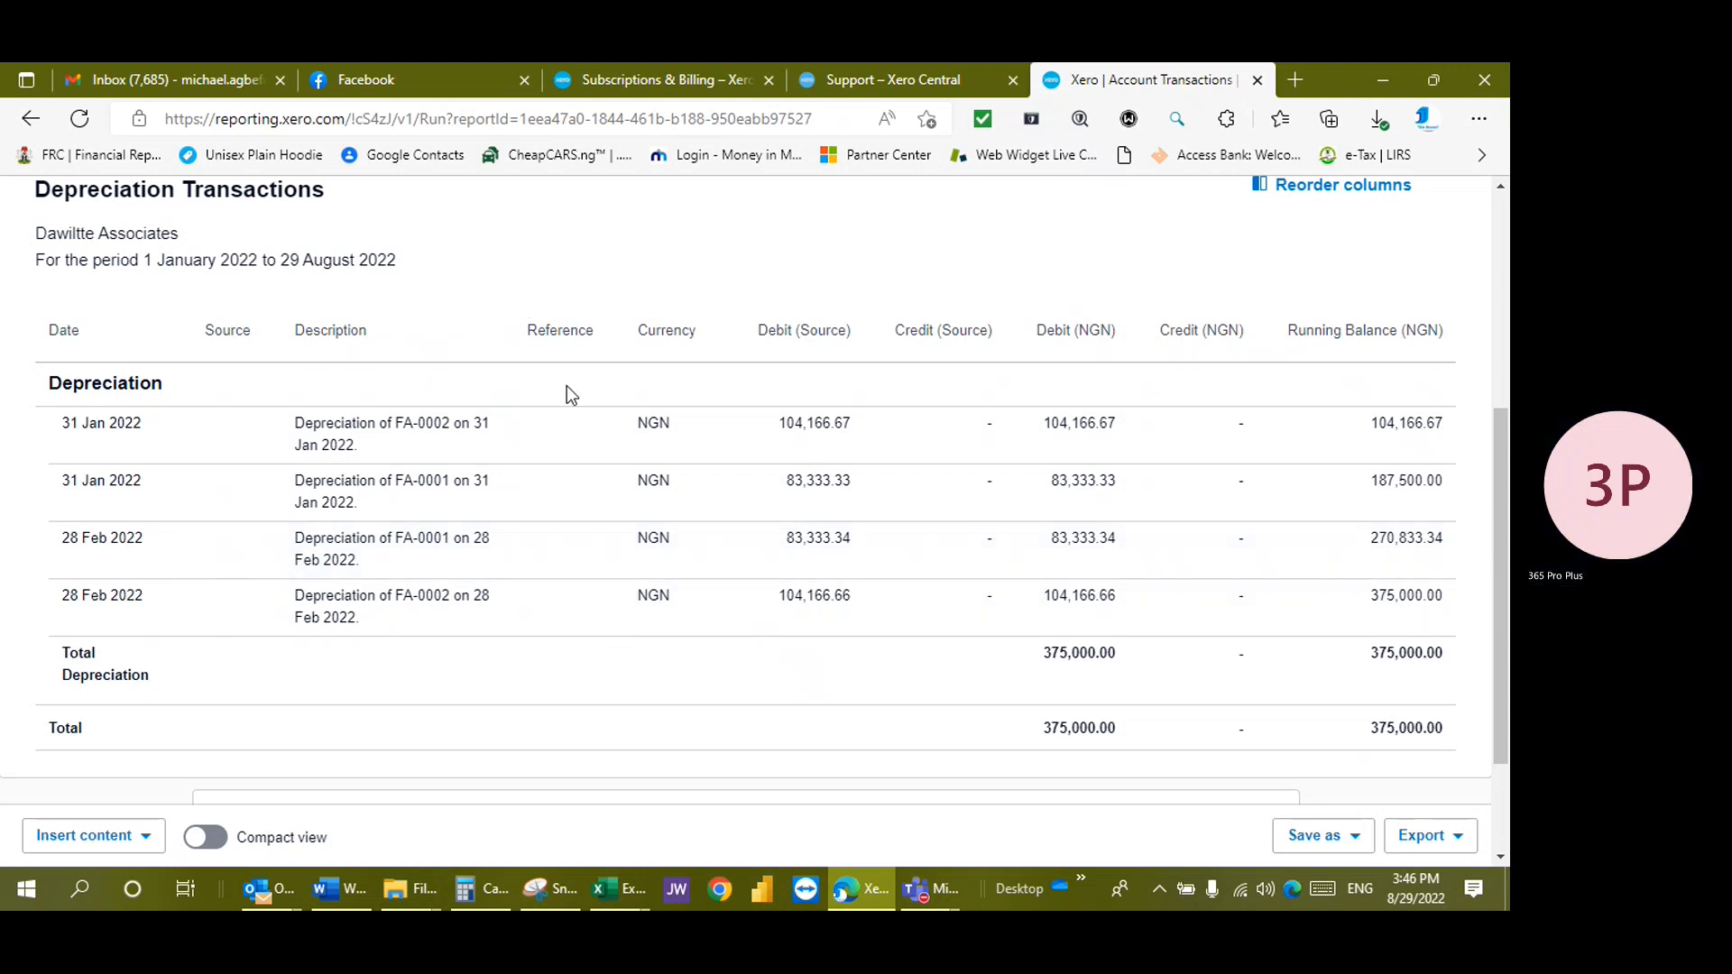
pyautogui.scroll(5, 783, 408)
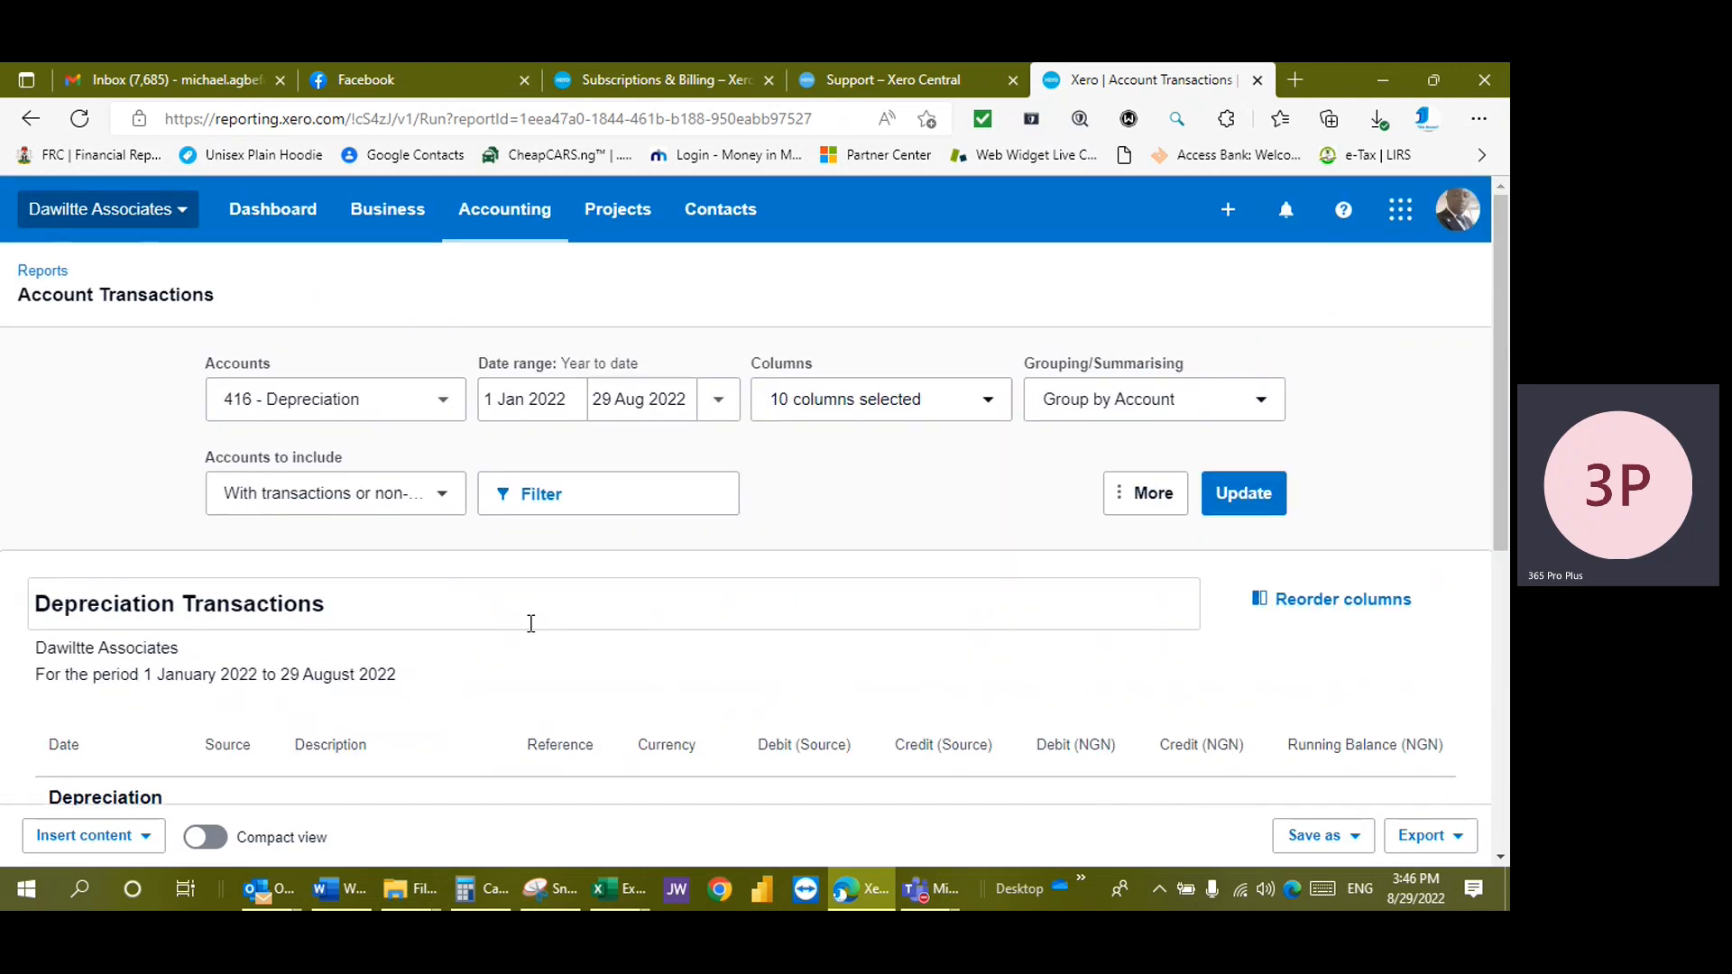
# Return to the fixed assets register, review the registered assets, and run and confirm depreciation up to 31 Mar 2022
pyautogui.click(468, 237)
pyautogui.scroll(-2, 532, 803)
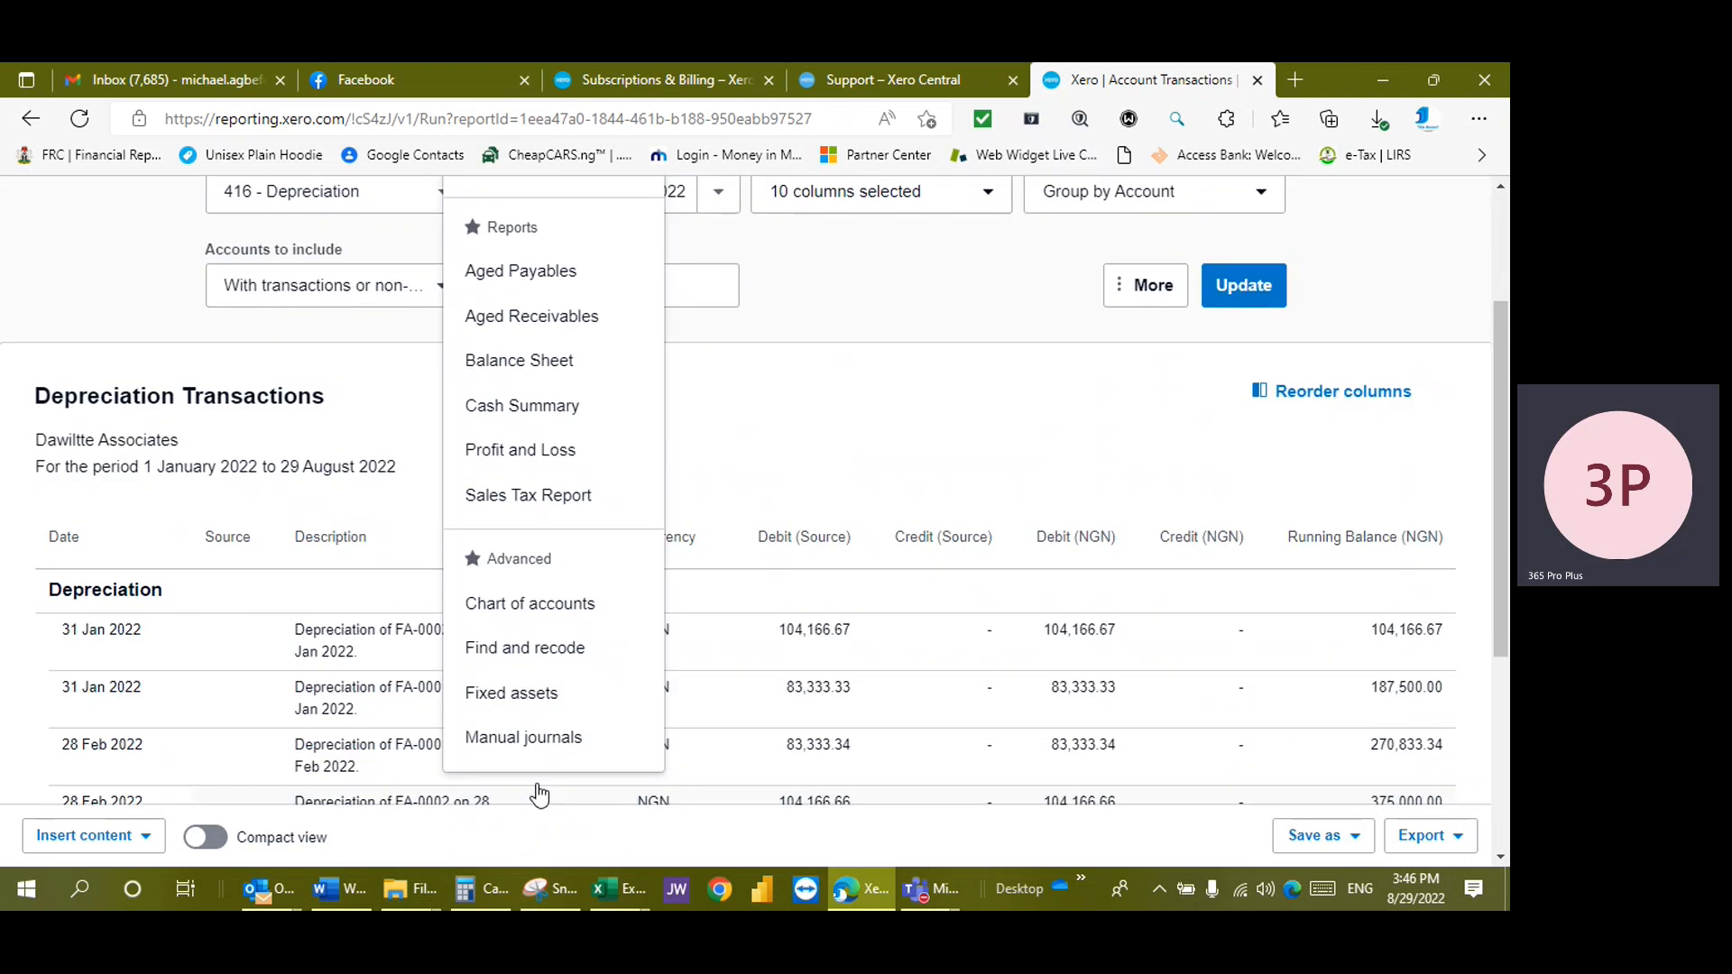
pyautogui.click(541, 699)
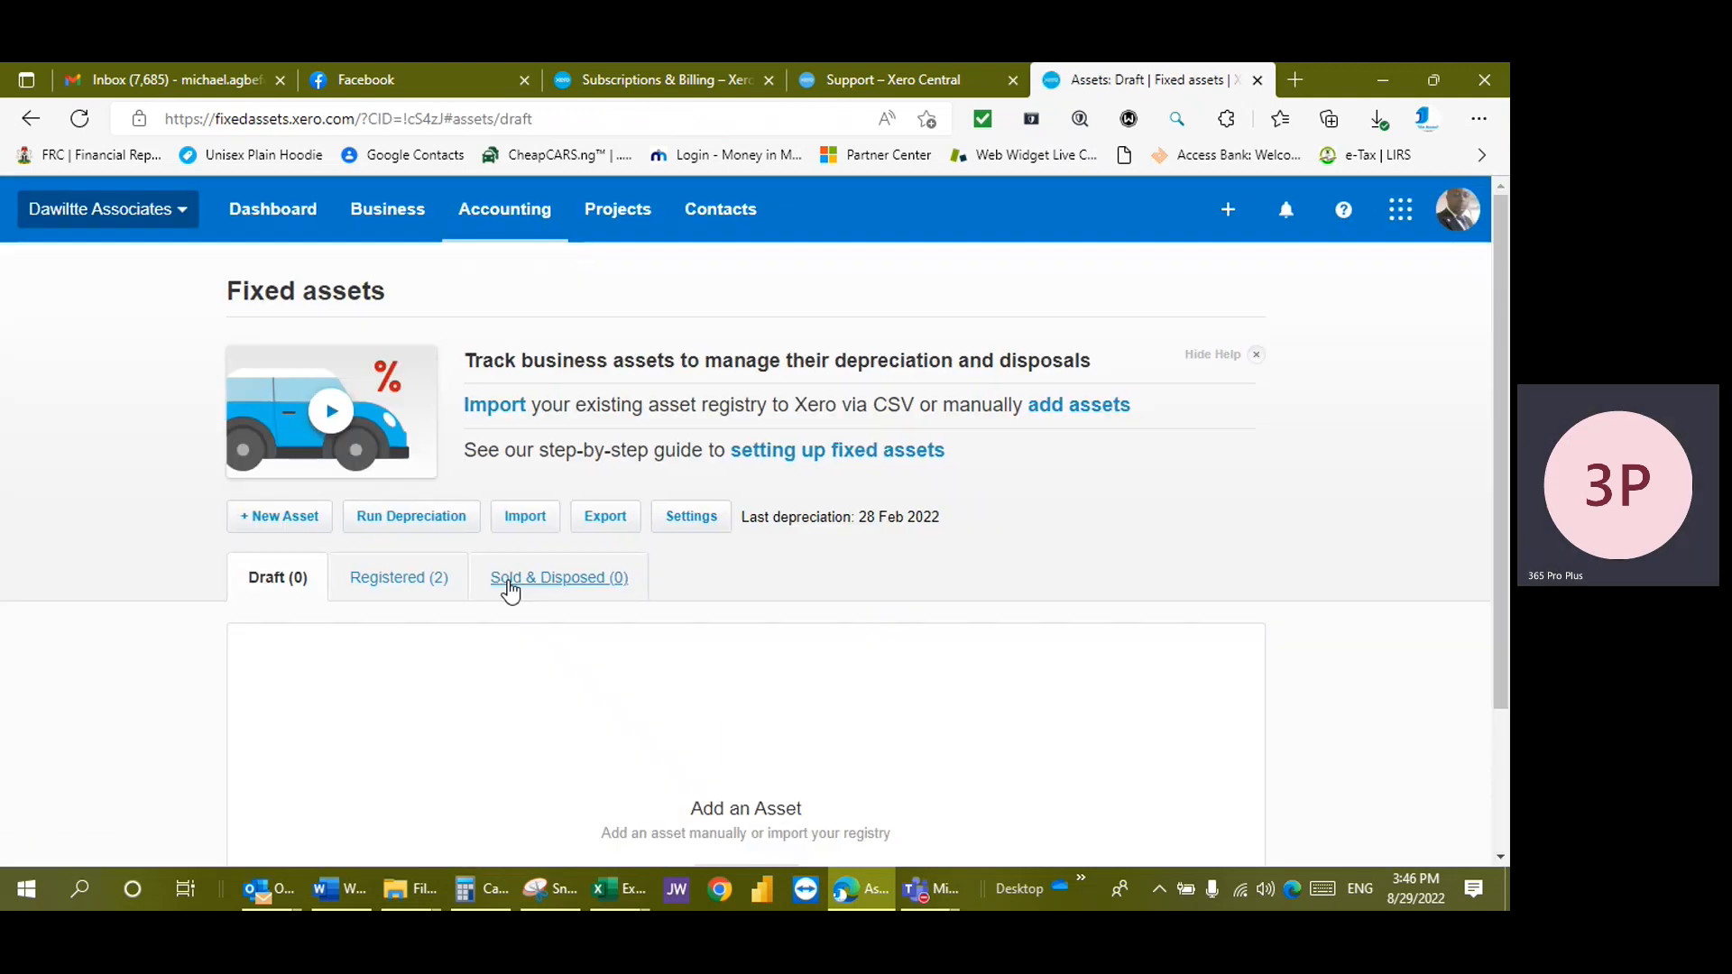
pyautogui.click(379, 582)
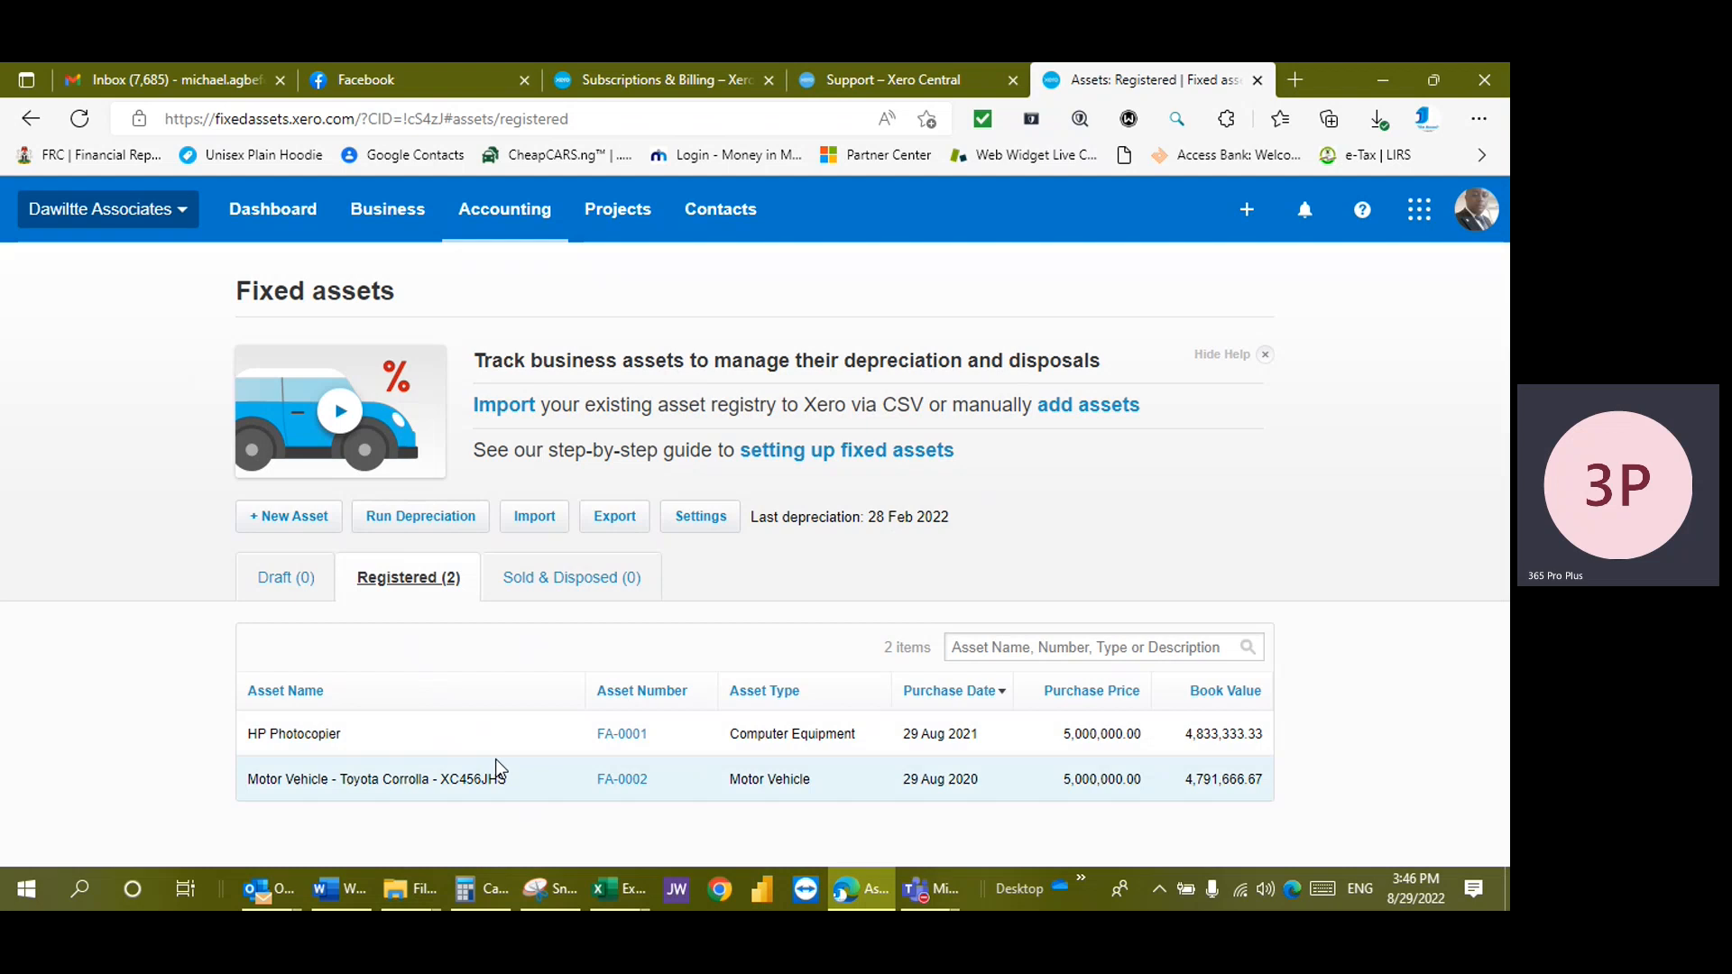
pyautogui.click(393, 523)
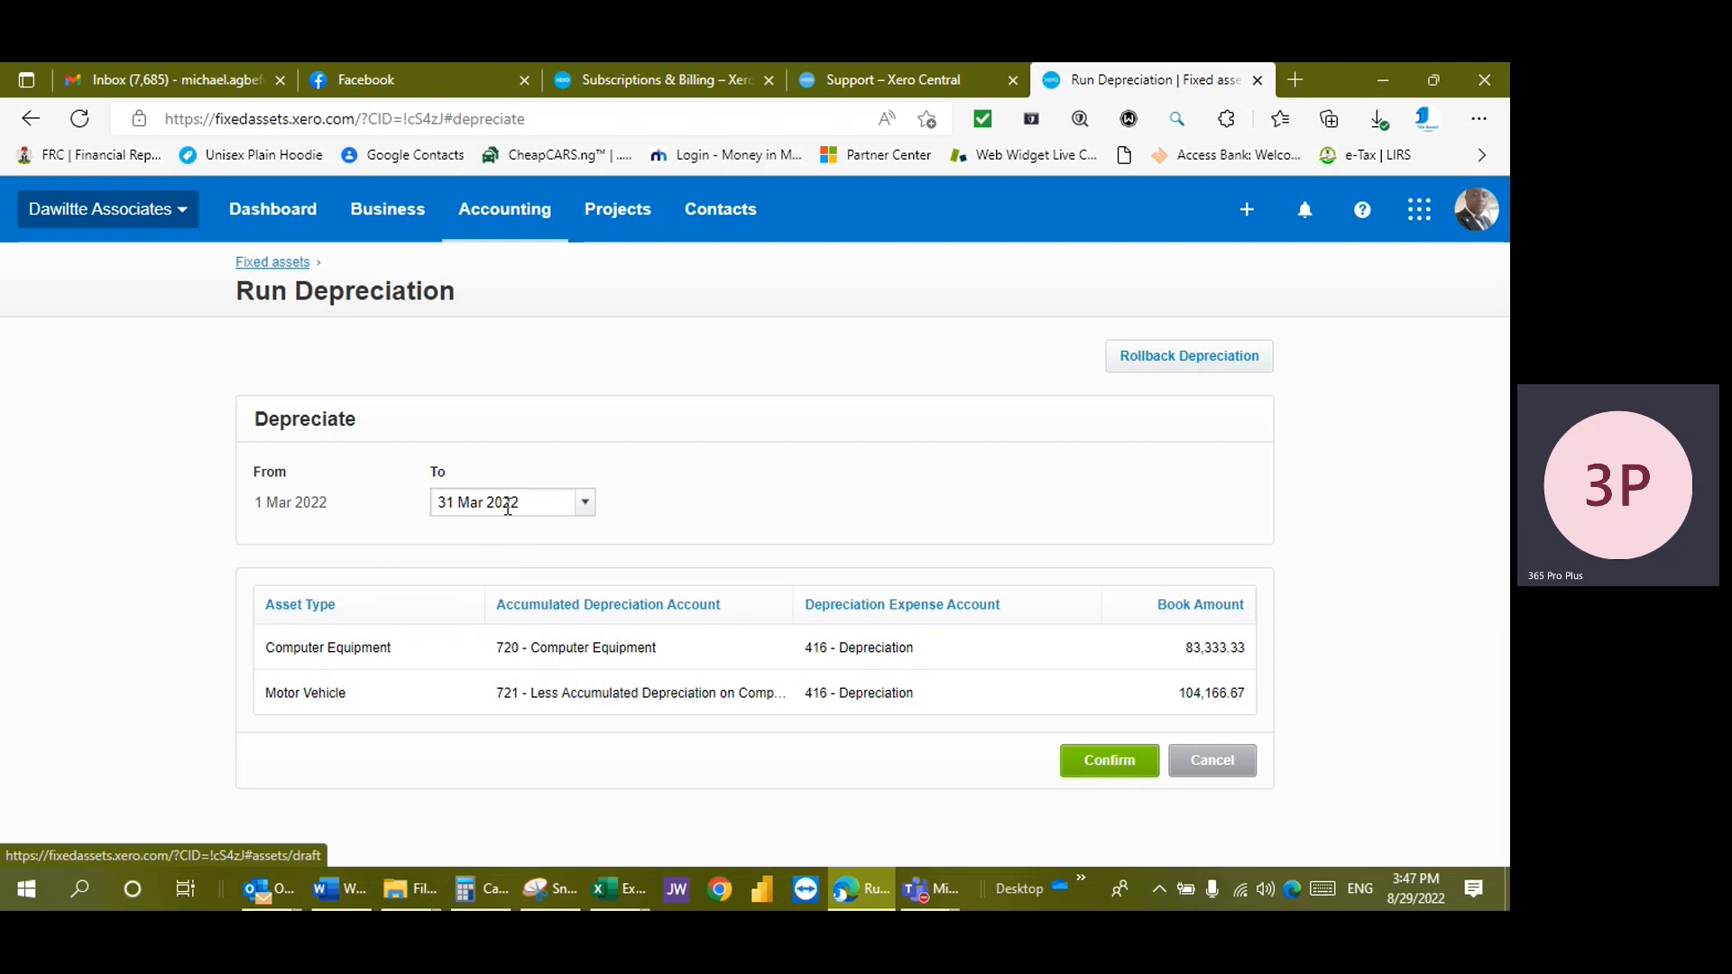
pyautogui.click(1110, 762)
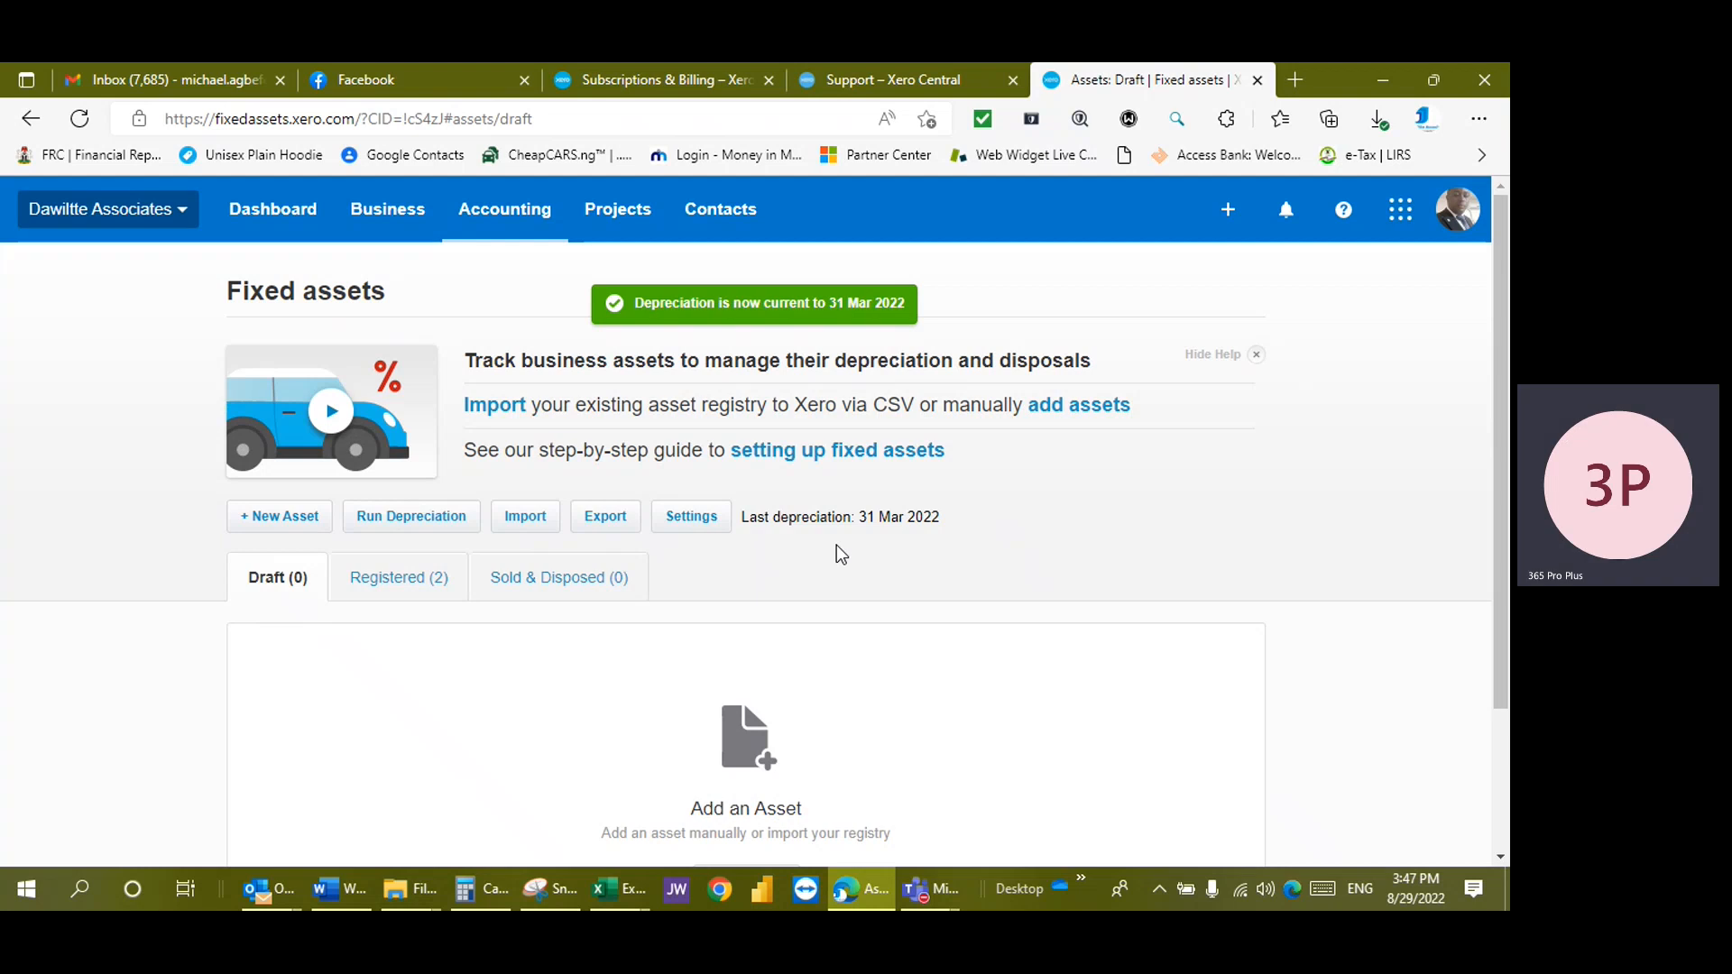
# Run and confirm depreciation for the registered assets up to 30 Apr 2022, followed by a run up to 31 May 2022
pyautogui.click(393, 582)
pyautogui.click(421, 517)
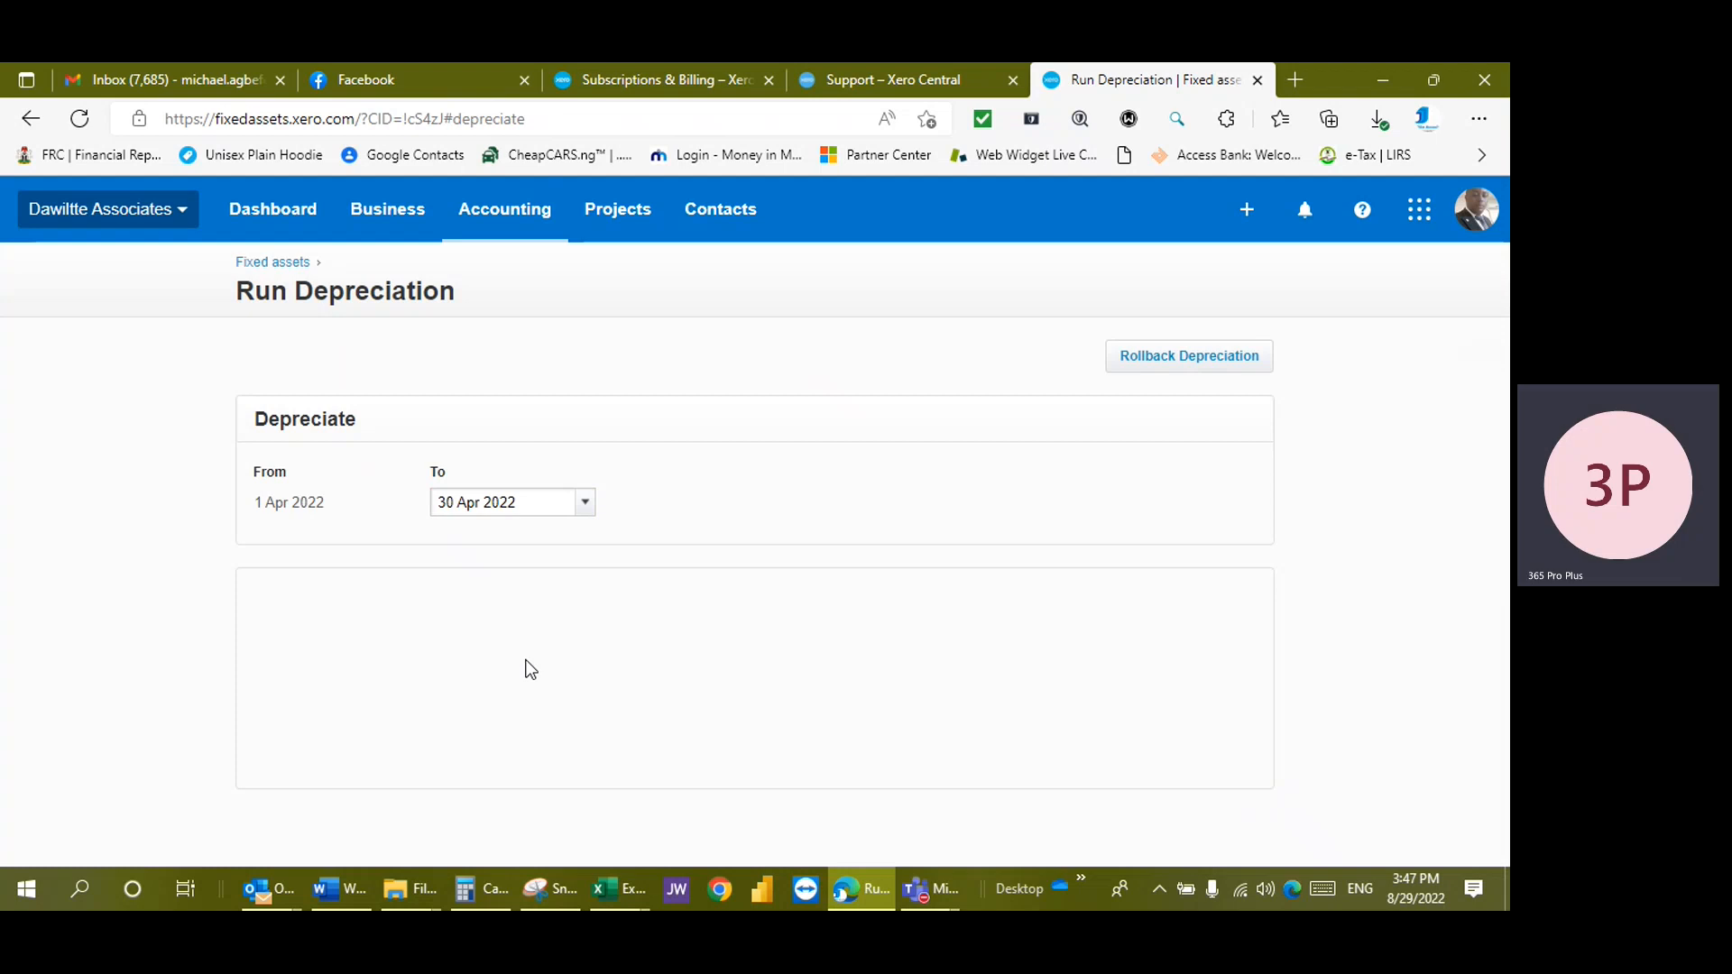
pyautogui.click(1082, 766)
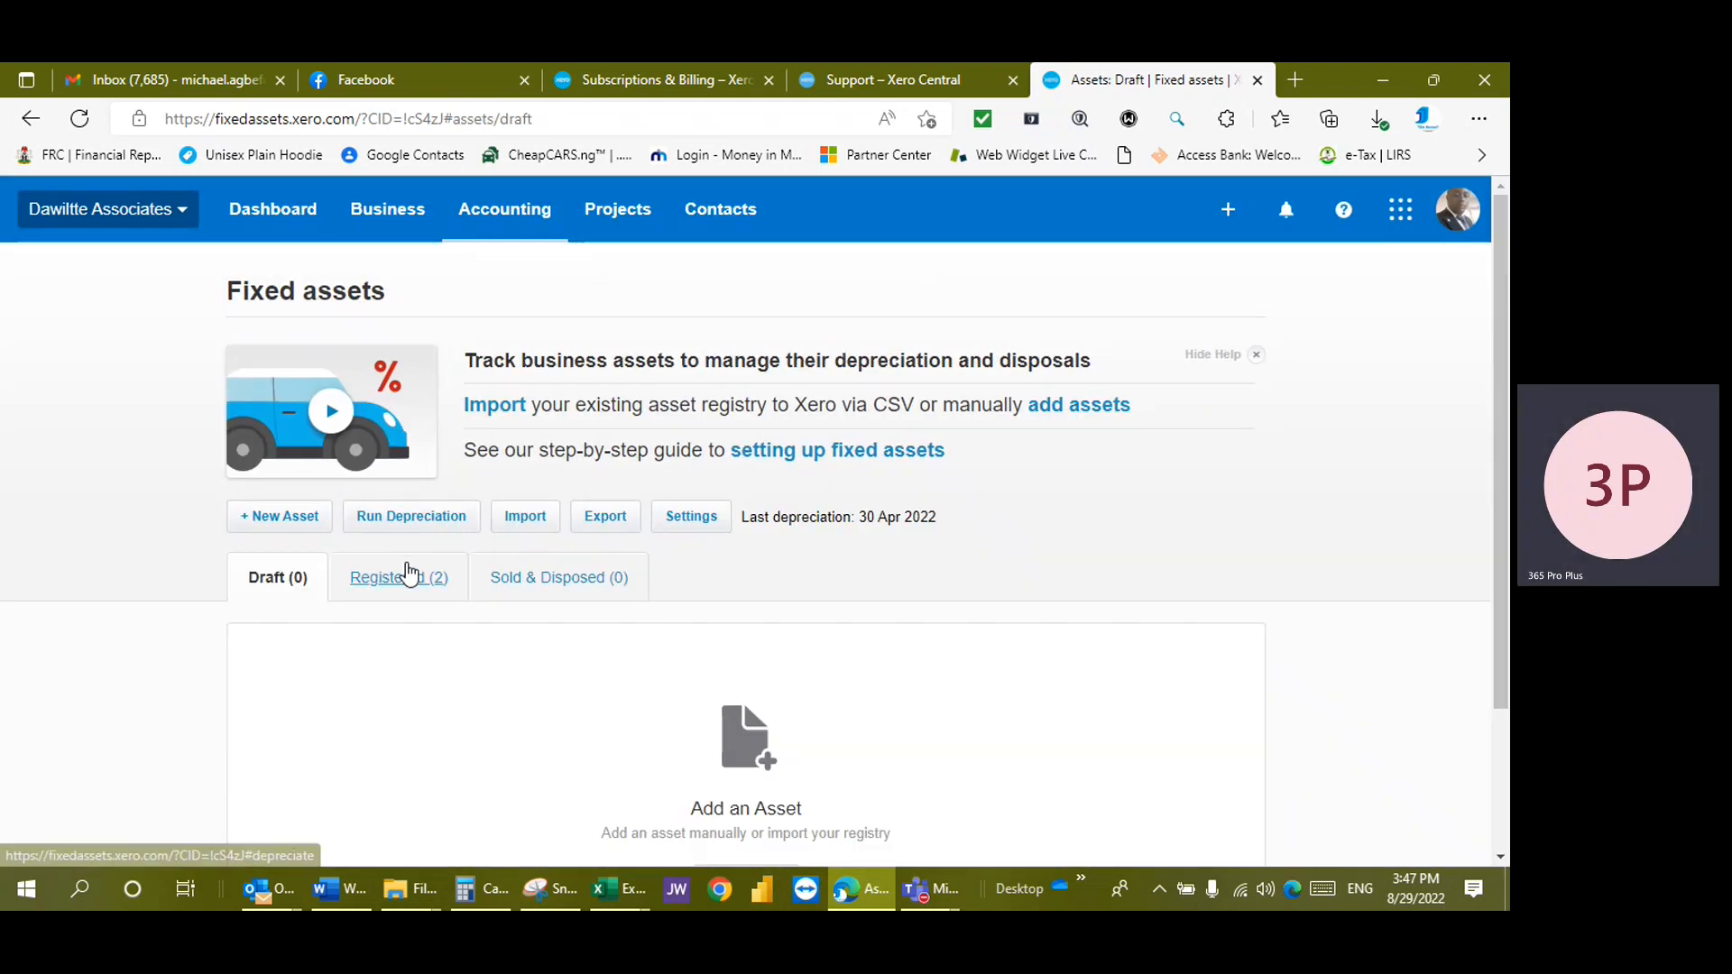
pyautogui.click(408, 573)
pyautogui.click(413, 514)
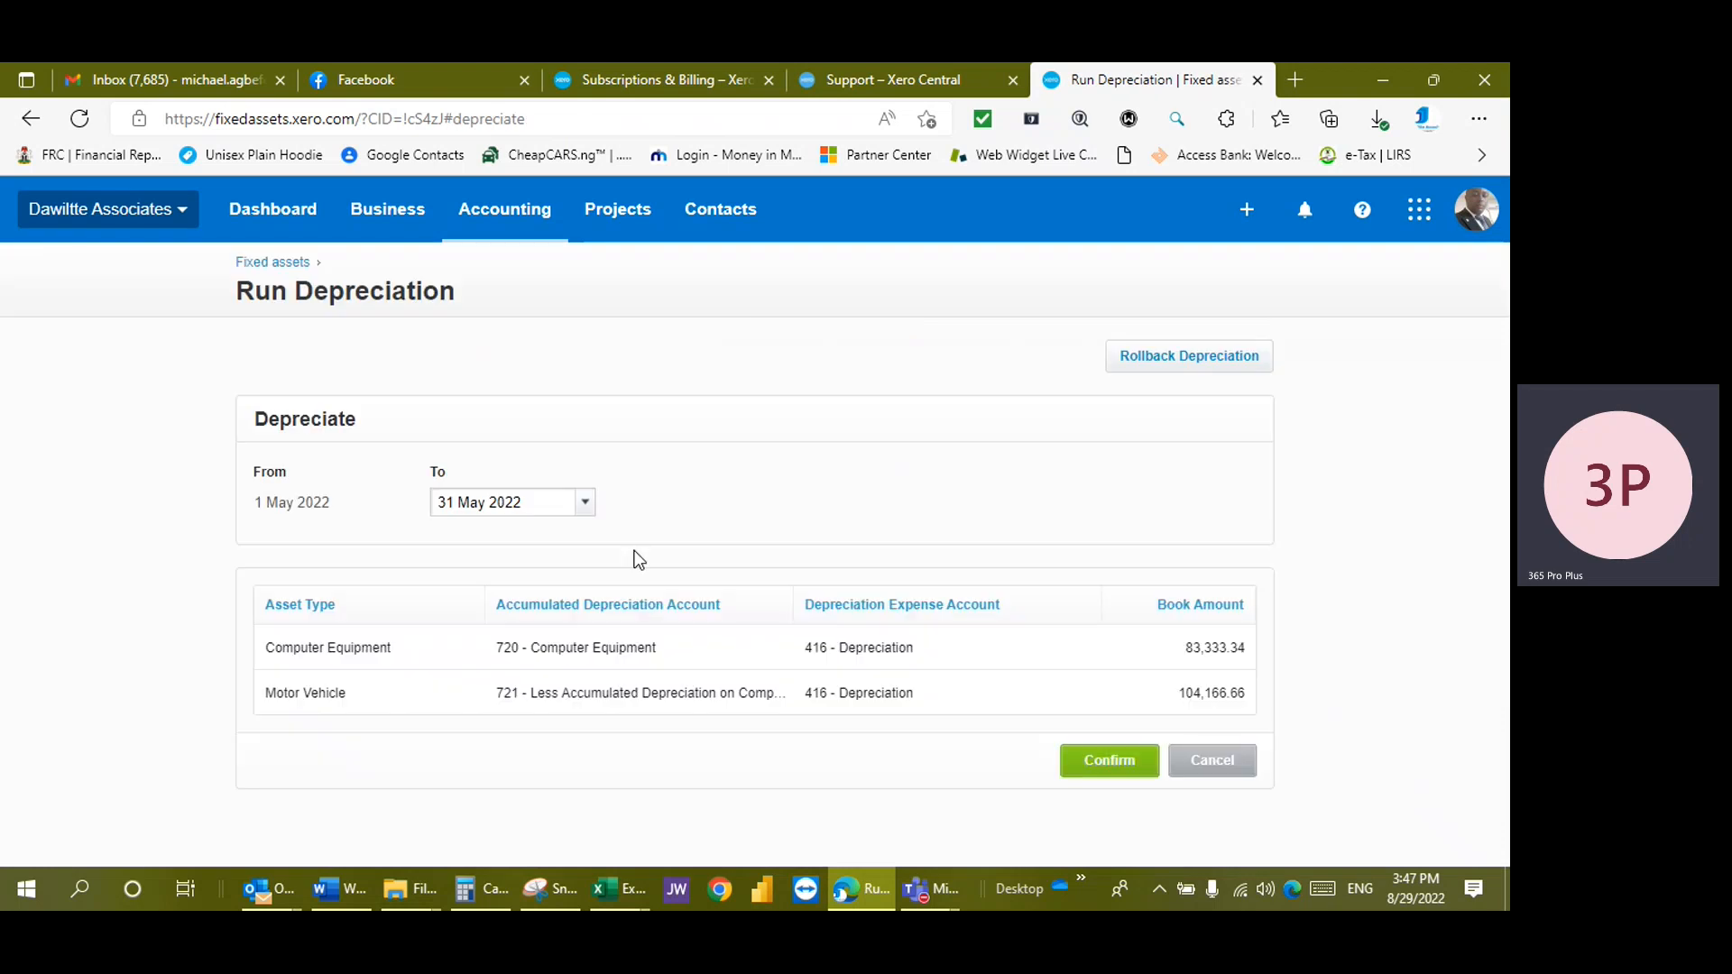
pyautogui.click(1111, 758)
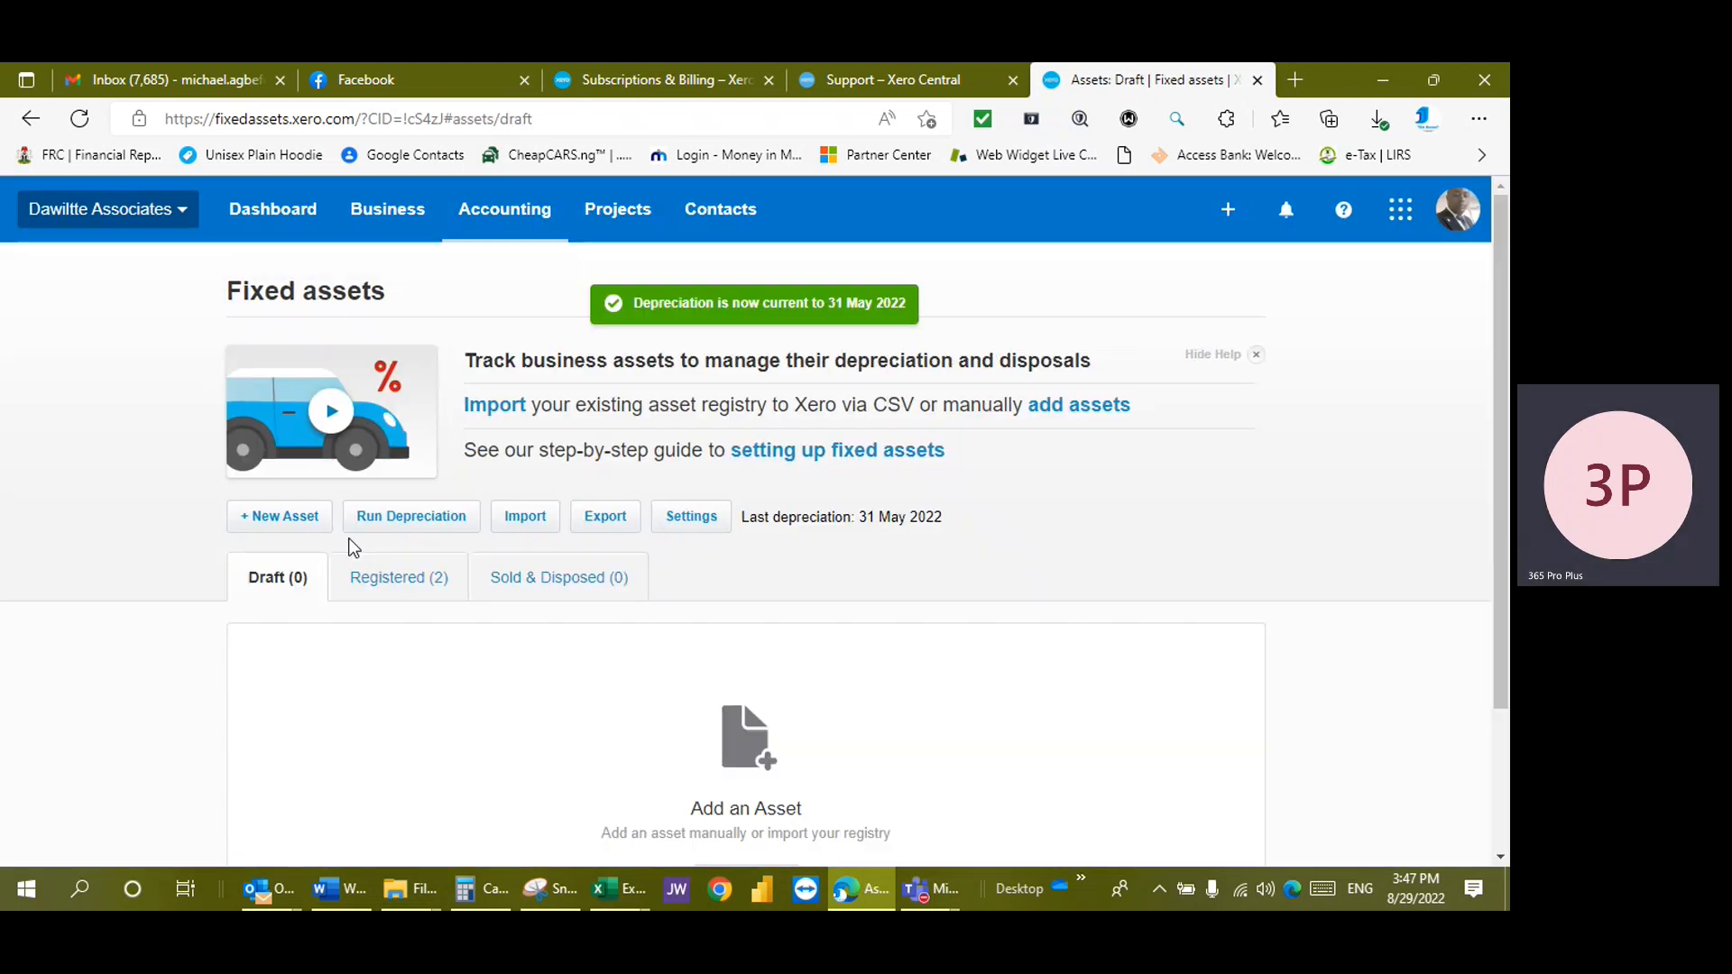
# Run and confirm depreciation up to 30 Jun 2022, review the registered assets, and run it up to 31 Jul 2022
pyautogui.click(379, 519)
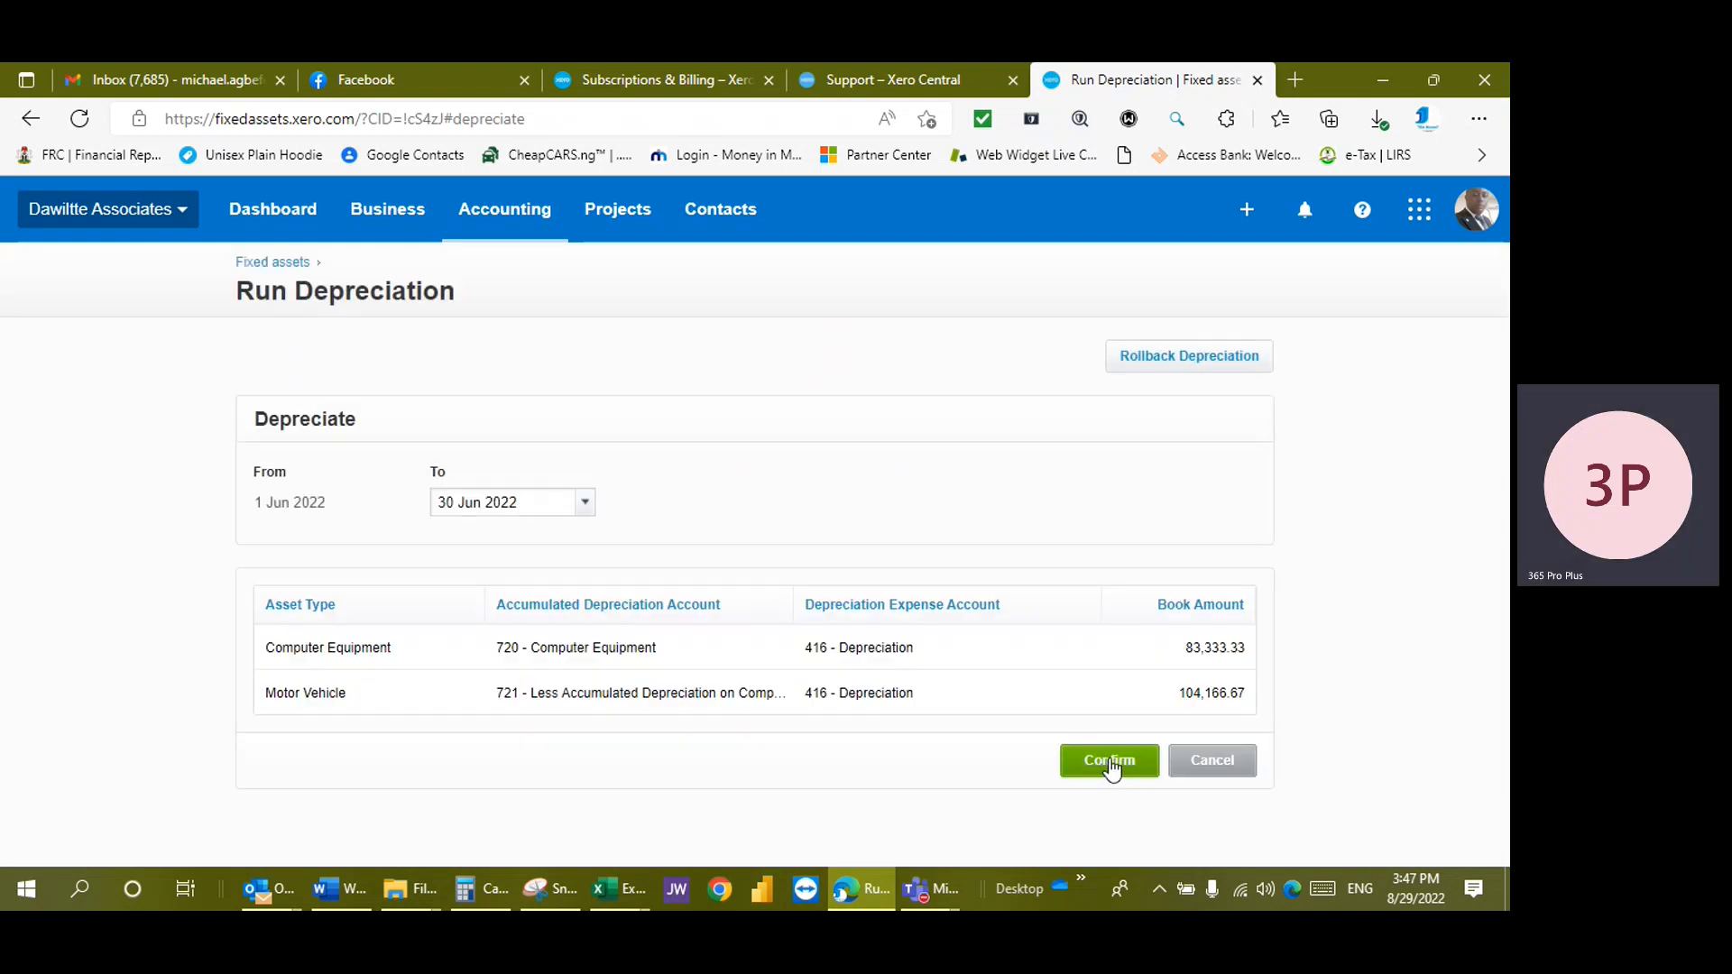
pyautogui.click(1109, 761)
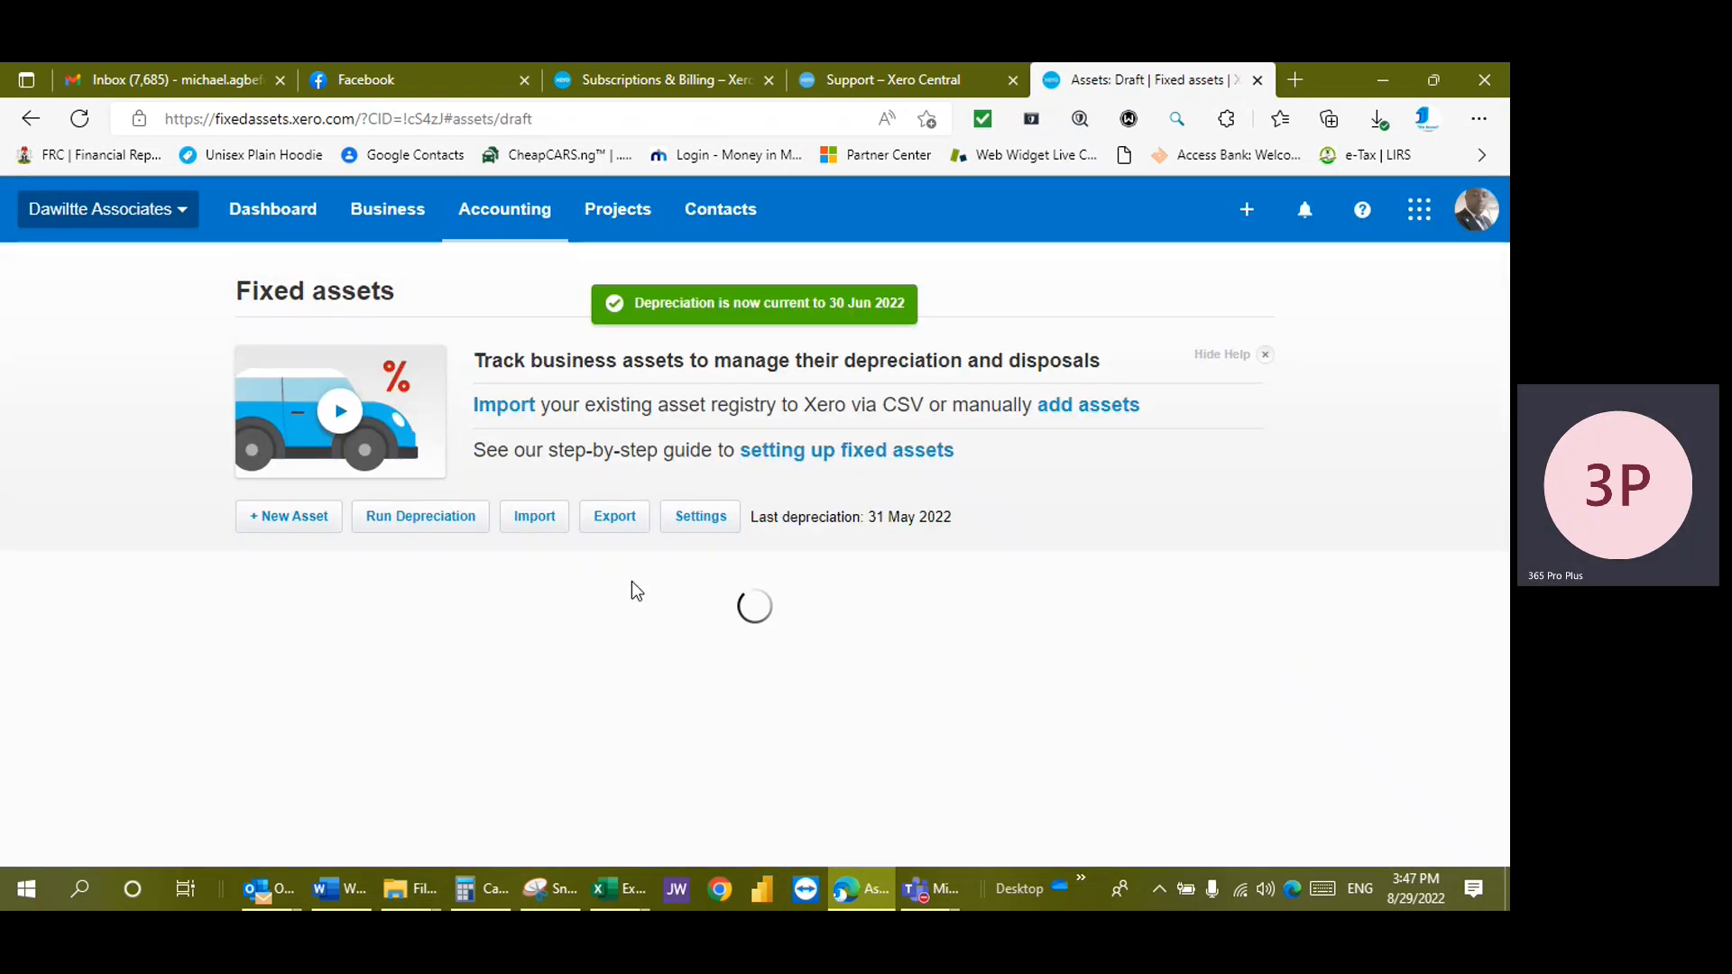
pyautogui.click(388, 582)
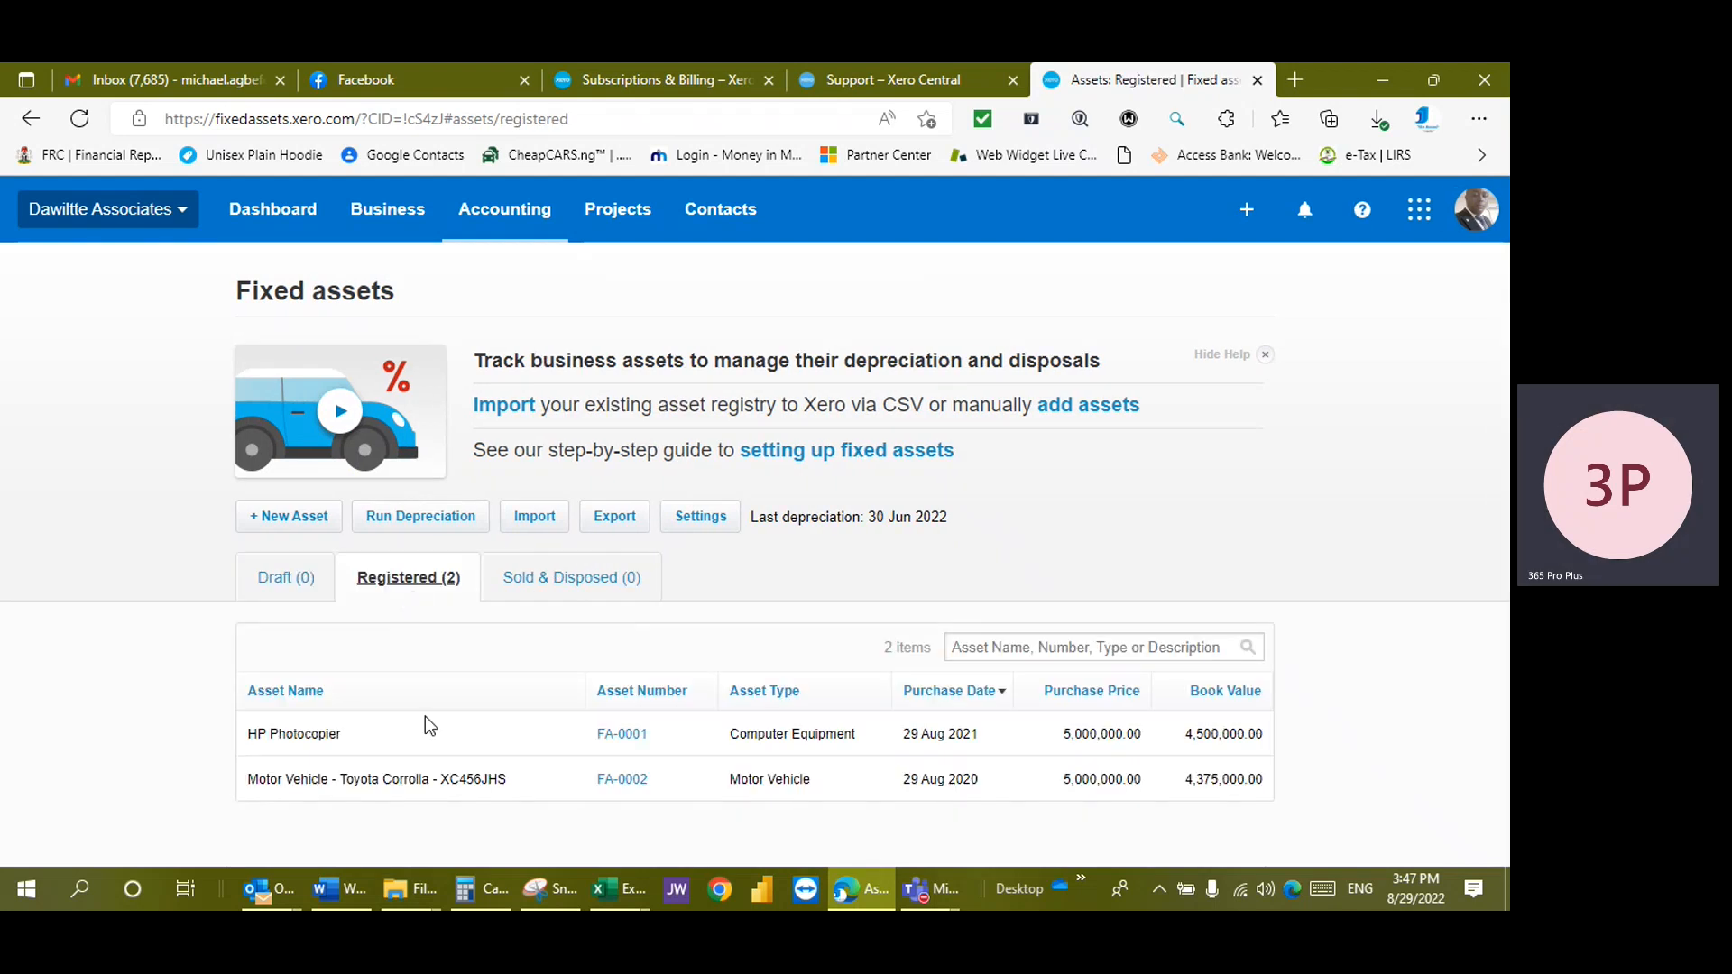
pyautogui.click(433, 513)
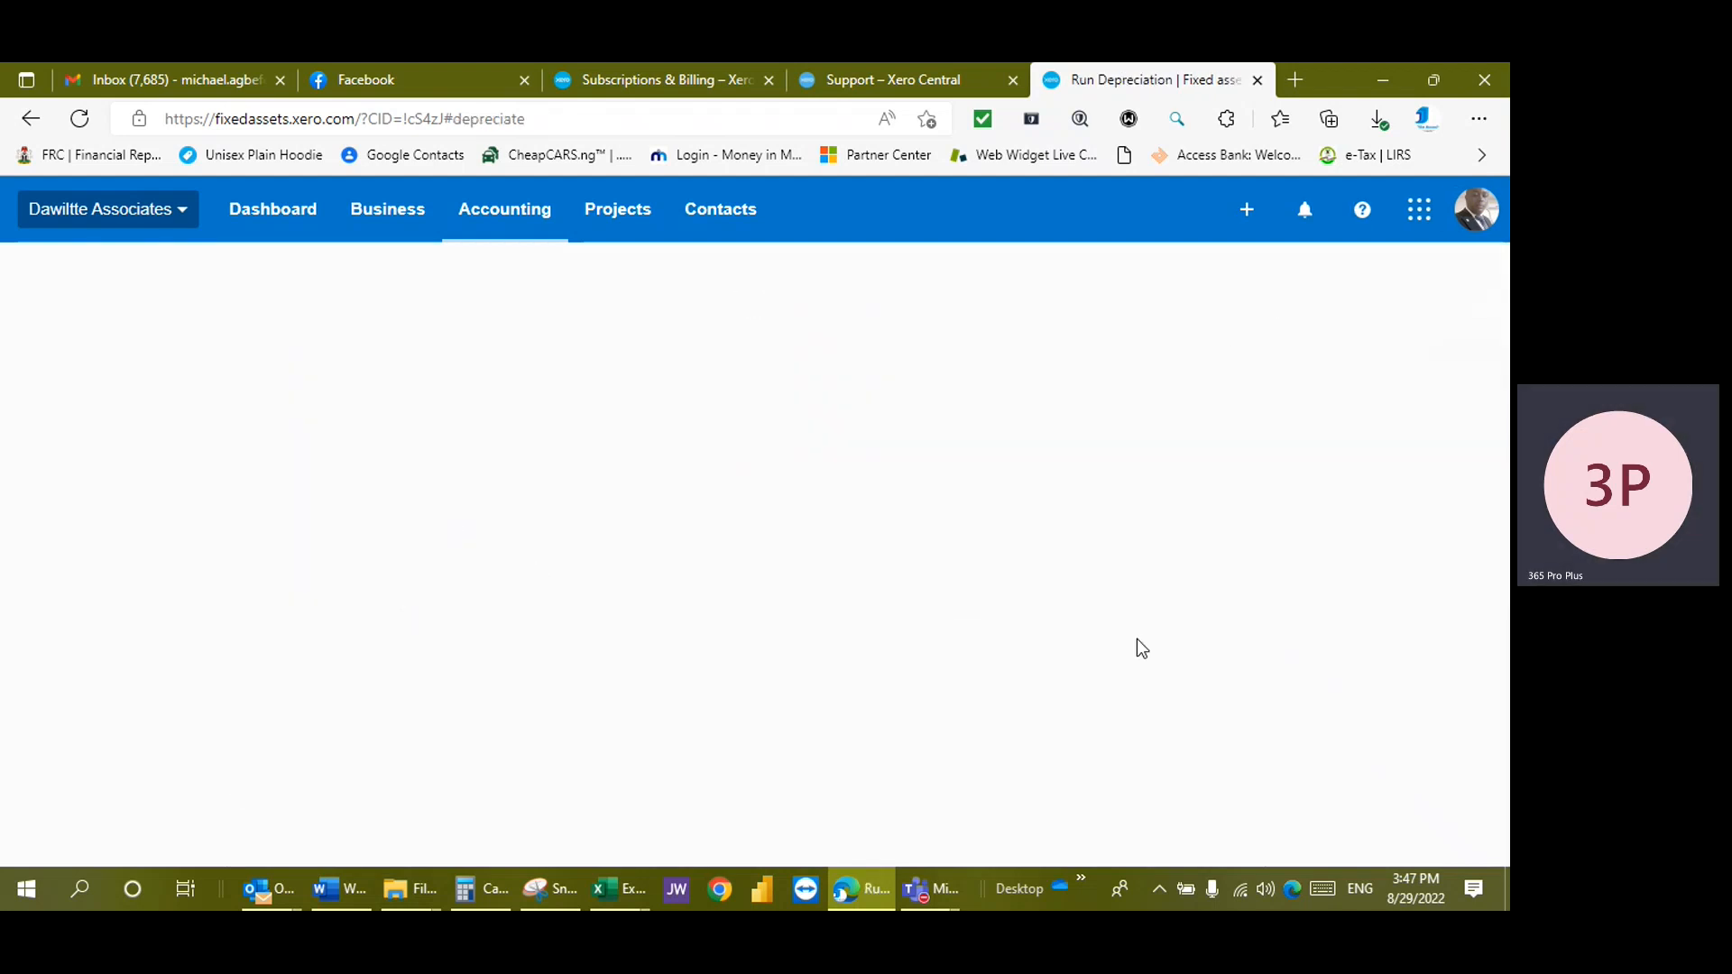
pyautogui.click(1105, 761)
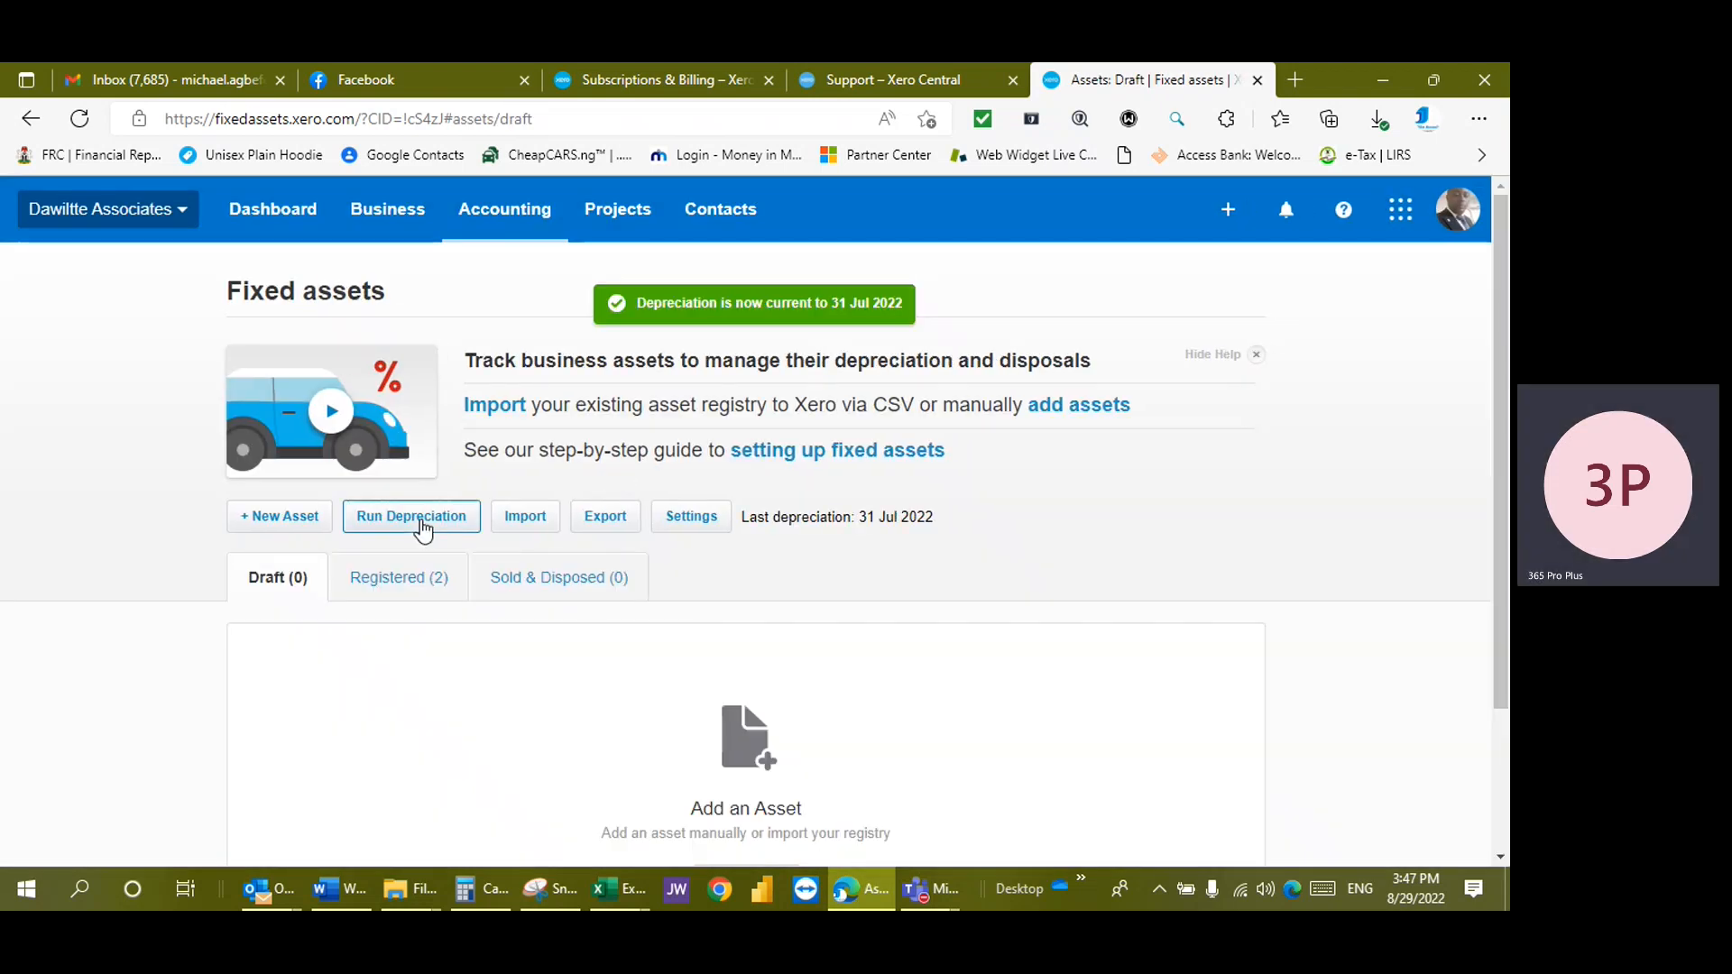
# Run and confirm depreciation for the registered assets up to 31 Aug 2022, and display the registered assets list
pyautogui.click(417, 578)
pyautogui.click(414, 514)
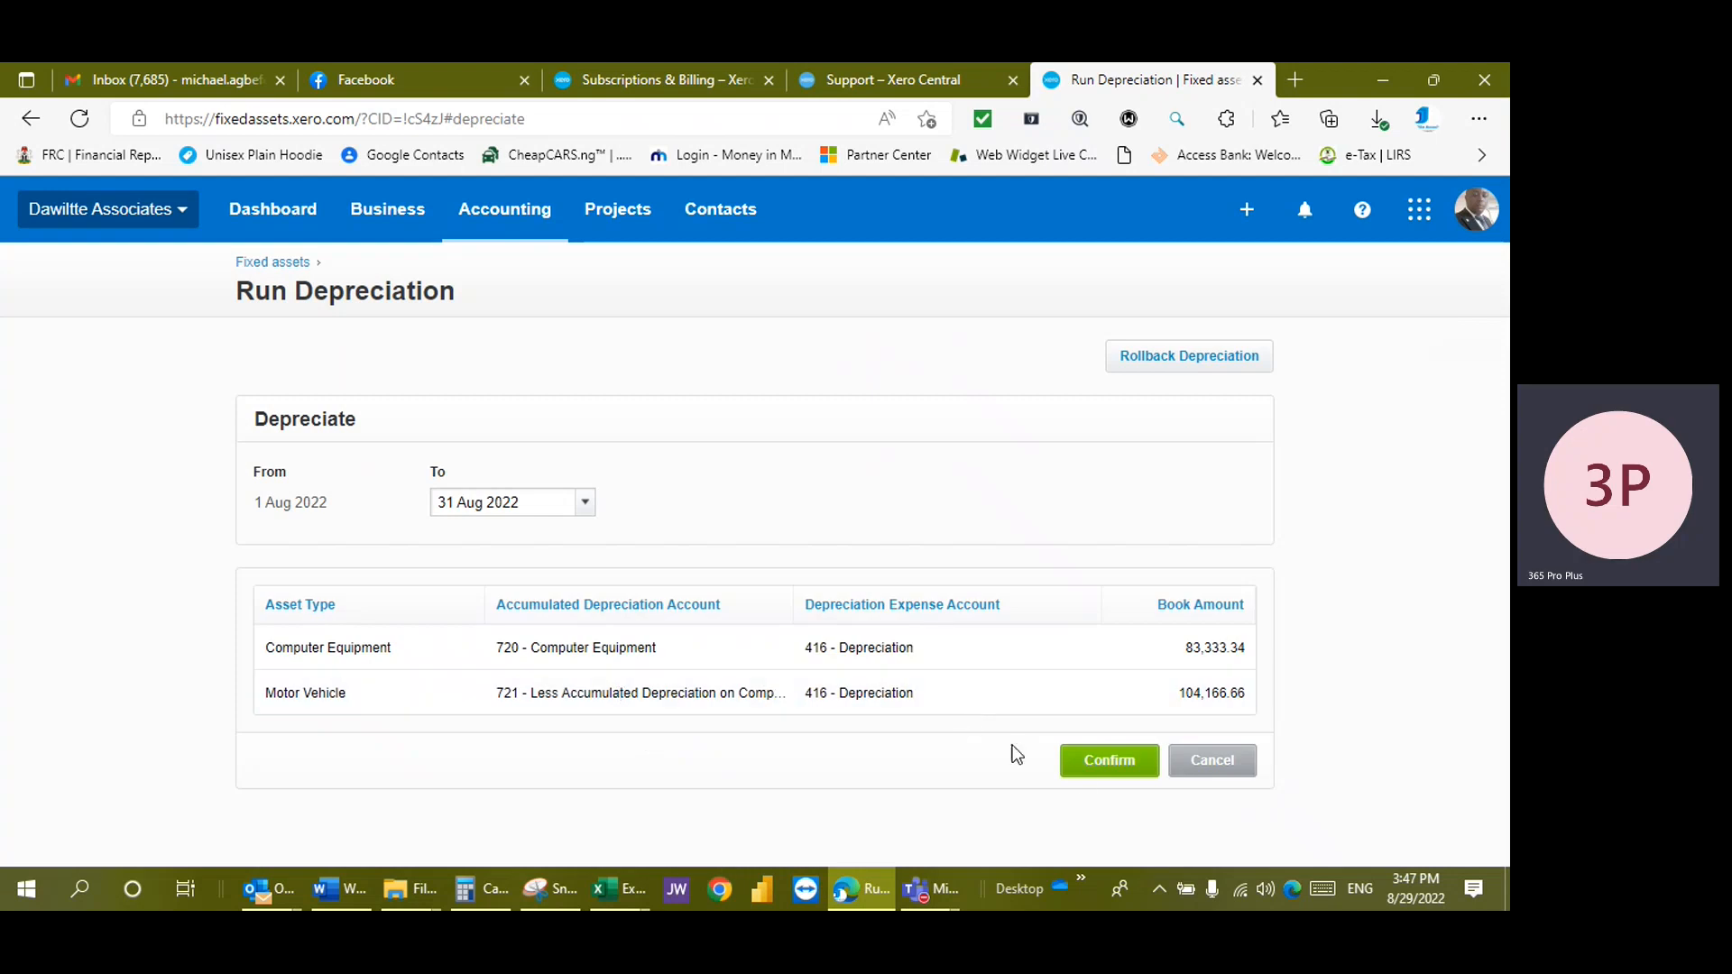
pyautogui.click(1091, 765)
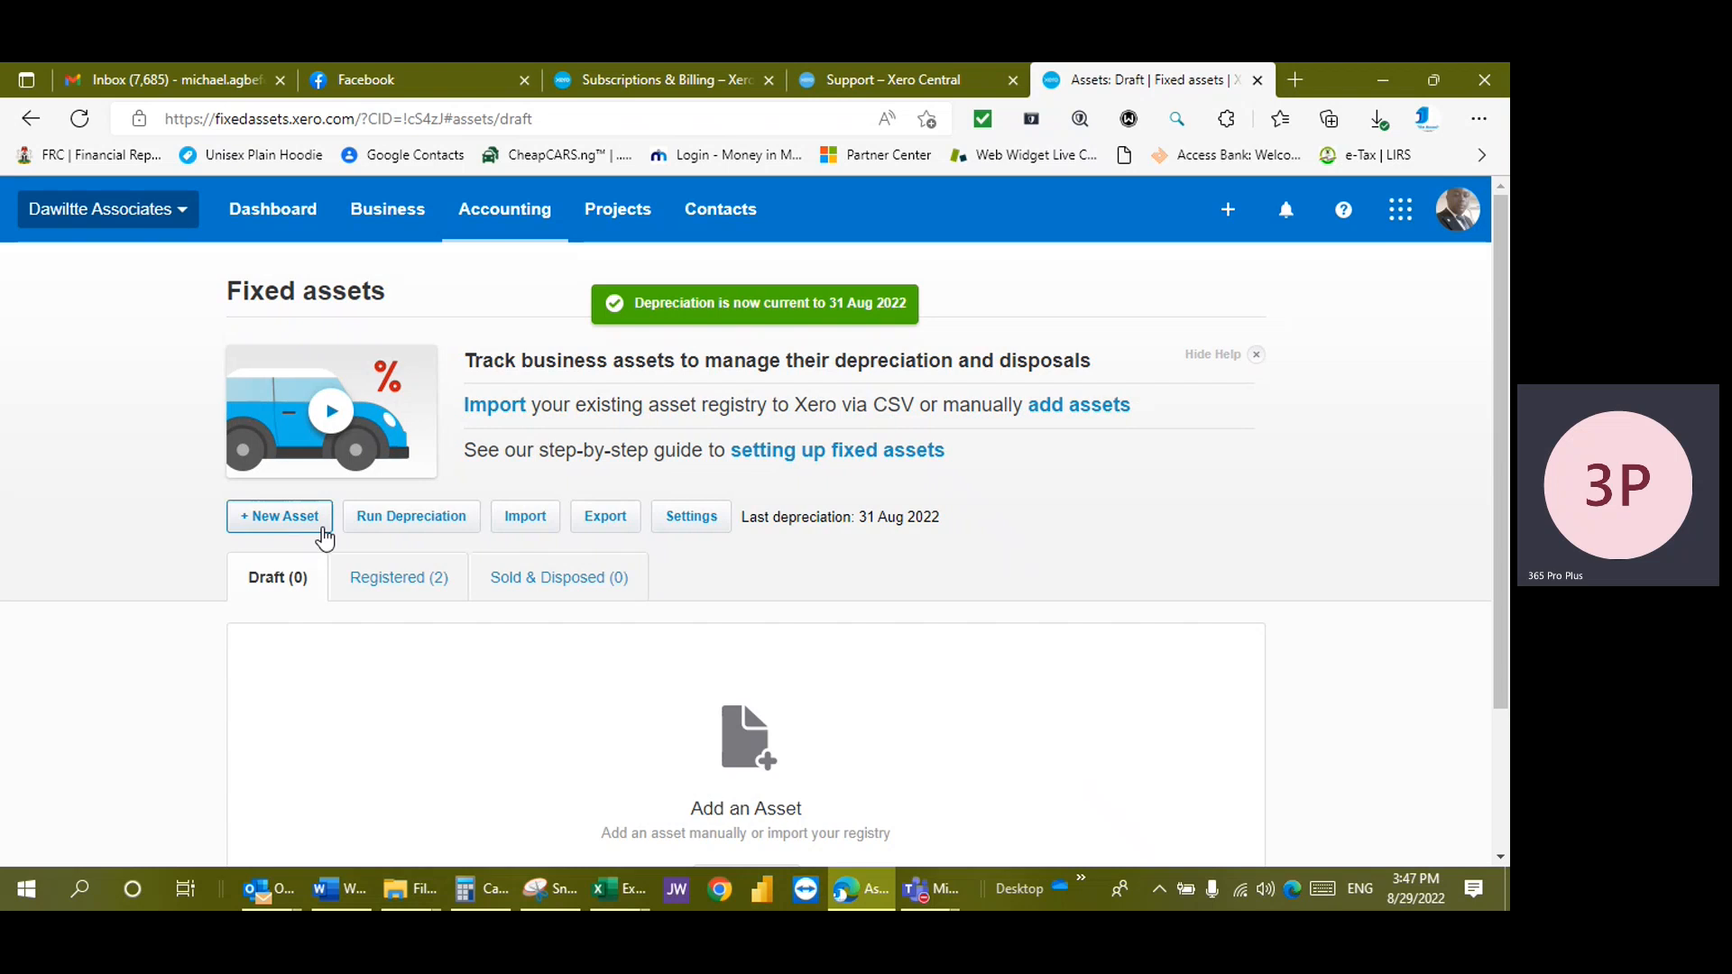
pyautogui.click(420, 586)
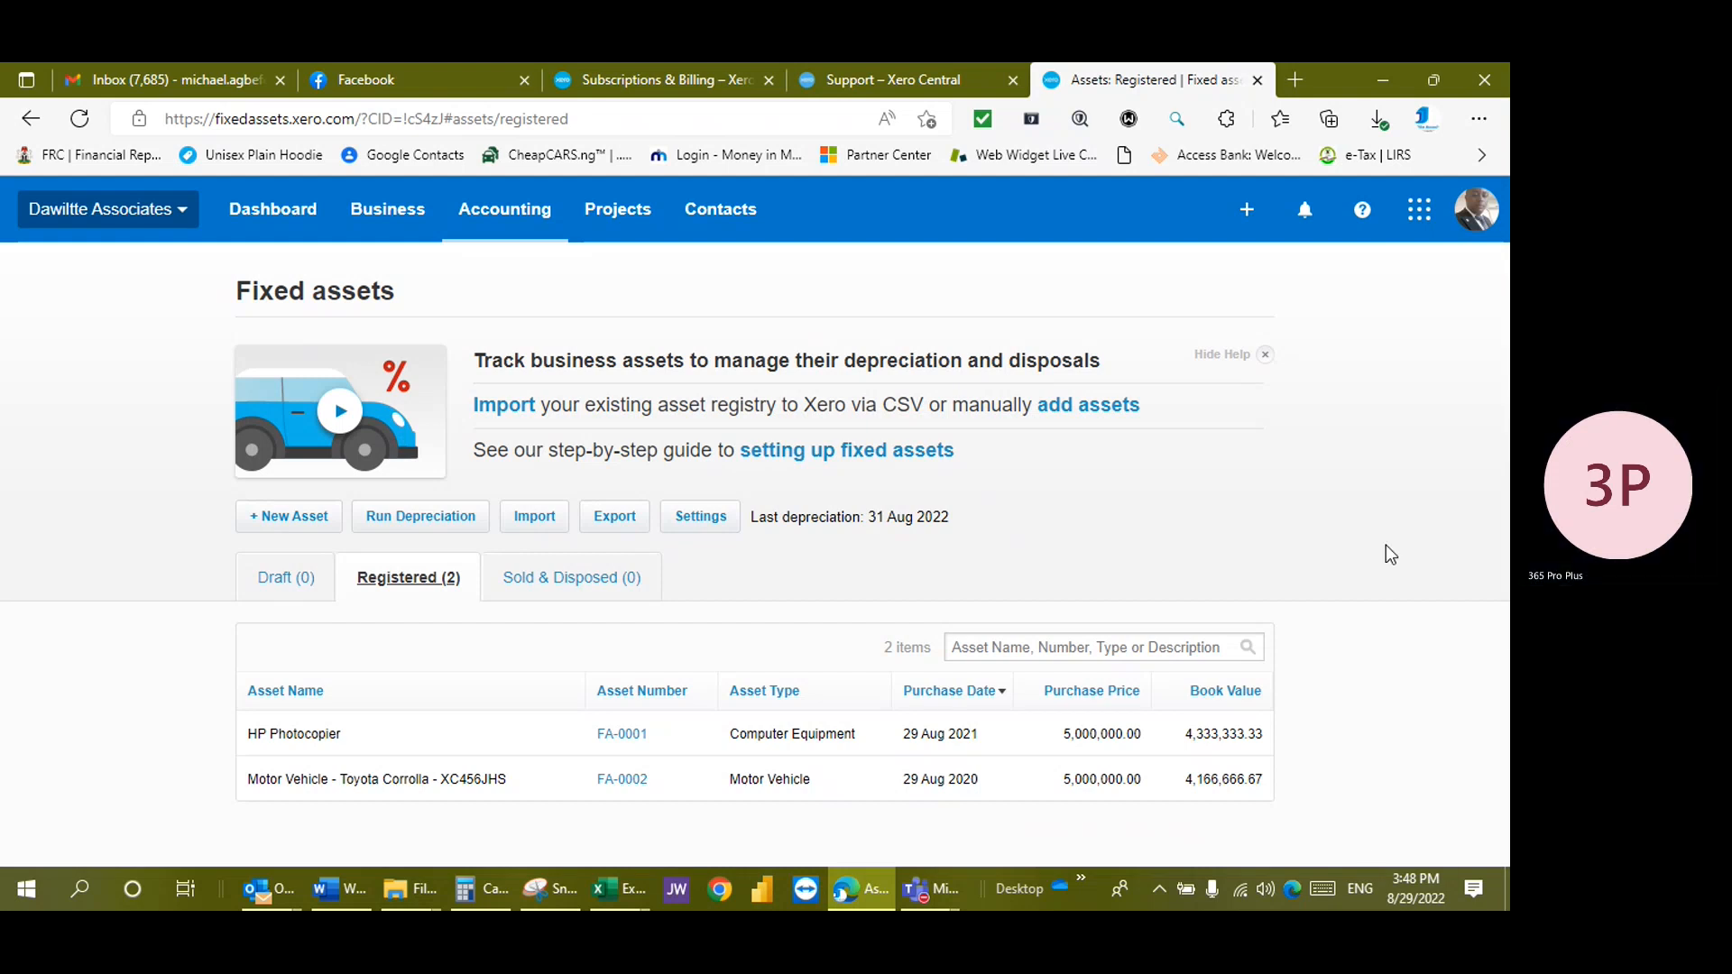
pyautogui.click(1383, 289)
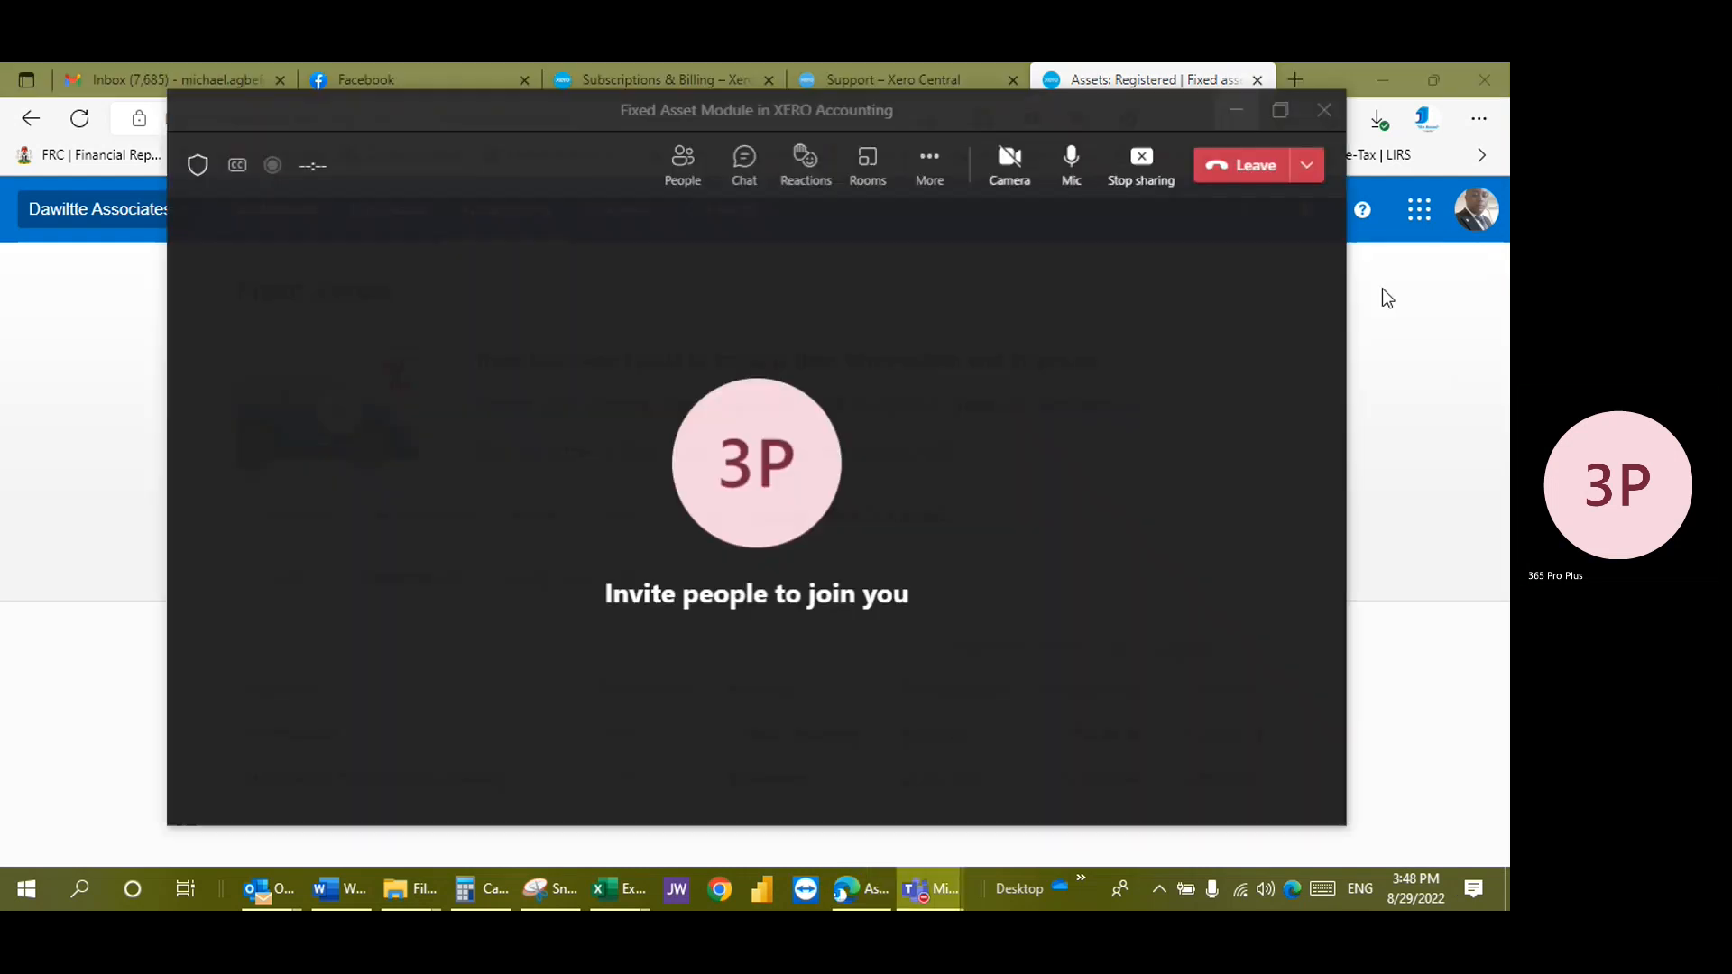
pyautogui.click(928, 171)
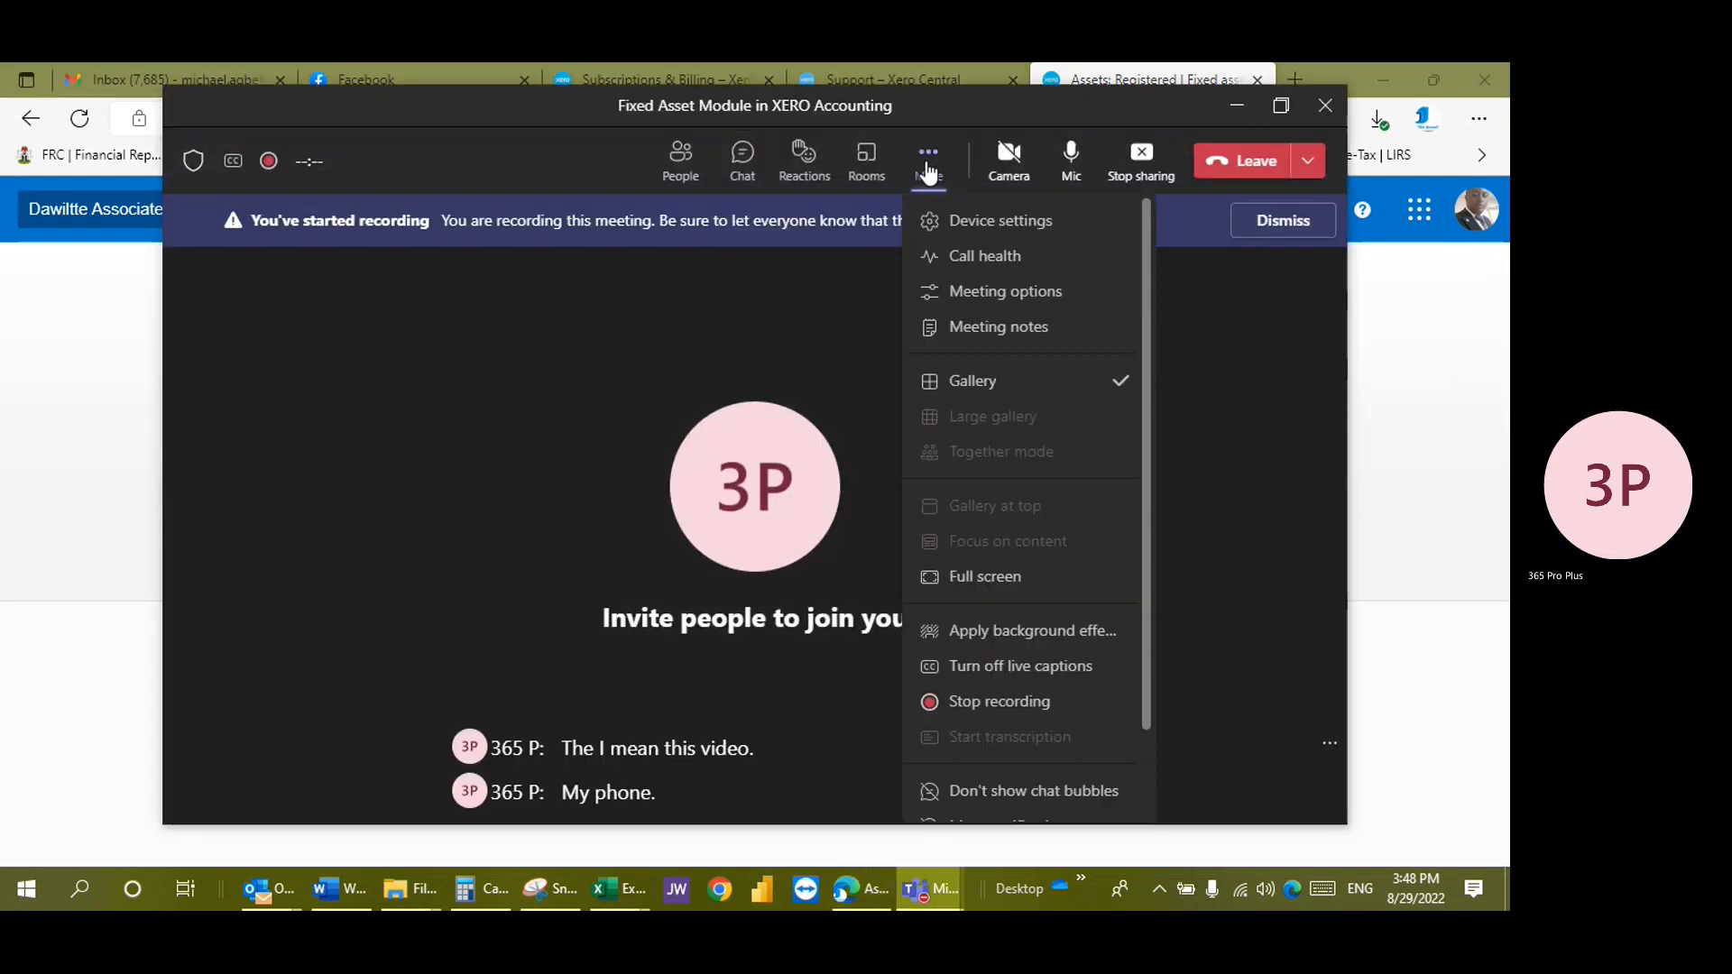
pyautogui.click(983, 702)
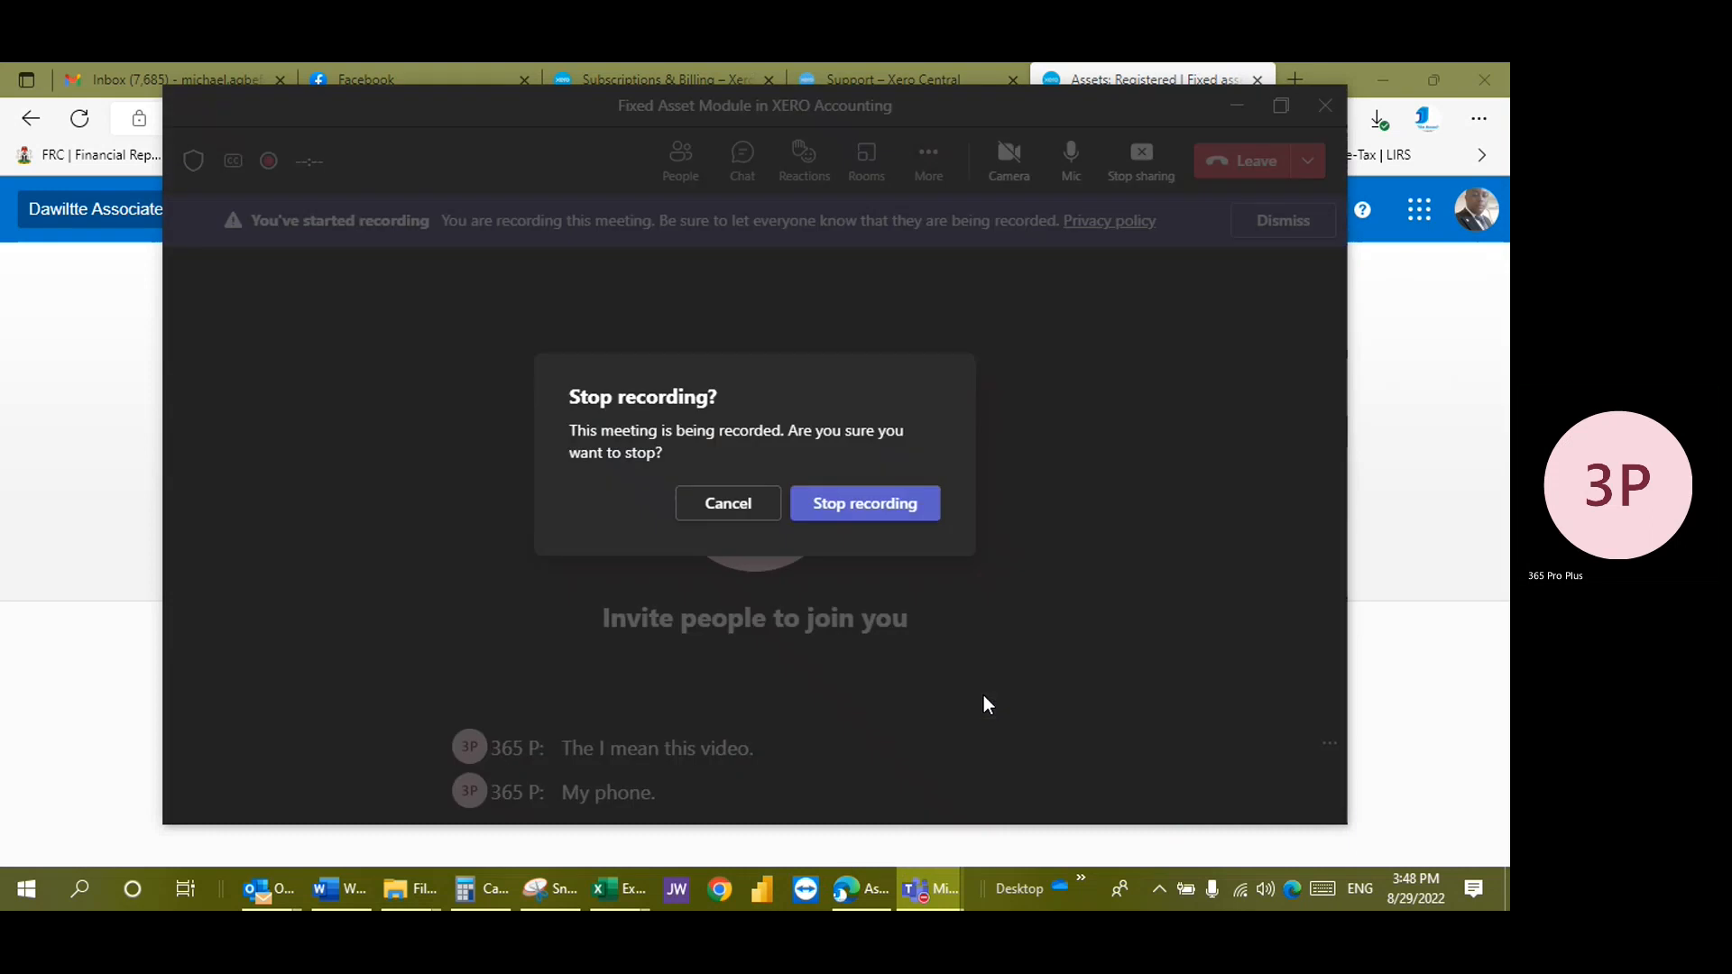